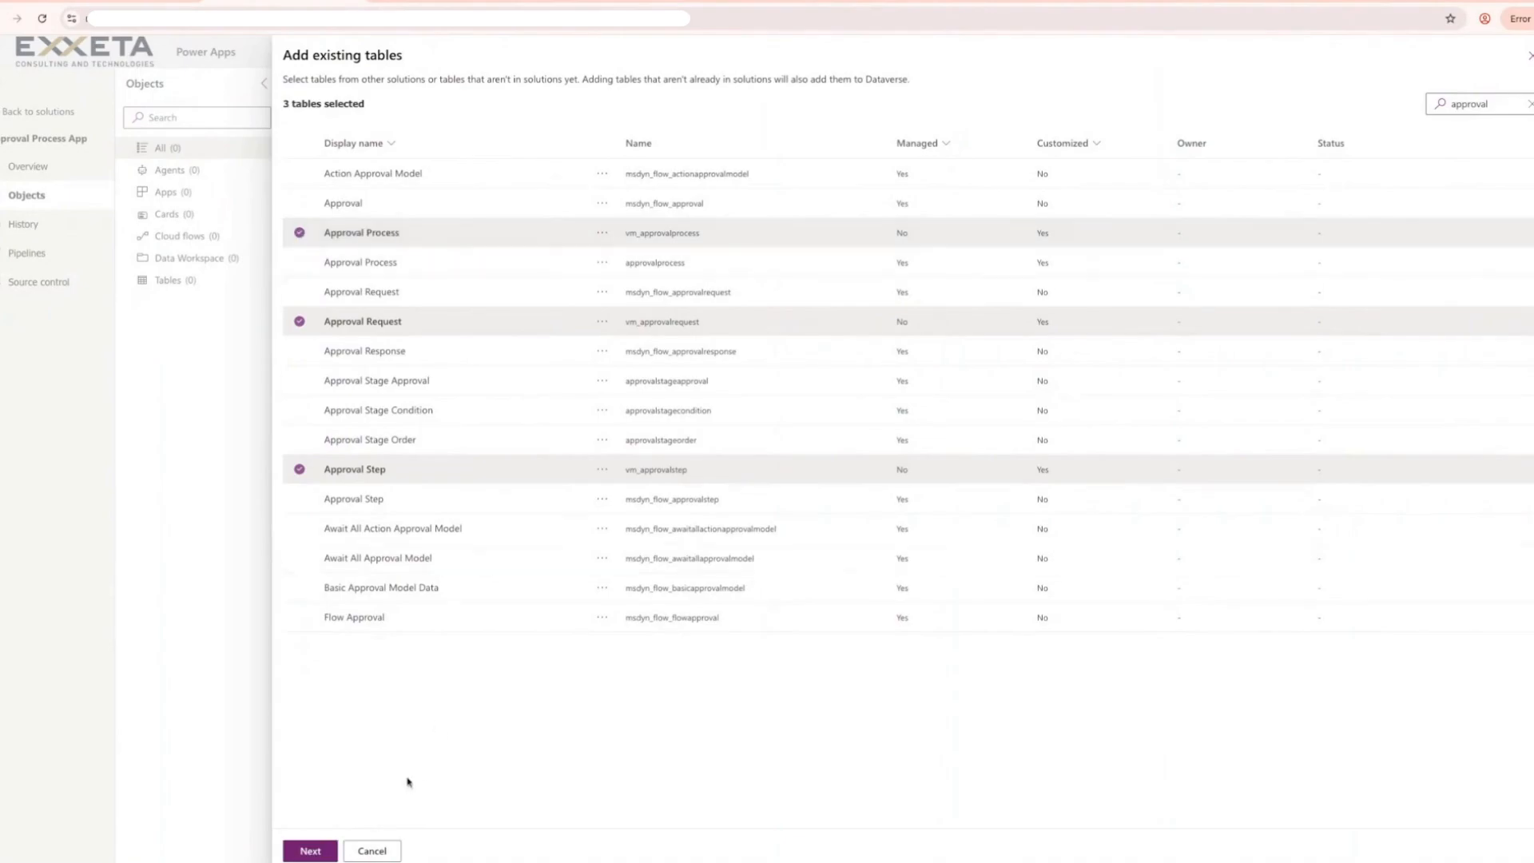
Add the selected Approval Process, Approval Request and Approval Step tables, plus the existing User table, to the solution
{"action": "left_click", "coordinate": [320, 846]}
{"action": "left_click", "coordinate": [322, 852]}
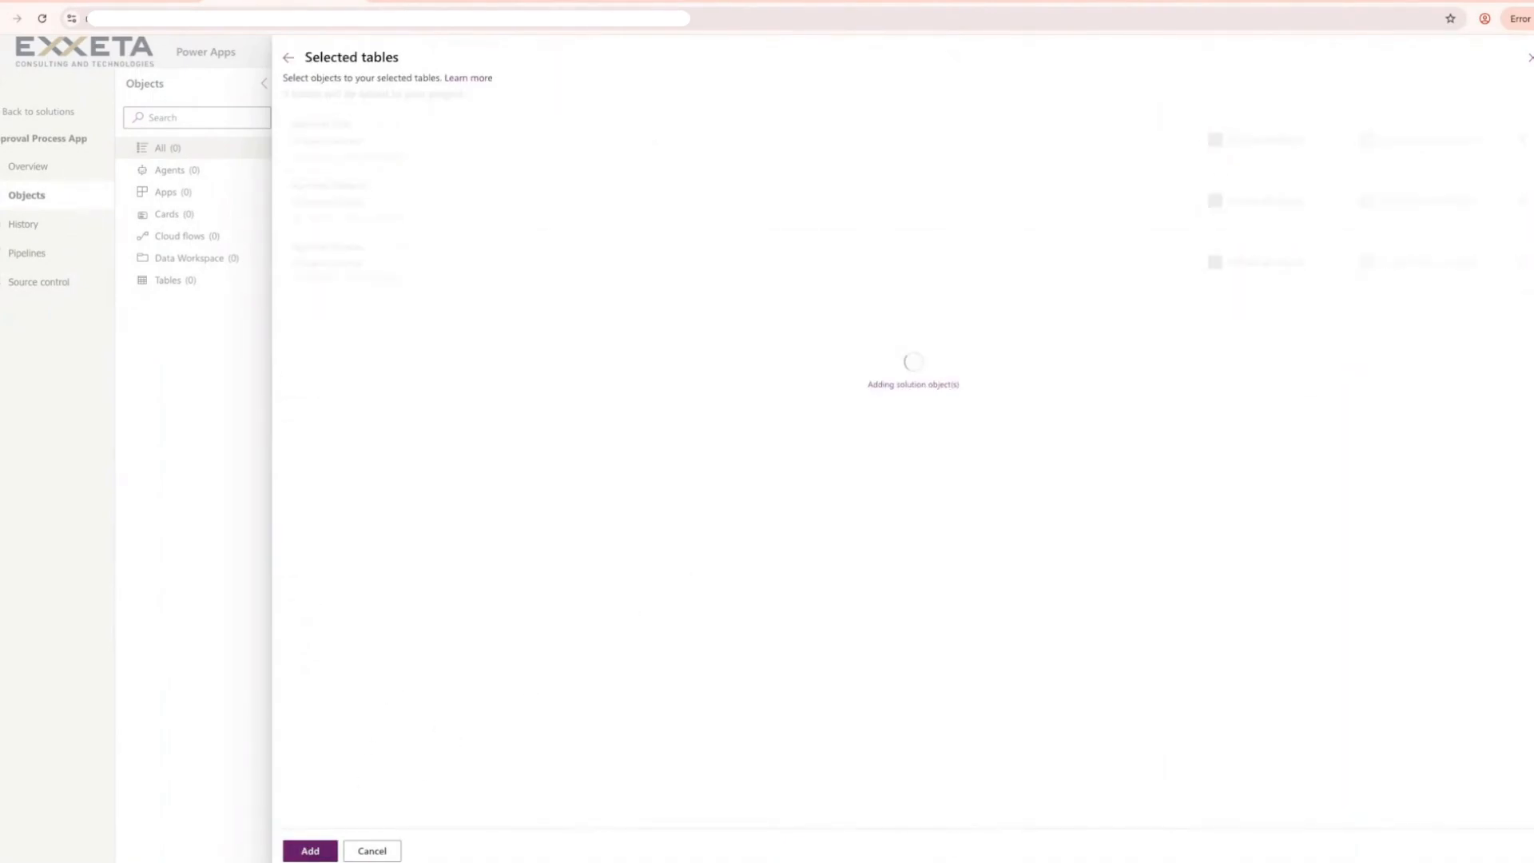
{"action": "left_click", "coordinate": [404, 83]}
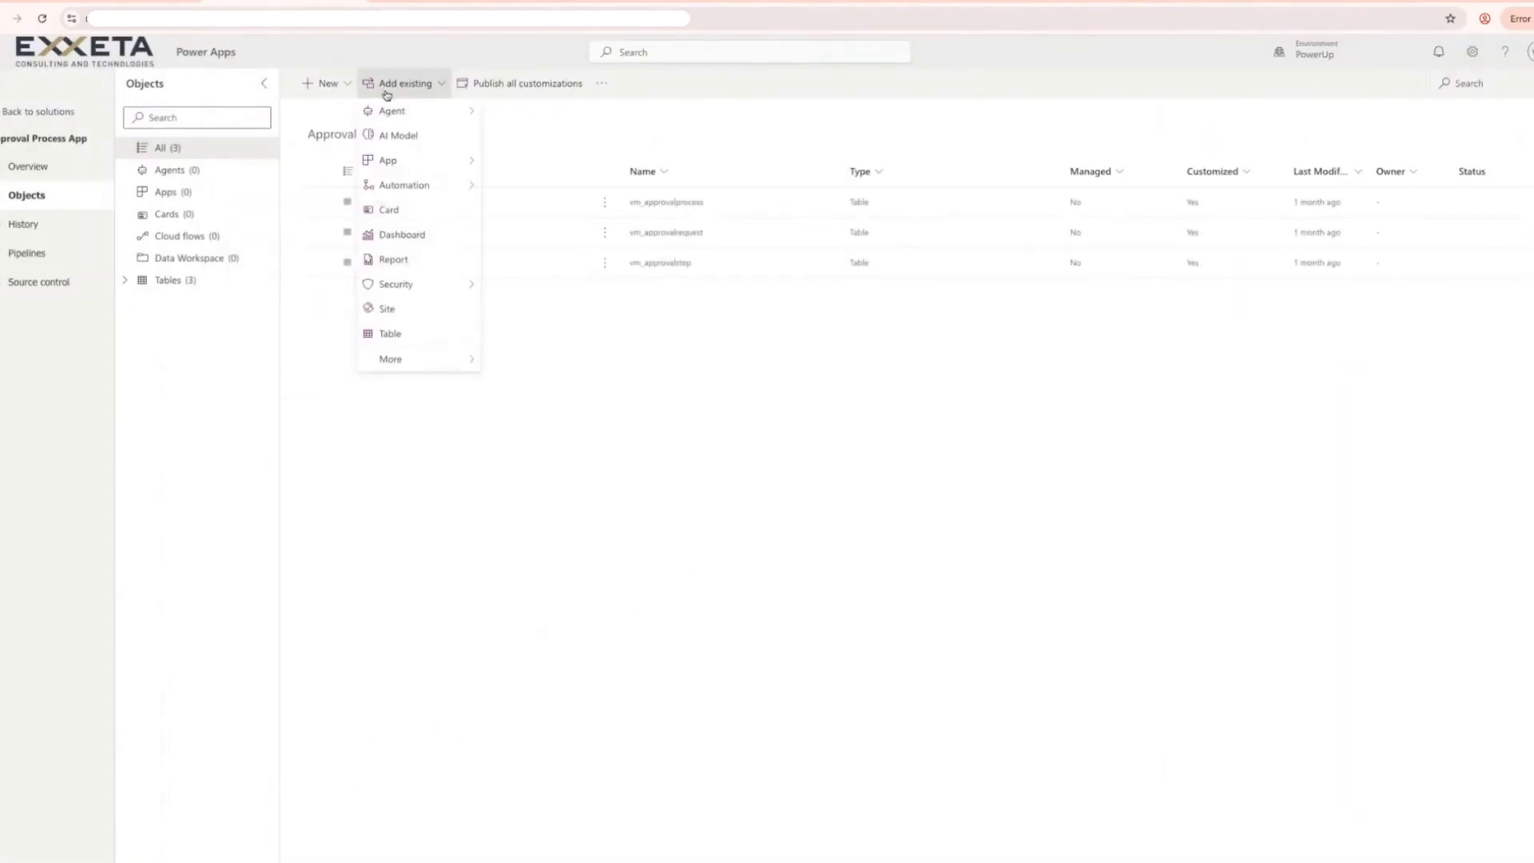
{"action": "left_click", "coordinate": [407, 333]}
{"action": "type", "text": "system"}
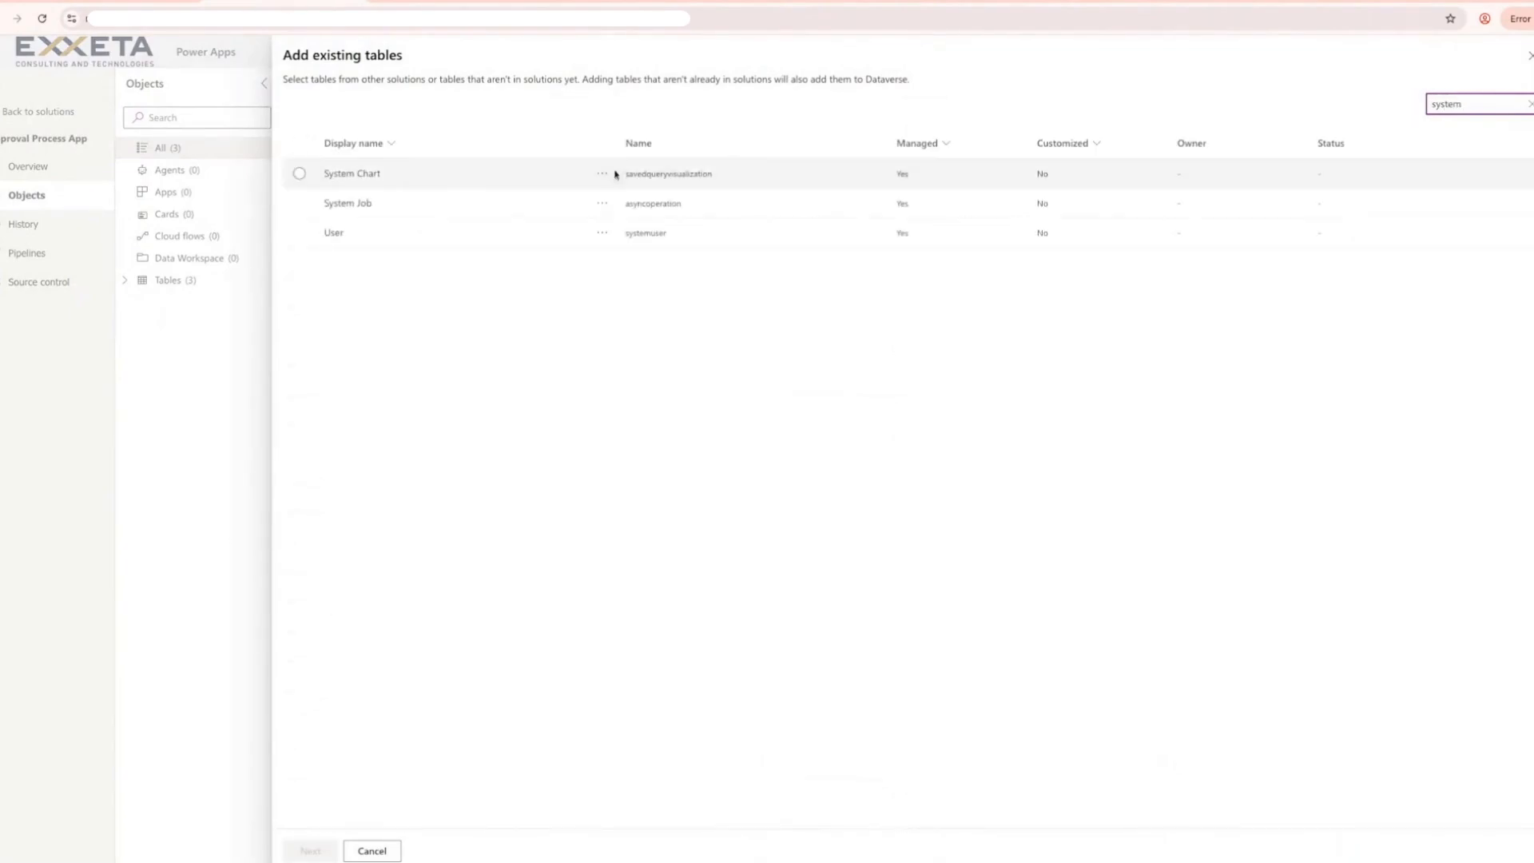
{"action": "left_click", "coordinate": [299, 232]}
{"action": "left_click", "coordinate": [311, 851]}
{"action": "left_click", "coordinate": [311, 850]}
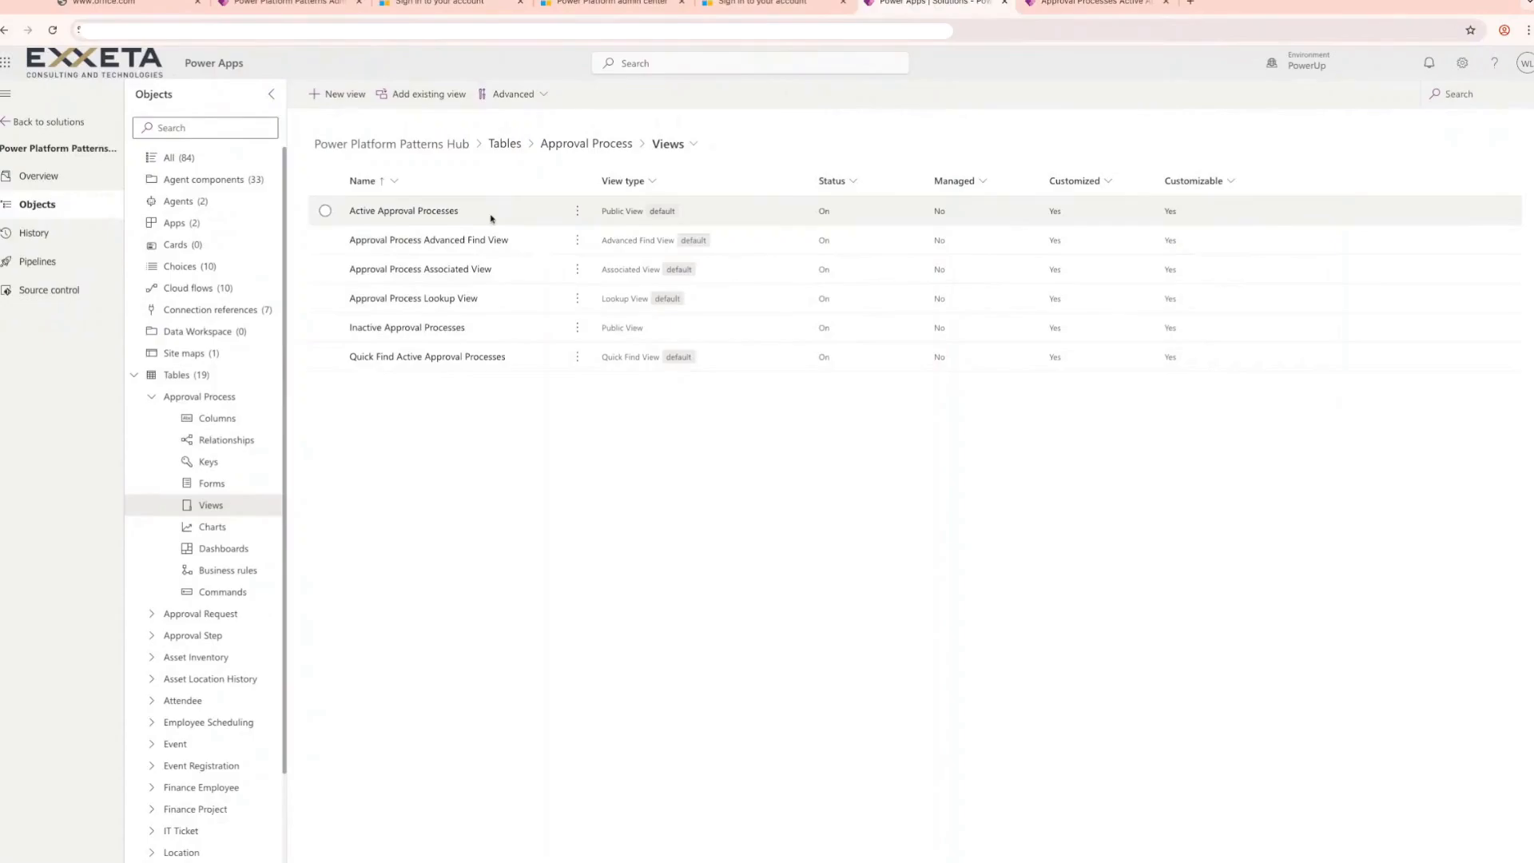
Add Max Amount, Min Amount, Effective Date, Region, Request Type, Business Unit and Approver columns to the Active Approval Processes view and publish it
{"action": "left_click", "coordinate": [452, 216]}
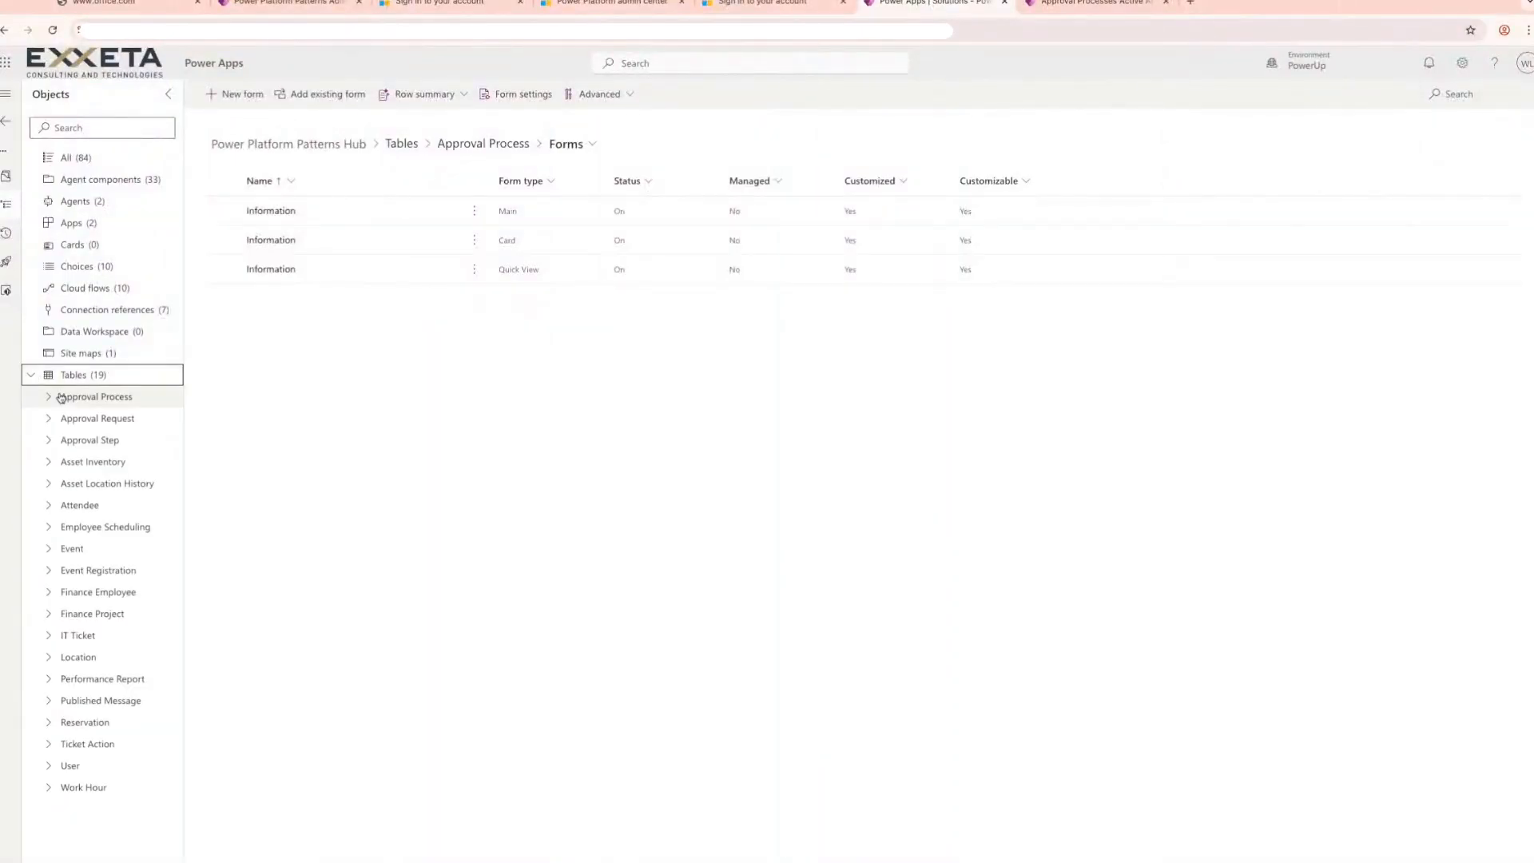
{"action": "left_click", "coordinate": [69, 398]}
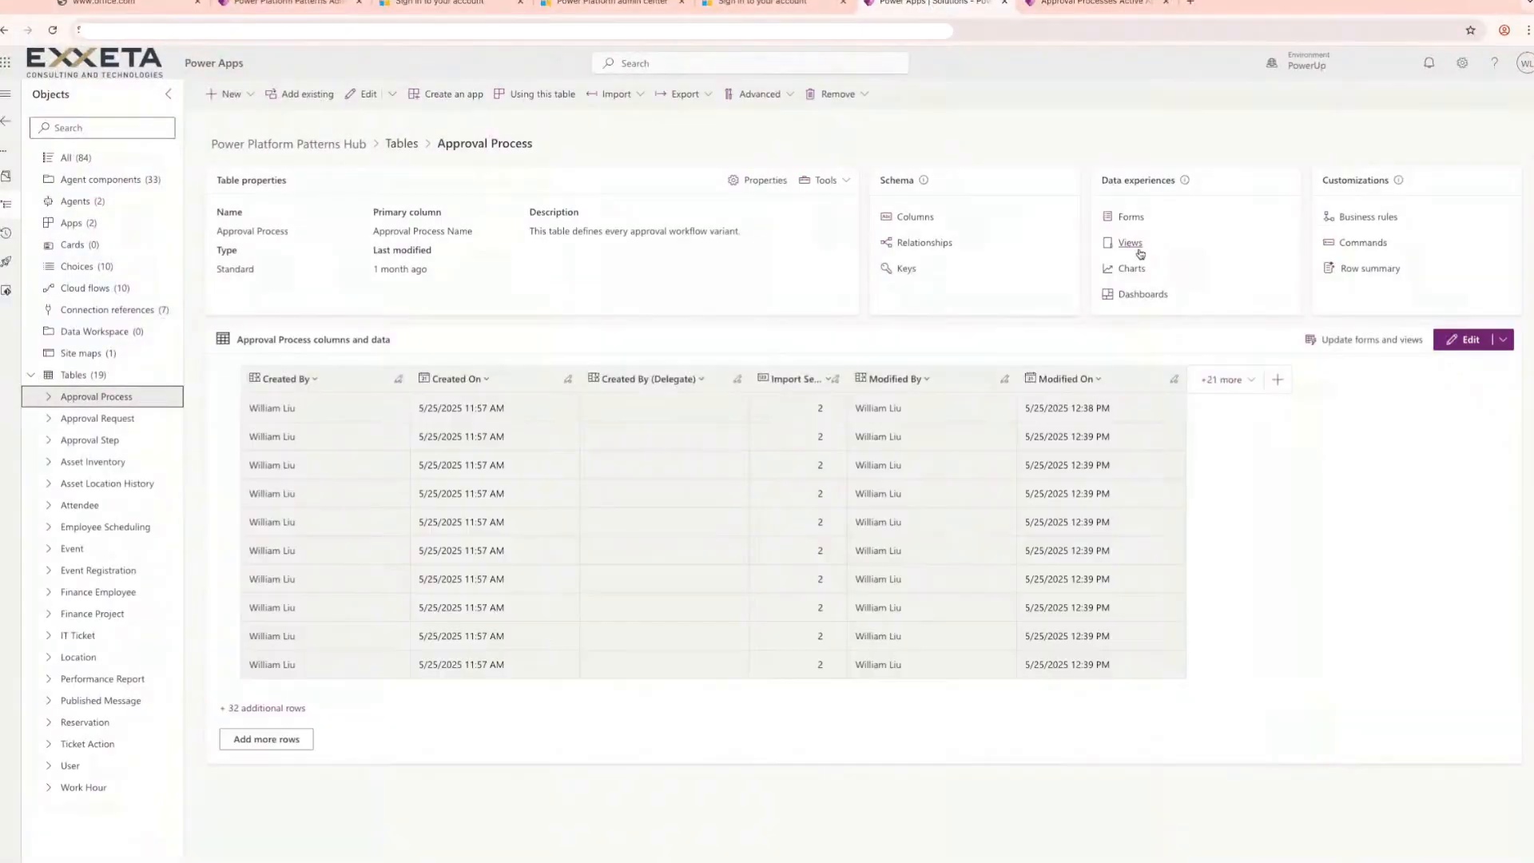
{"action": "left_click", "coordinate": [1140, 249]}
{"action": "left_click", "coordinate": [271, 213]}
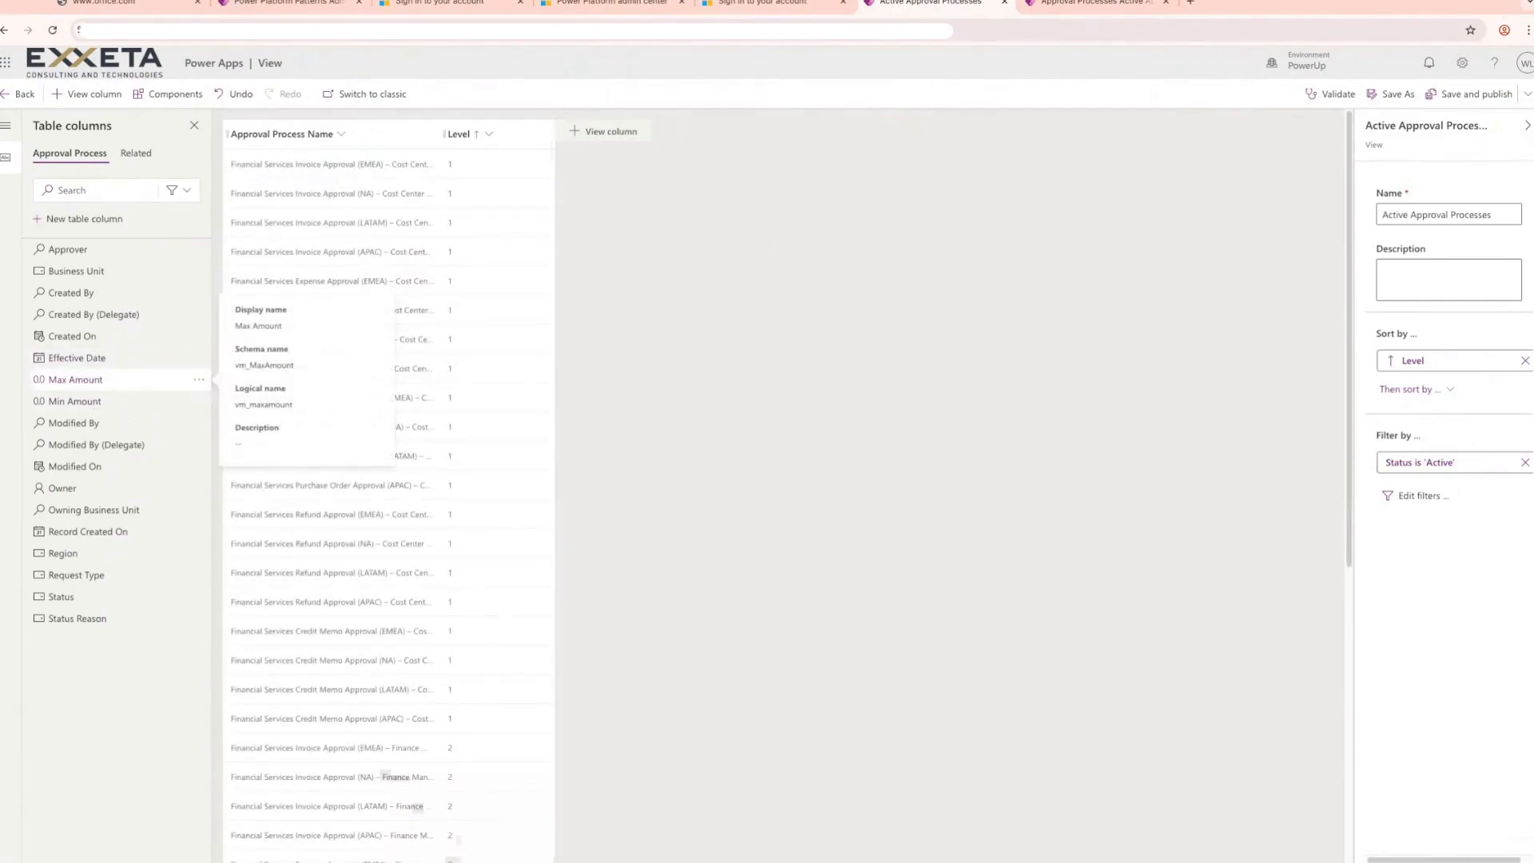
{"action": "left_click", "coordinate": [76, 380]}
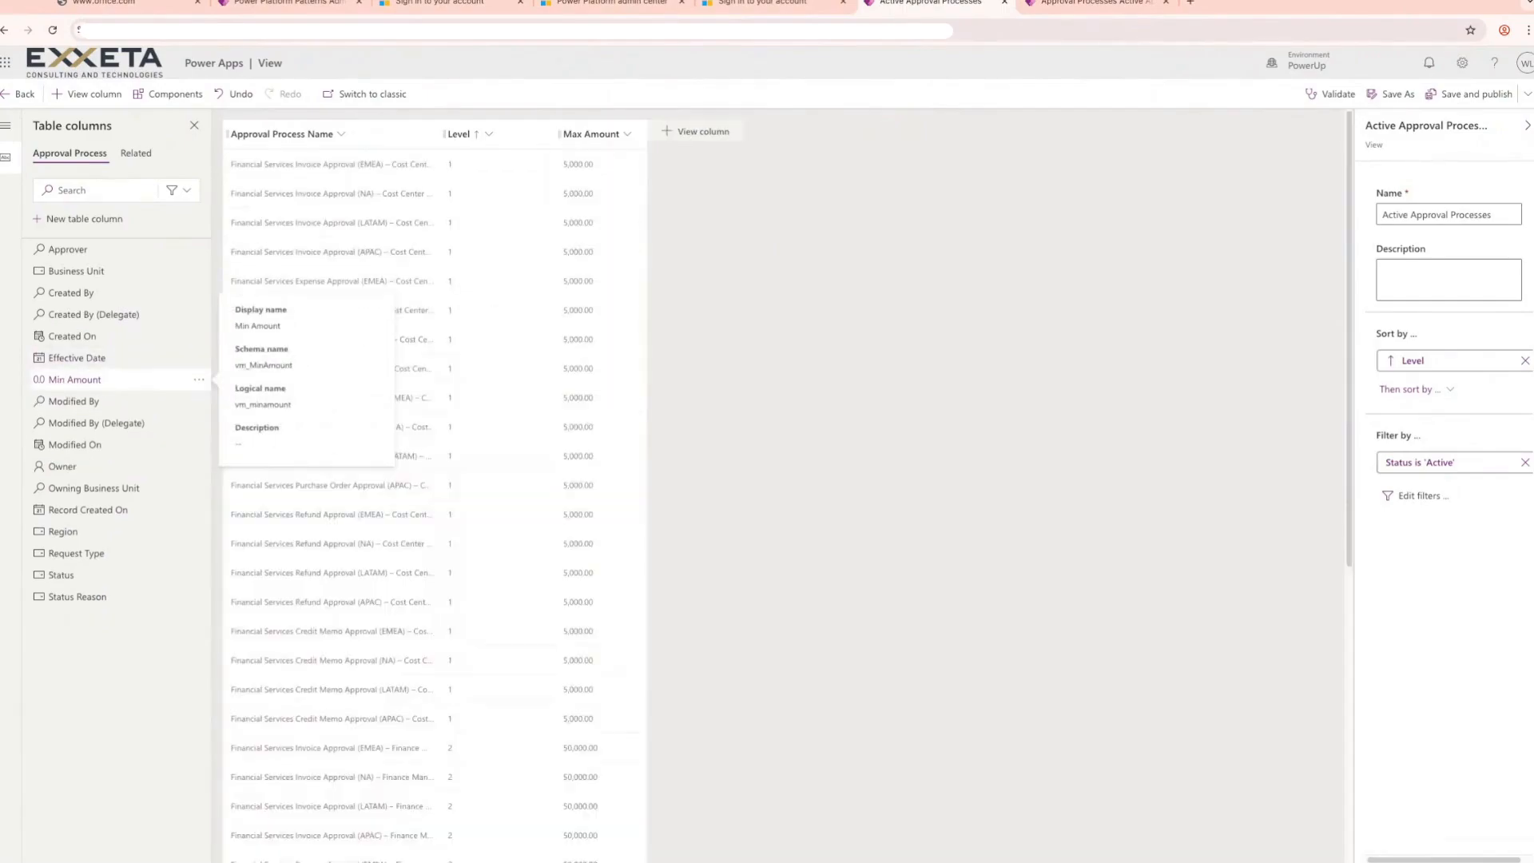
{"action": "left_click", "coordinate": [76, 379]}
{"action": "left_click", "coordinate": [77, 358]}
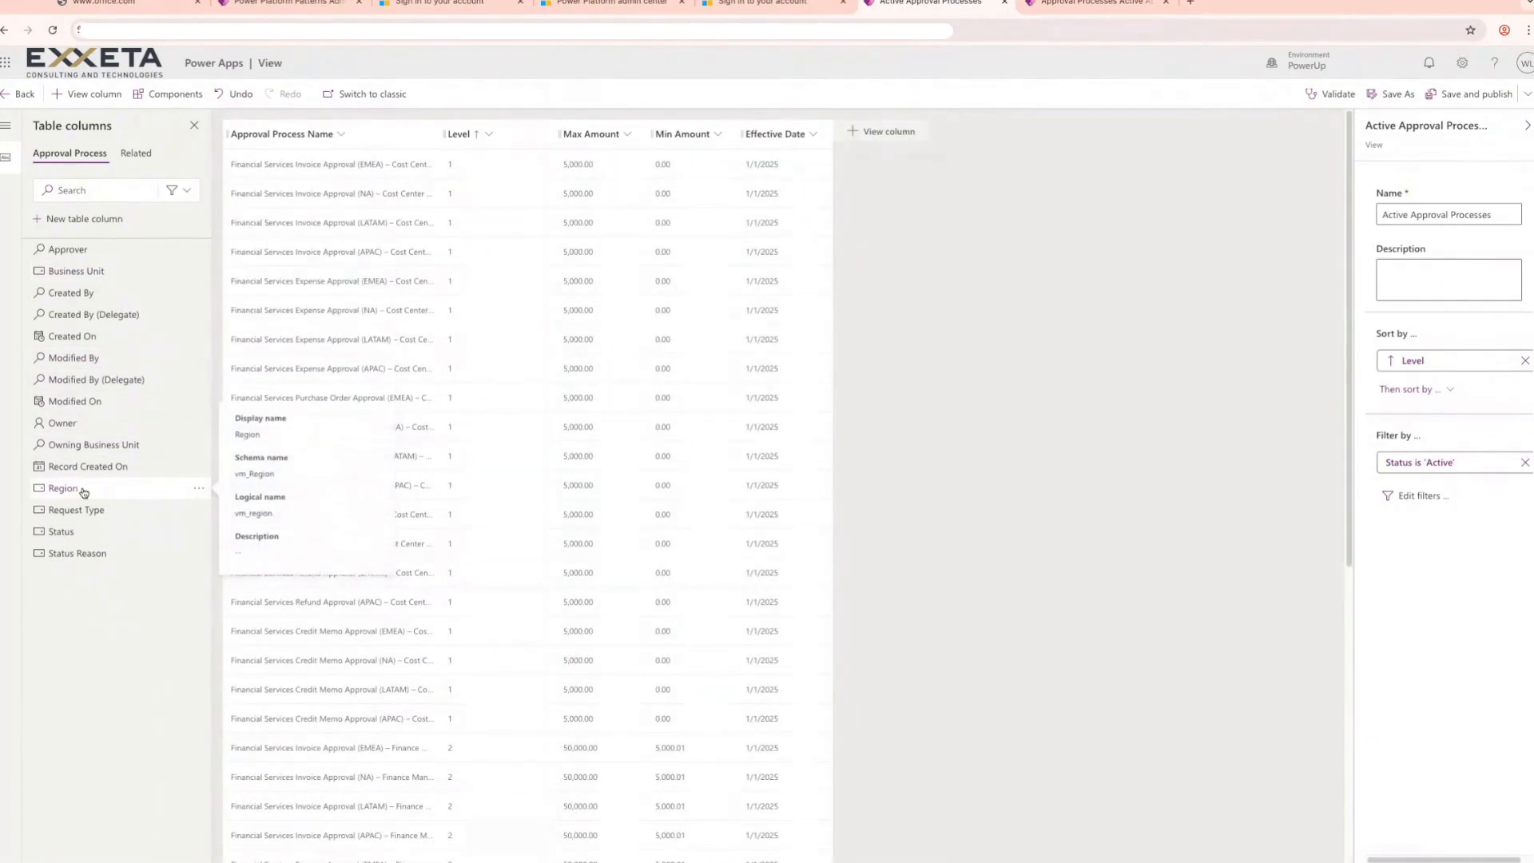
{"action": "left_click", "coordinate": [112, 488]}
{"action": "left_click", "coordinate": [104, 490]}
{"action": "left_click", "coordinate": [120, 271]}
{"action": "left_click", "coordinate": [126, 249]}
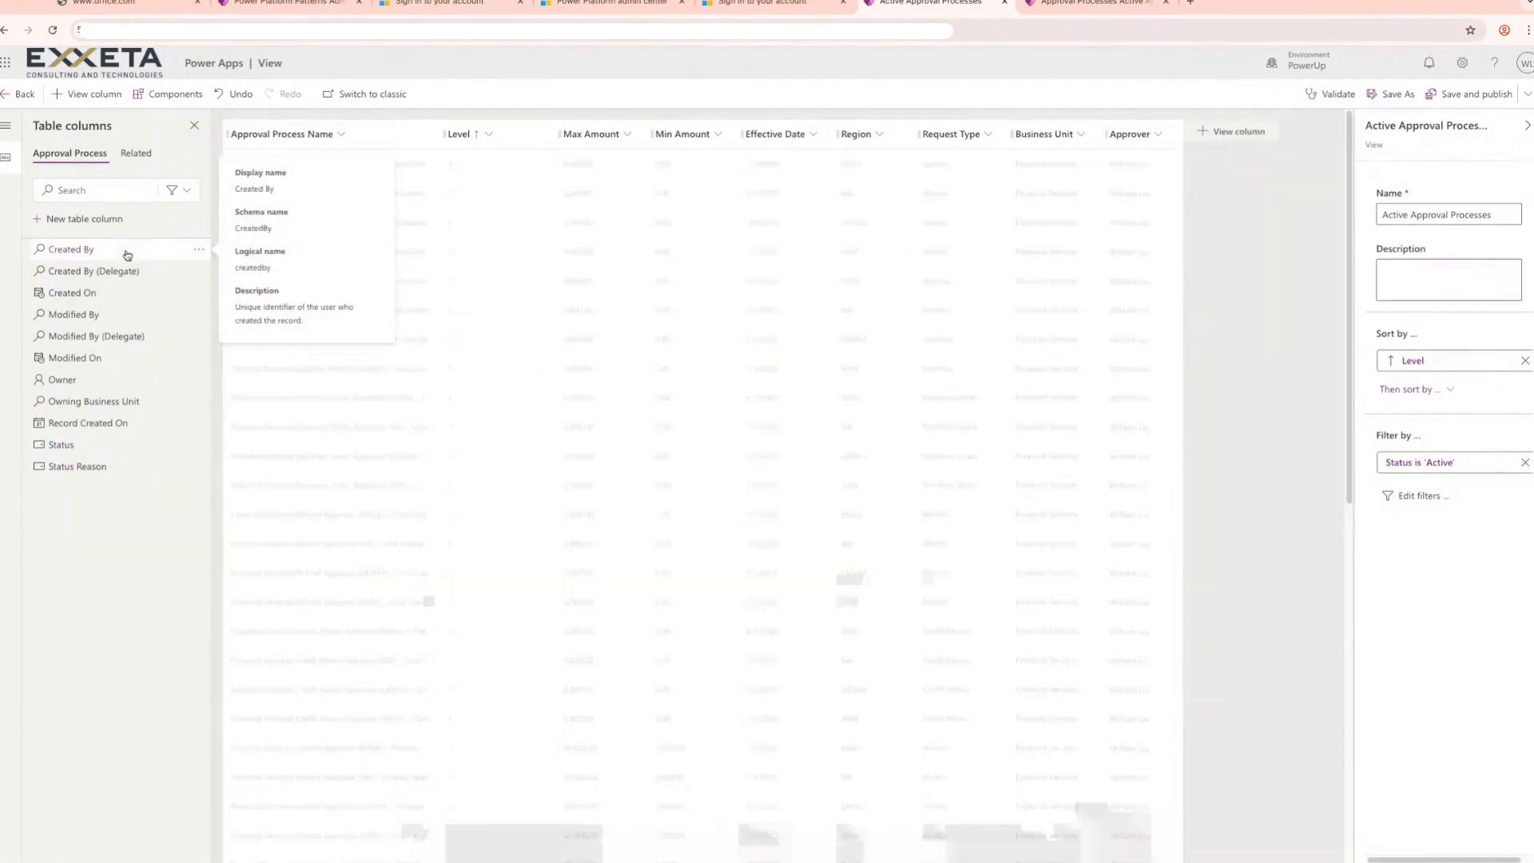
{"action": "left_click", "coordinate": [1468, 98]}
Add the Approver, Business Unit, Level, Region and Request Type fields to Approval Process's main Information form and publish the form
{"action": "left_click", "coordinate": [22, 94]}
{"action": "left_click", "coordinate": [592, 146]}
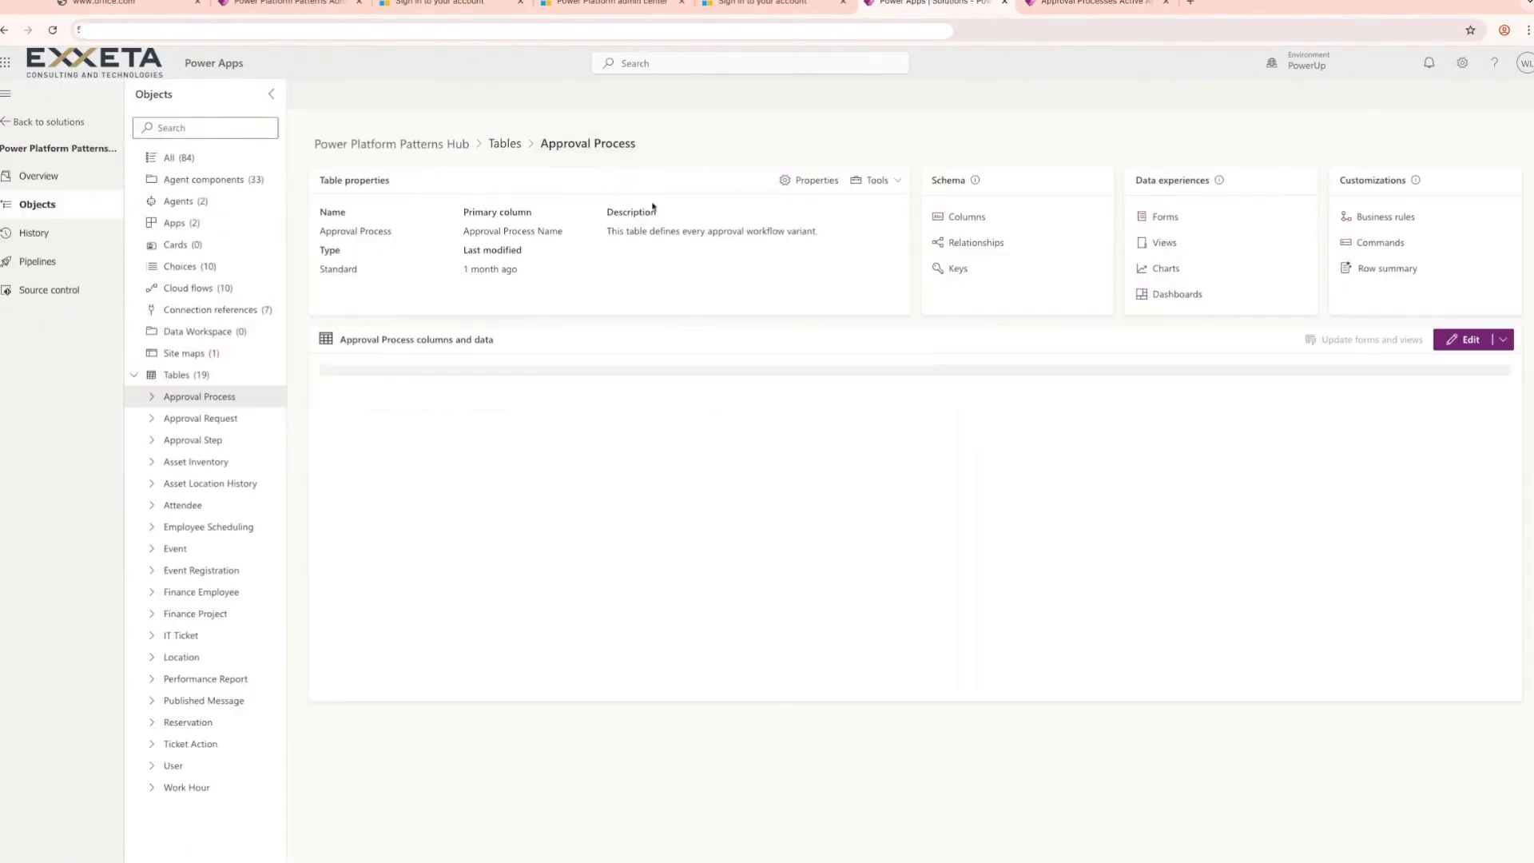
{"action": "left_click", "coordinate": [1165, 217]}
{"action": "left_click", "coordinate": [374, 212]}
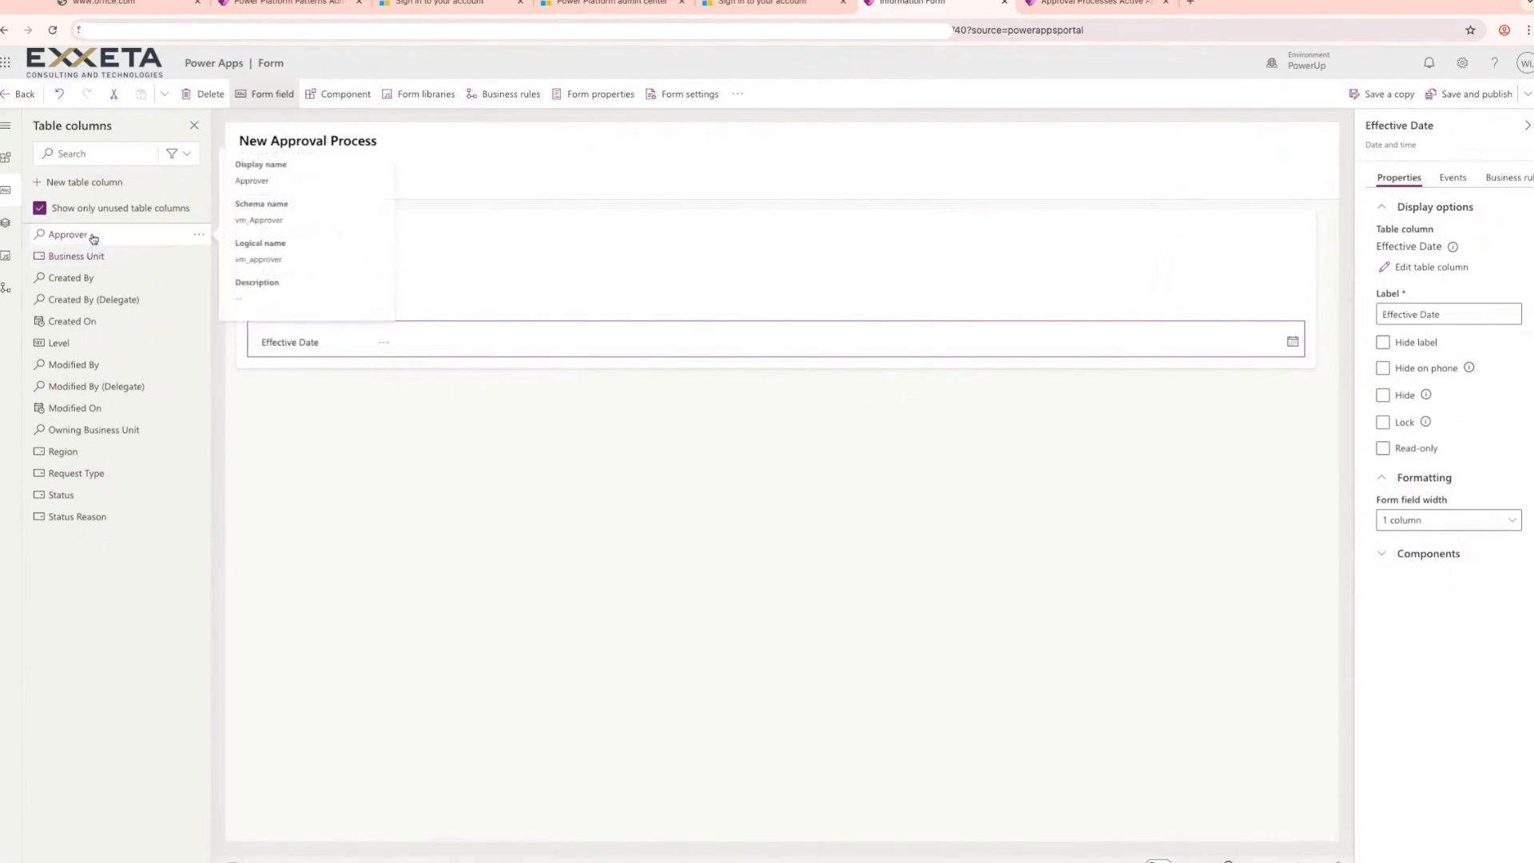
{"action": "left_click", "coordinate": [92, 236]}
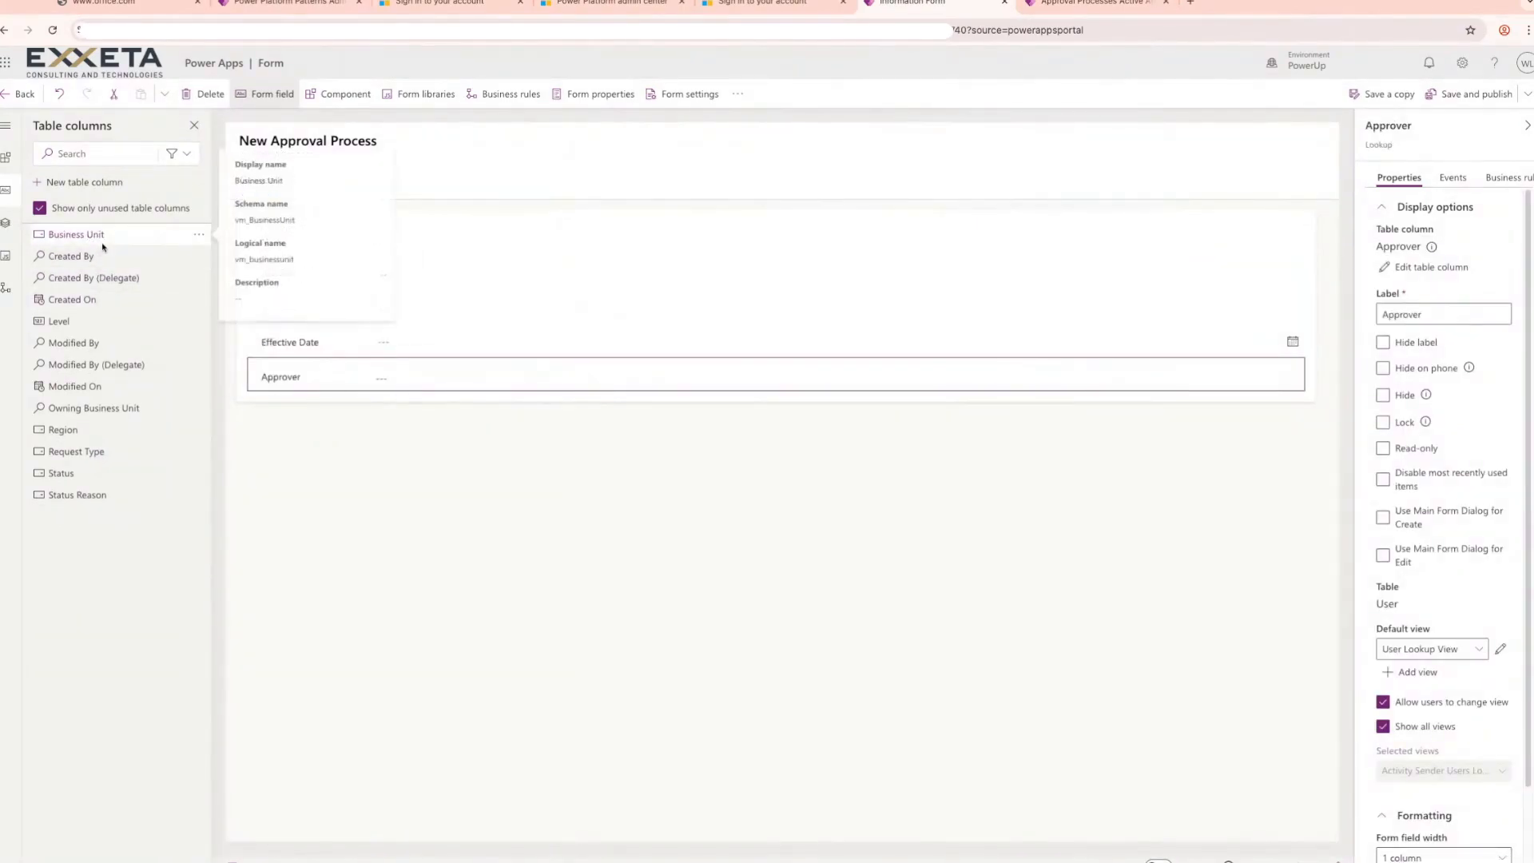
{"action": "left_click", "coordinate": [101, 238]}
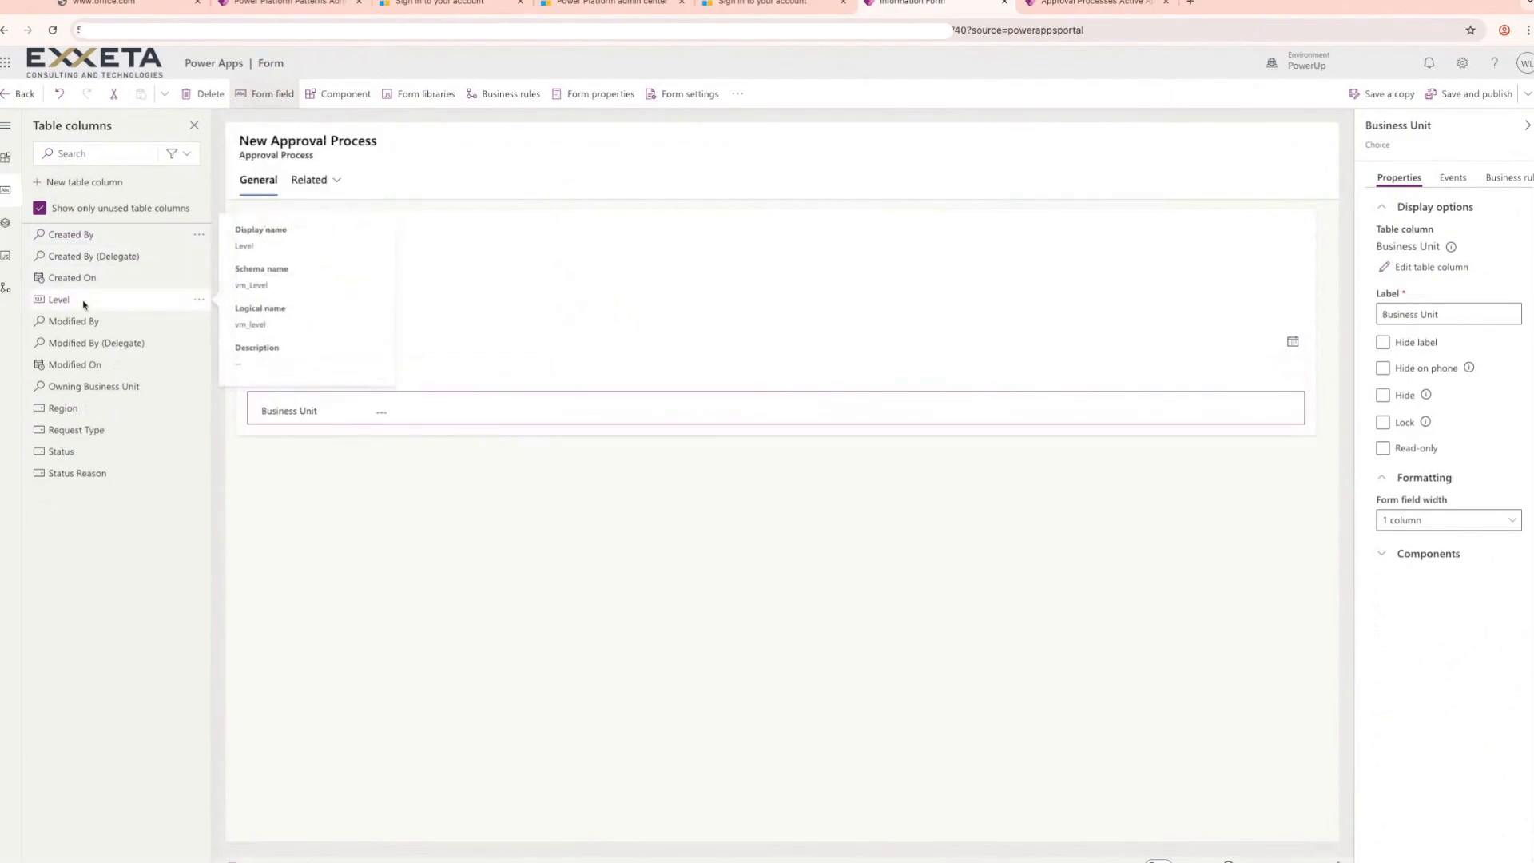
{"action": "left_click", "coordinate": [83, 305]}
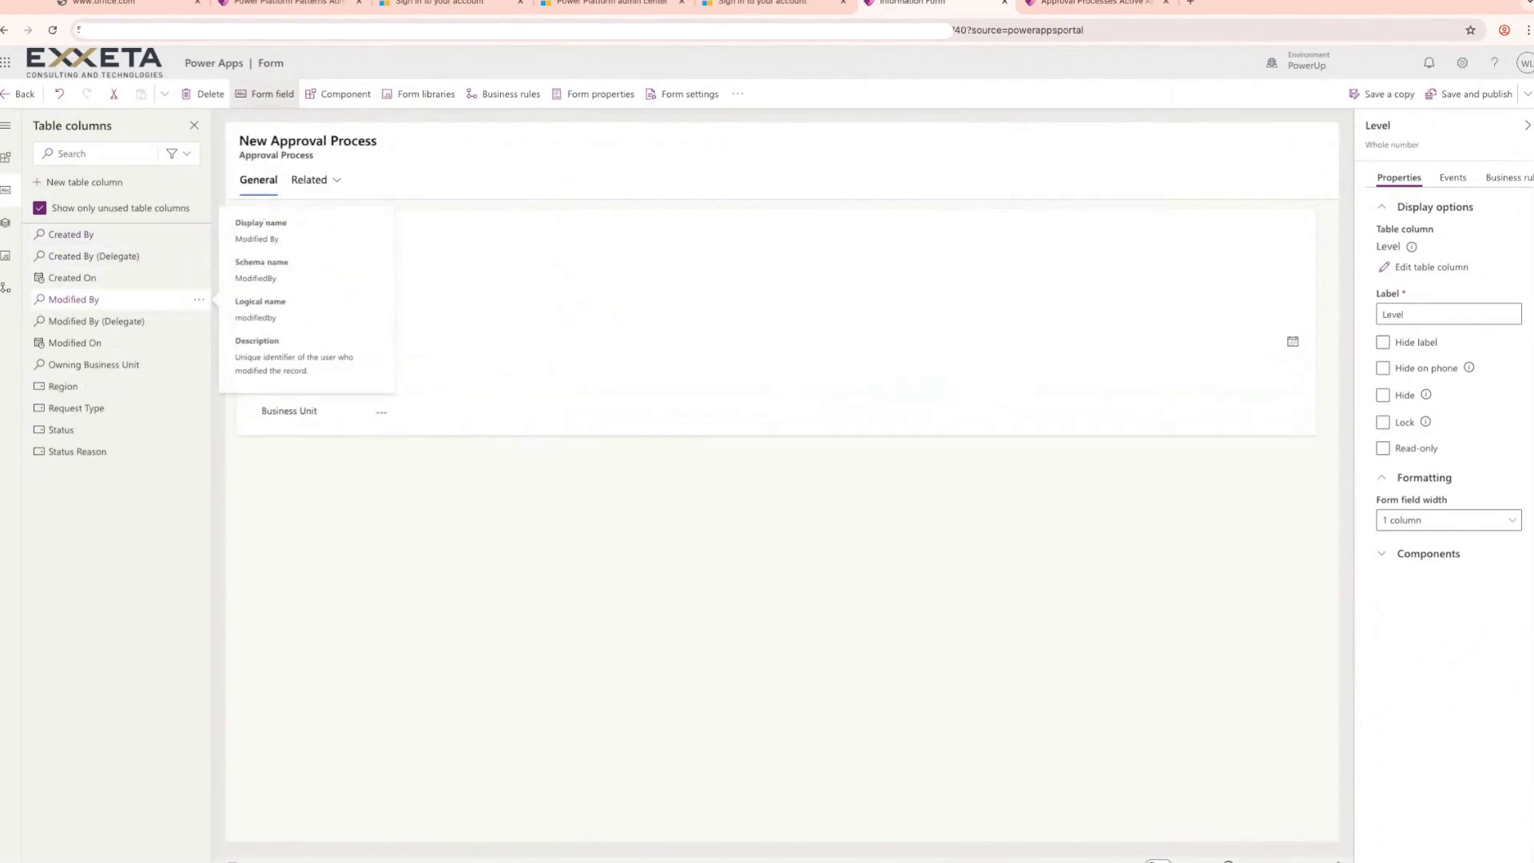
{"action": "left_click", "coordinate": [119, 391]}
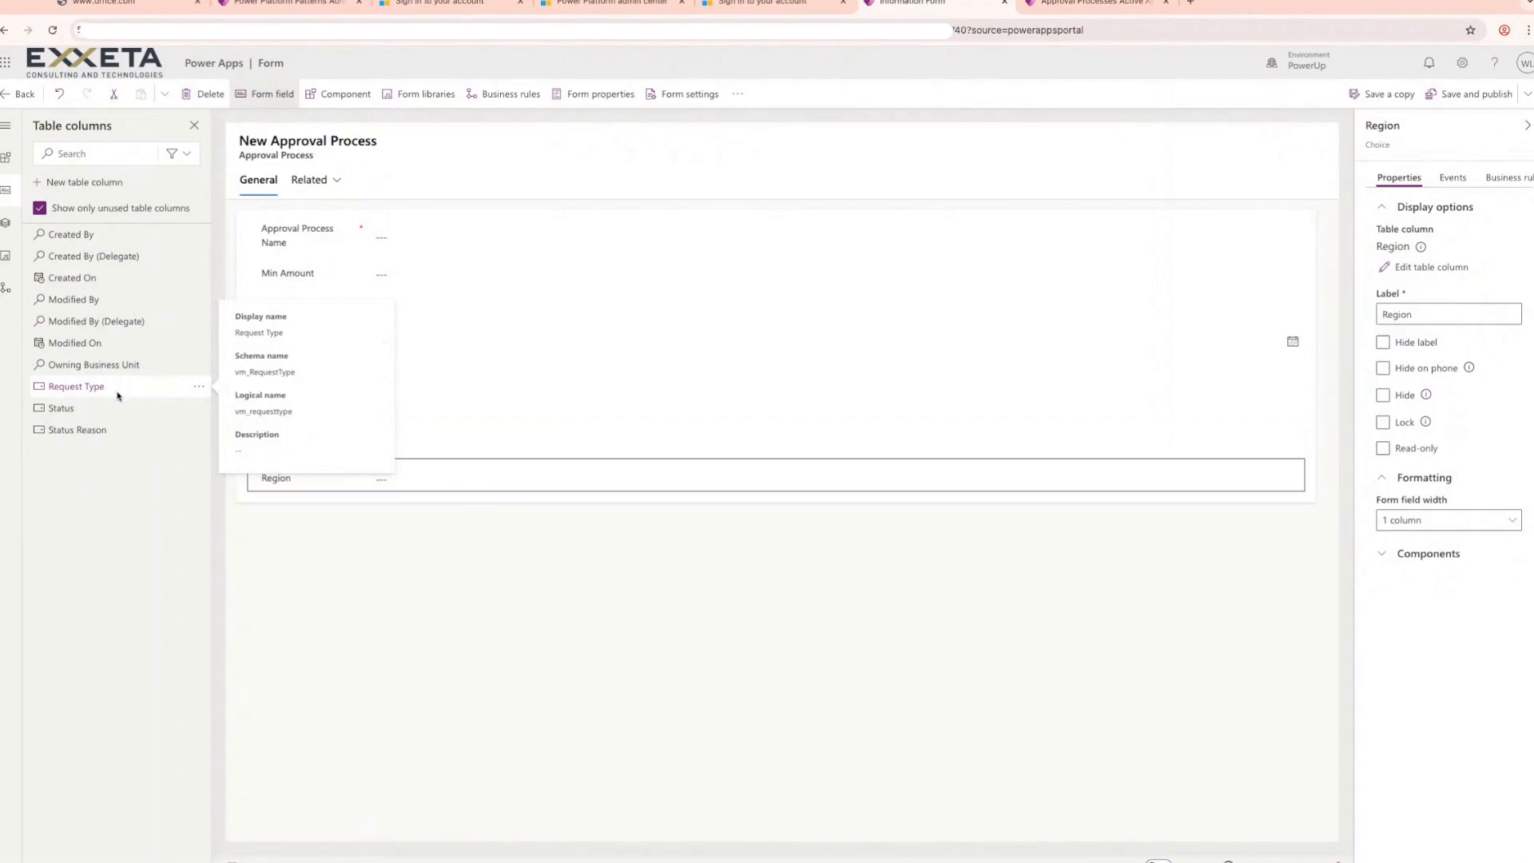
{"action": "left_click", "coordinate": [118, 395]}
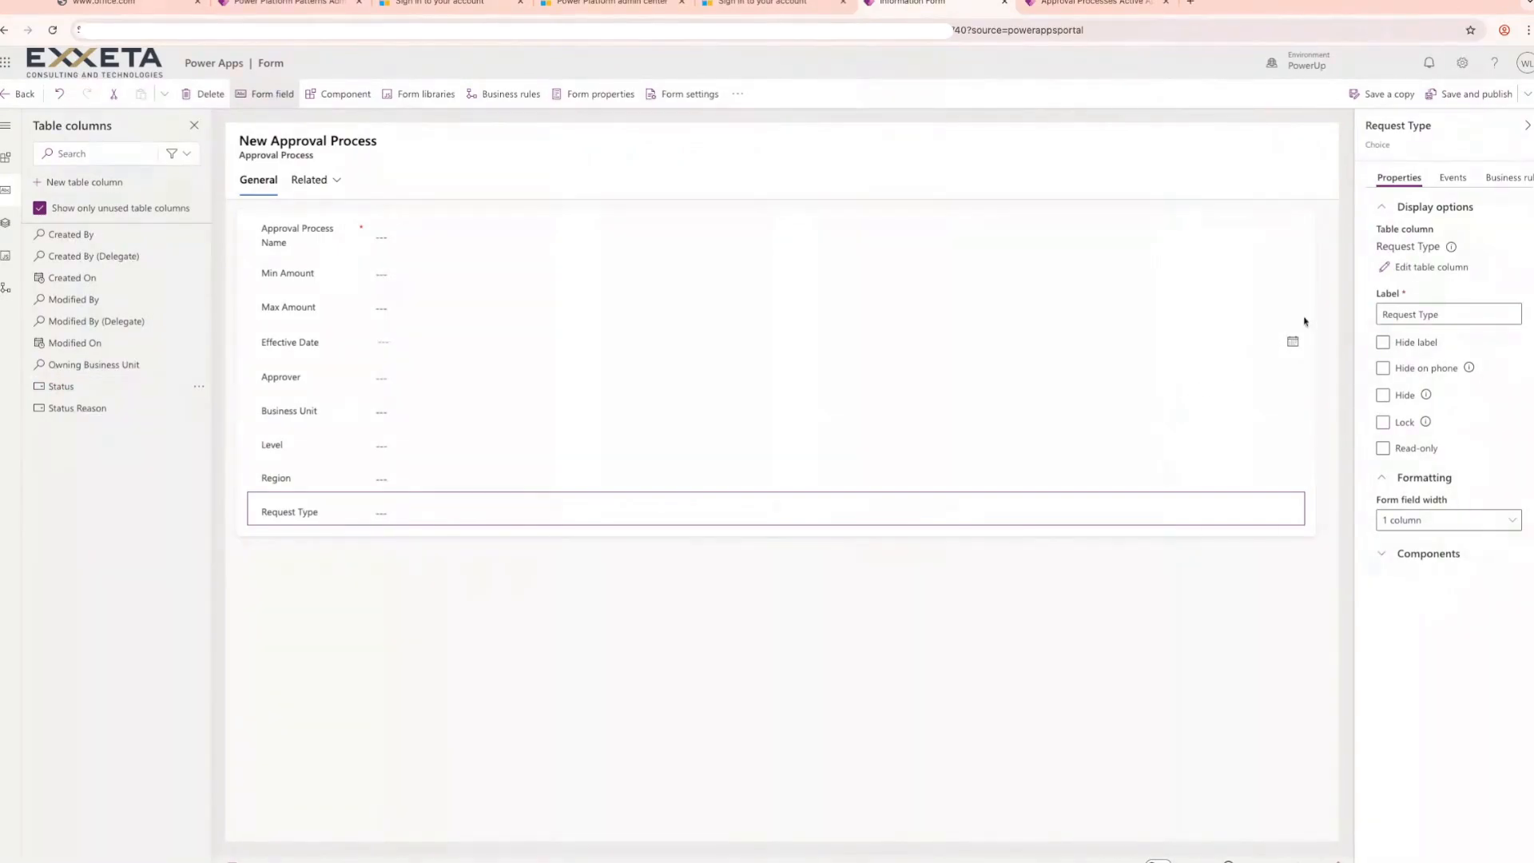
{"action": "left_click", "coordinate": [1474, 94]}
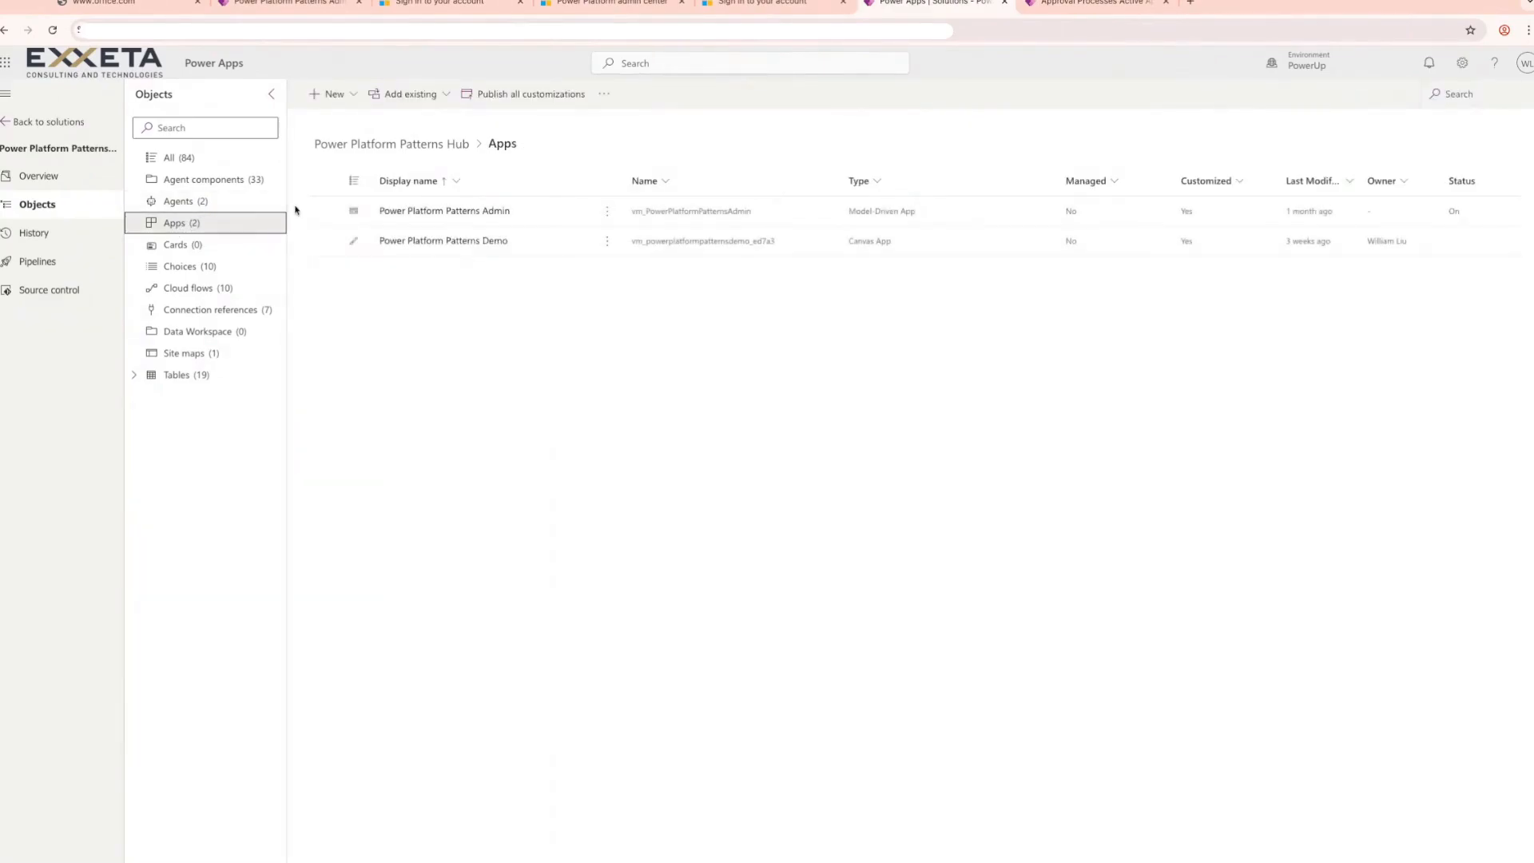
Start a new model-driven app from the Power Platform Patterns Hub solution's apps
{"action": "left_click", "coordinate": [335, 94]}
{"action": "mouse_move", "coordinate": [338, 147]}
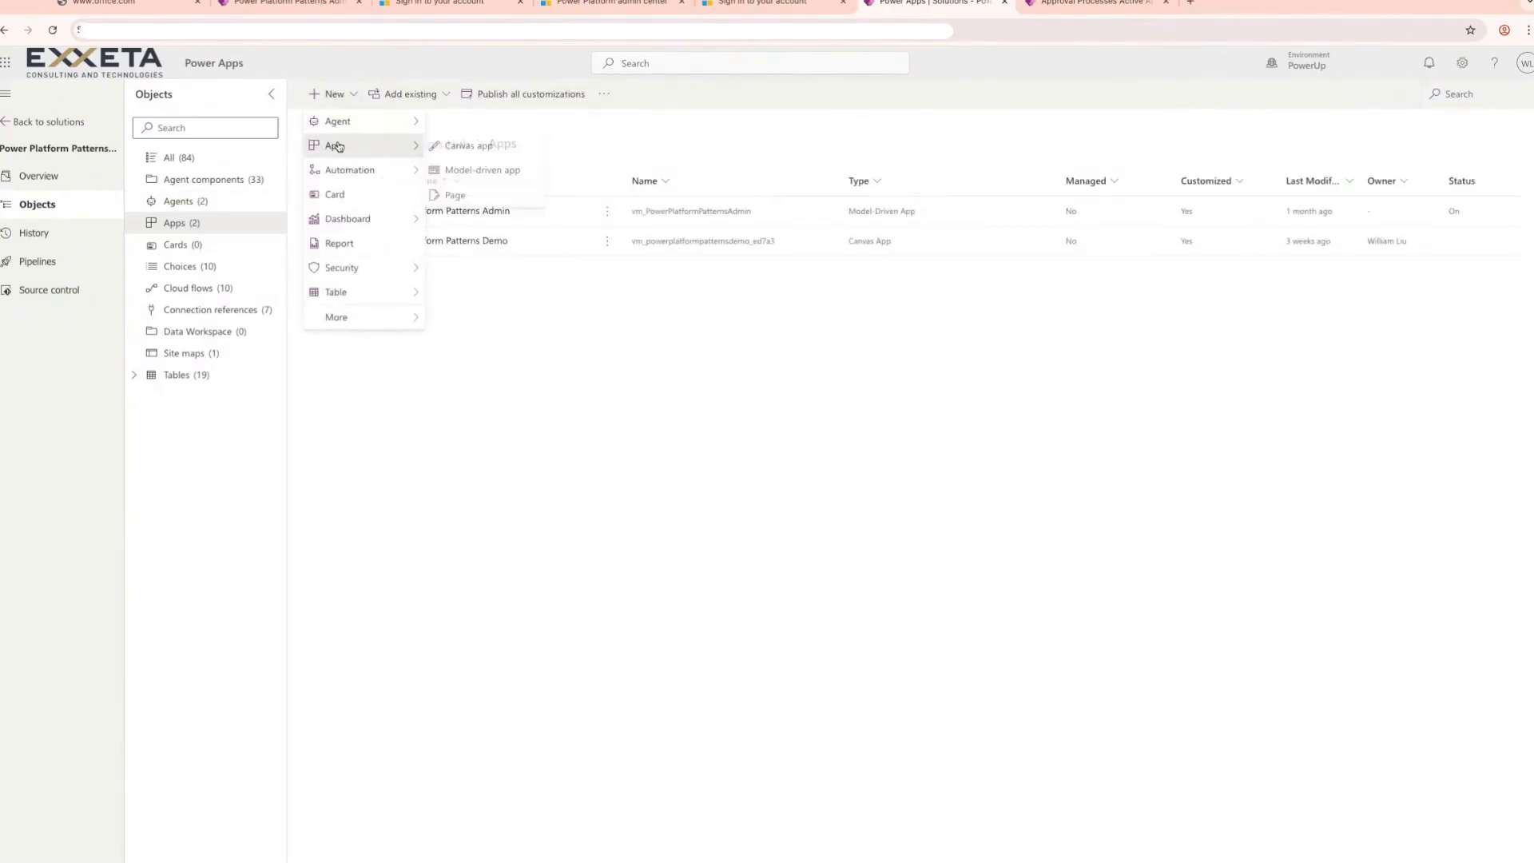
{"action": "left_click", "coordinate": [472, 171]}
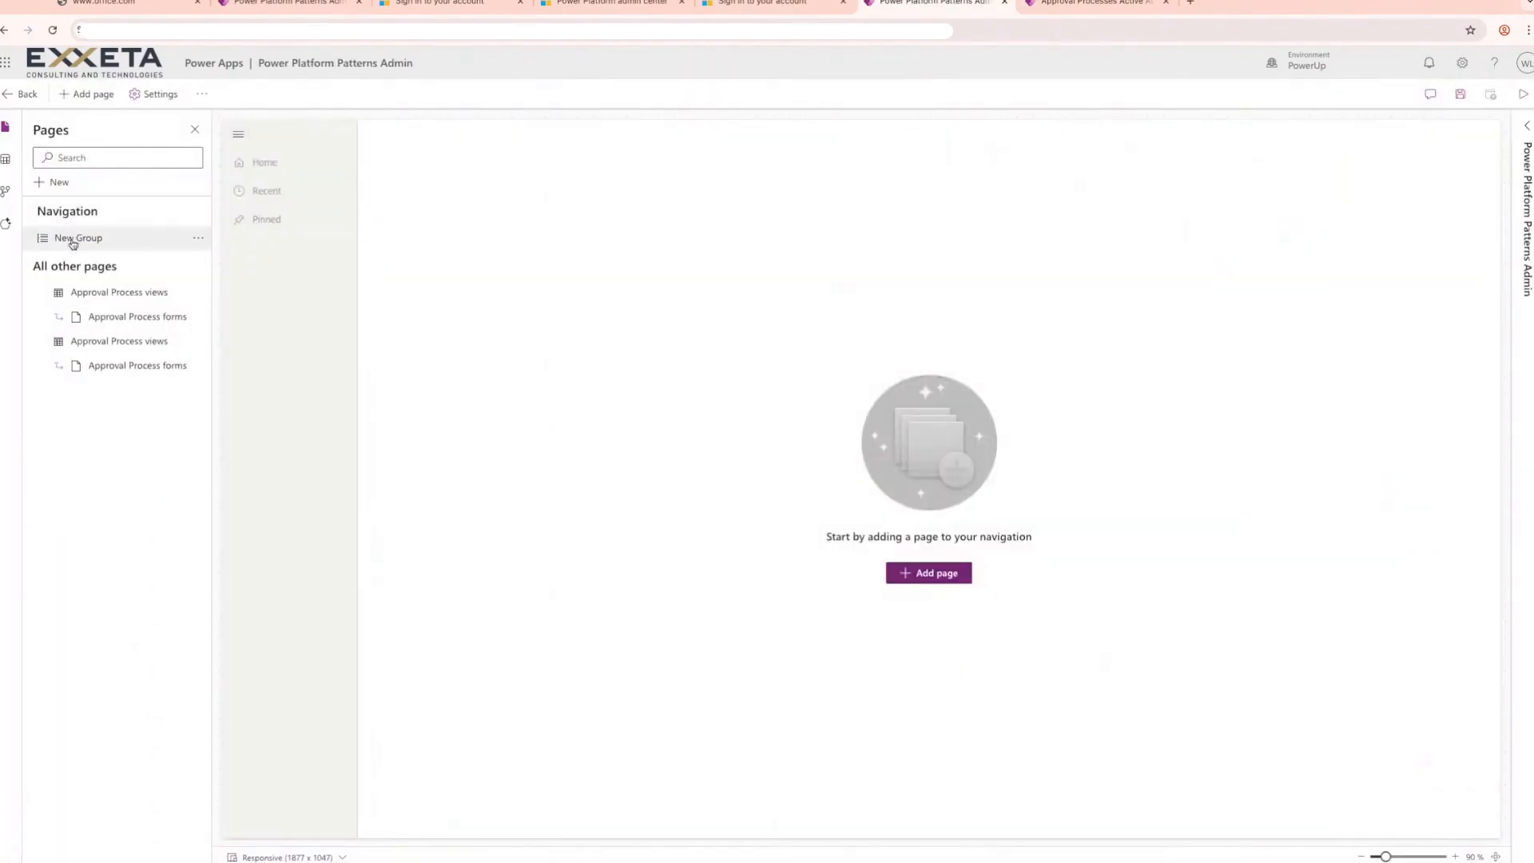
Add a Dataverse table page for the second-listed Approval Process table to New Group, shown in navigation
{"action": "left_click", "coordinate": [193, 243]}
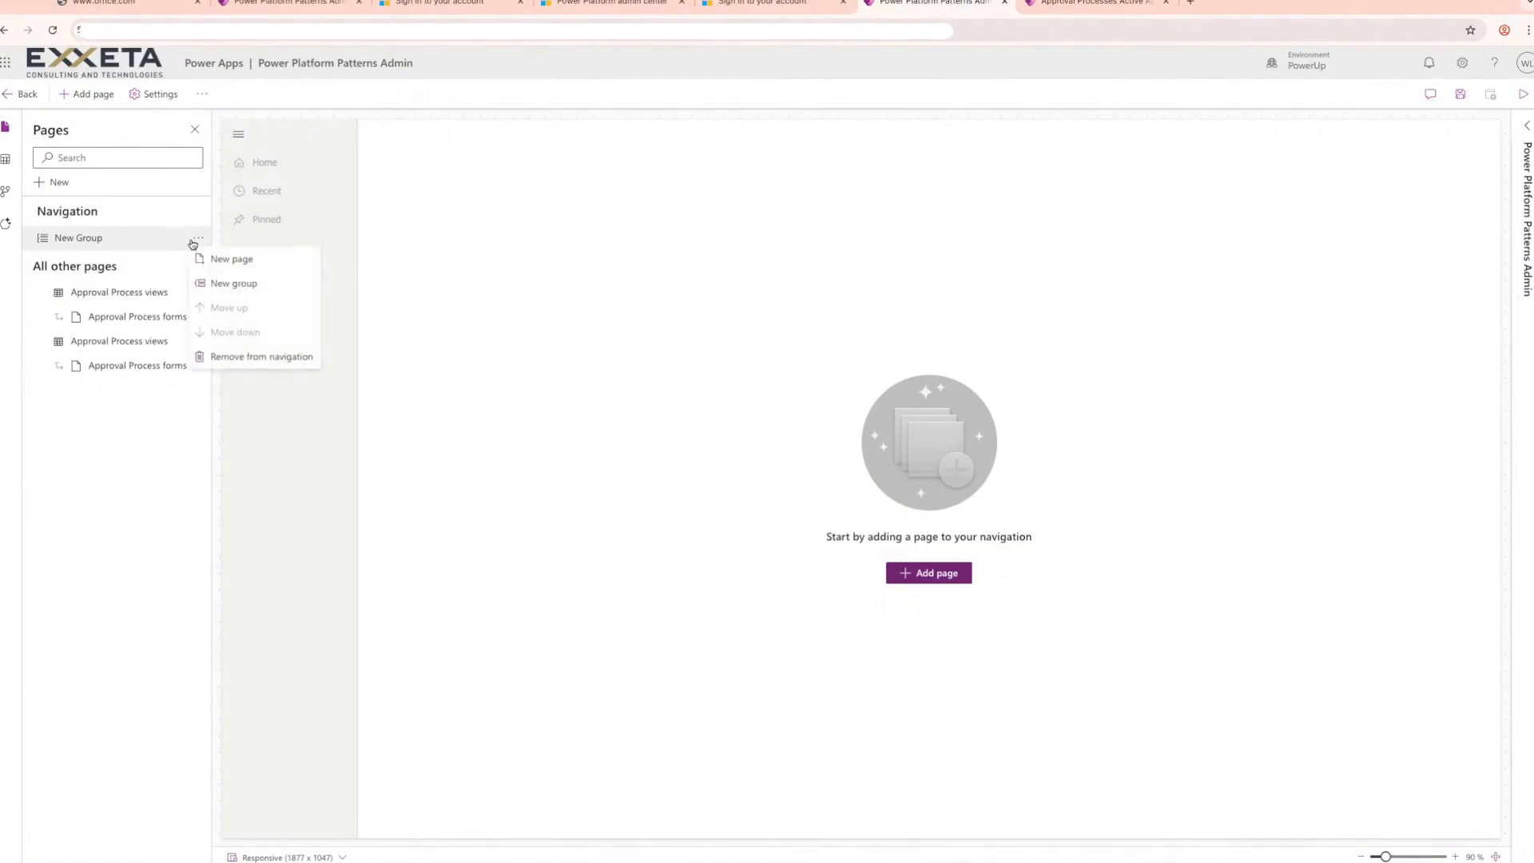
{"action": "left_click", "coordinate": [224, 258]}
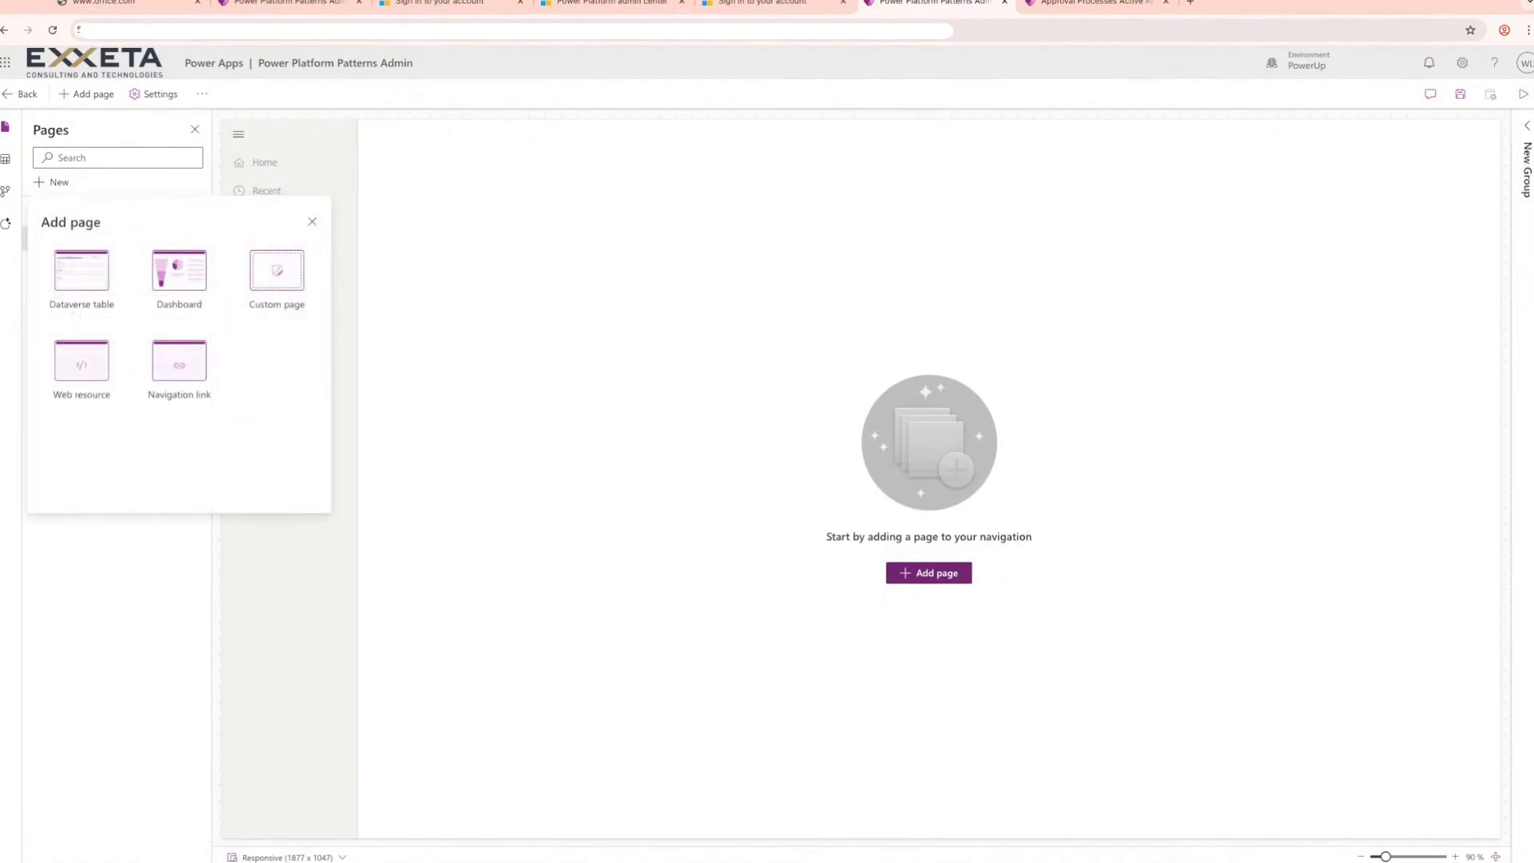
{"action": "left_click", "coordinate": [84, 268]}
{"action": "scroll", "coordinate": [240, 376], "scroll_direction": "down", "scroll_amount": 5}
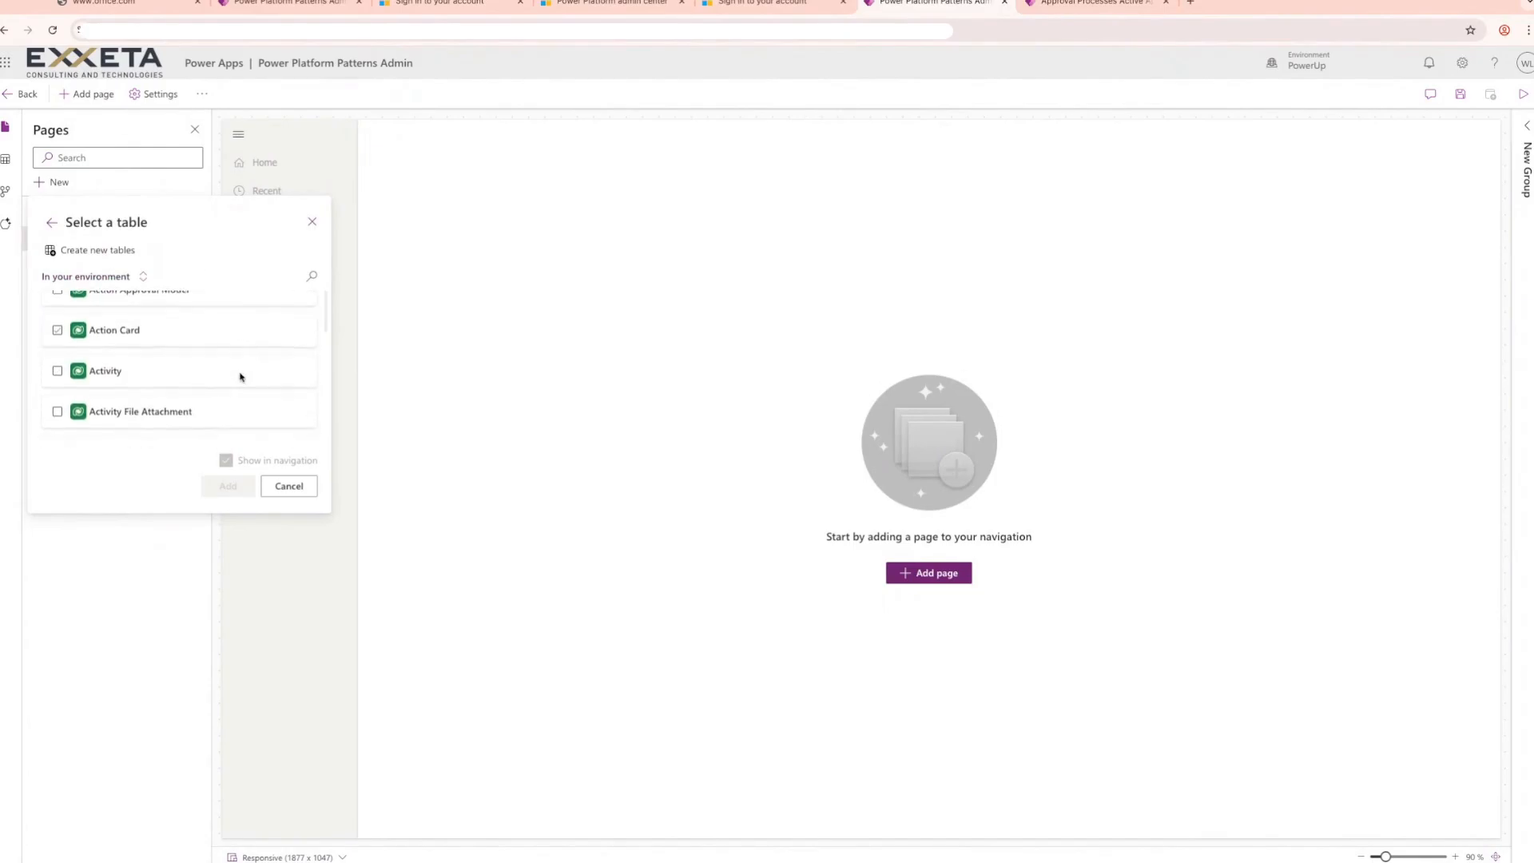
{"action": "scroll", "coordinate": [240, 377], "scroll_direction": "down", "scroll_amount": 5}
{"action": "left_click", "coordinate": [58, 350]}
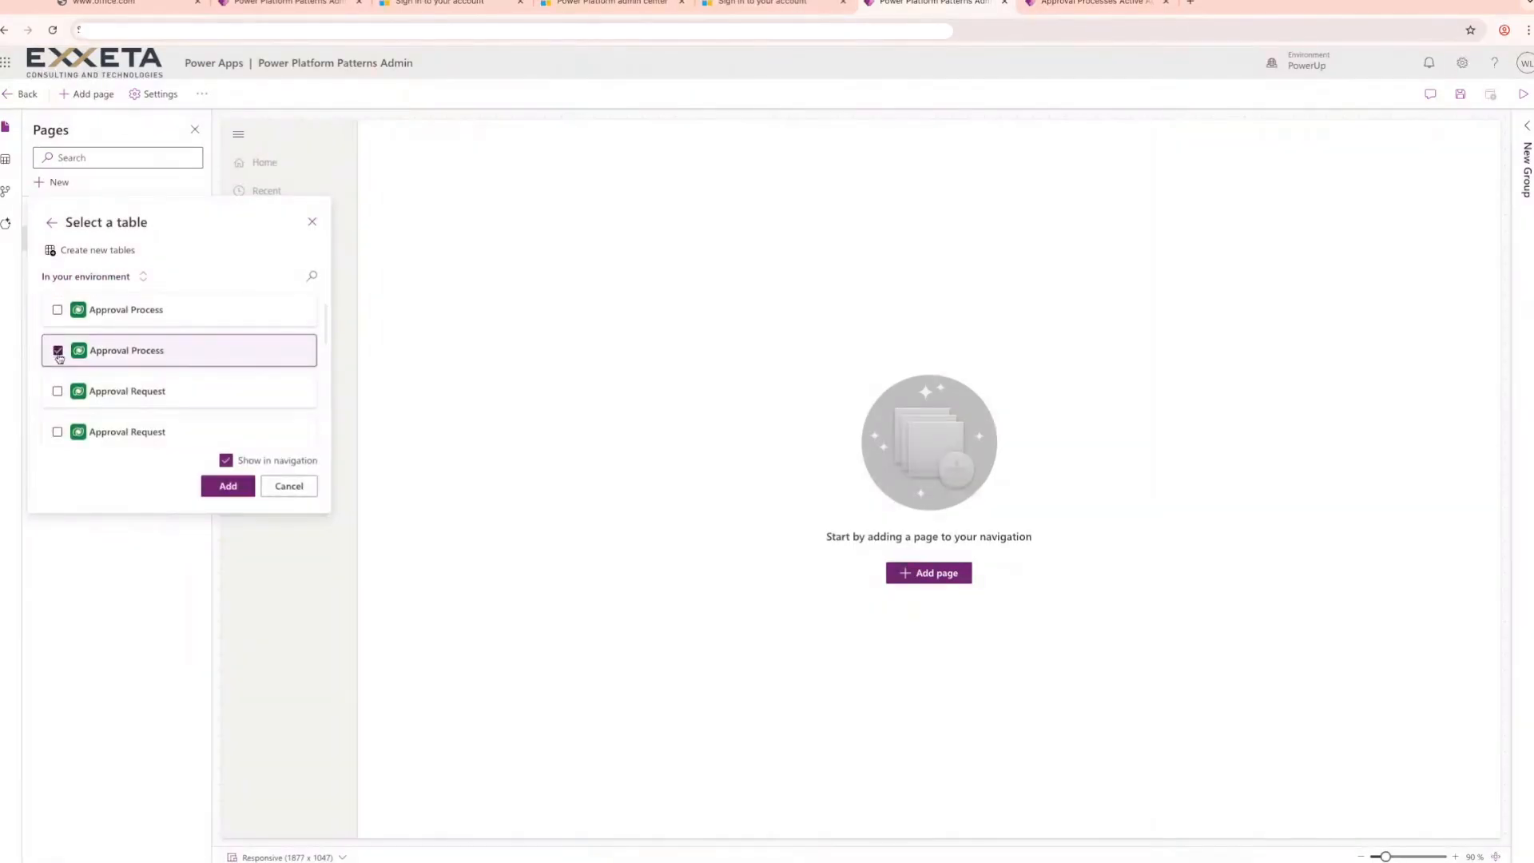
{"action": "left_click", "coordinate": [228, 486]}
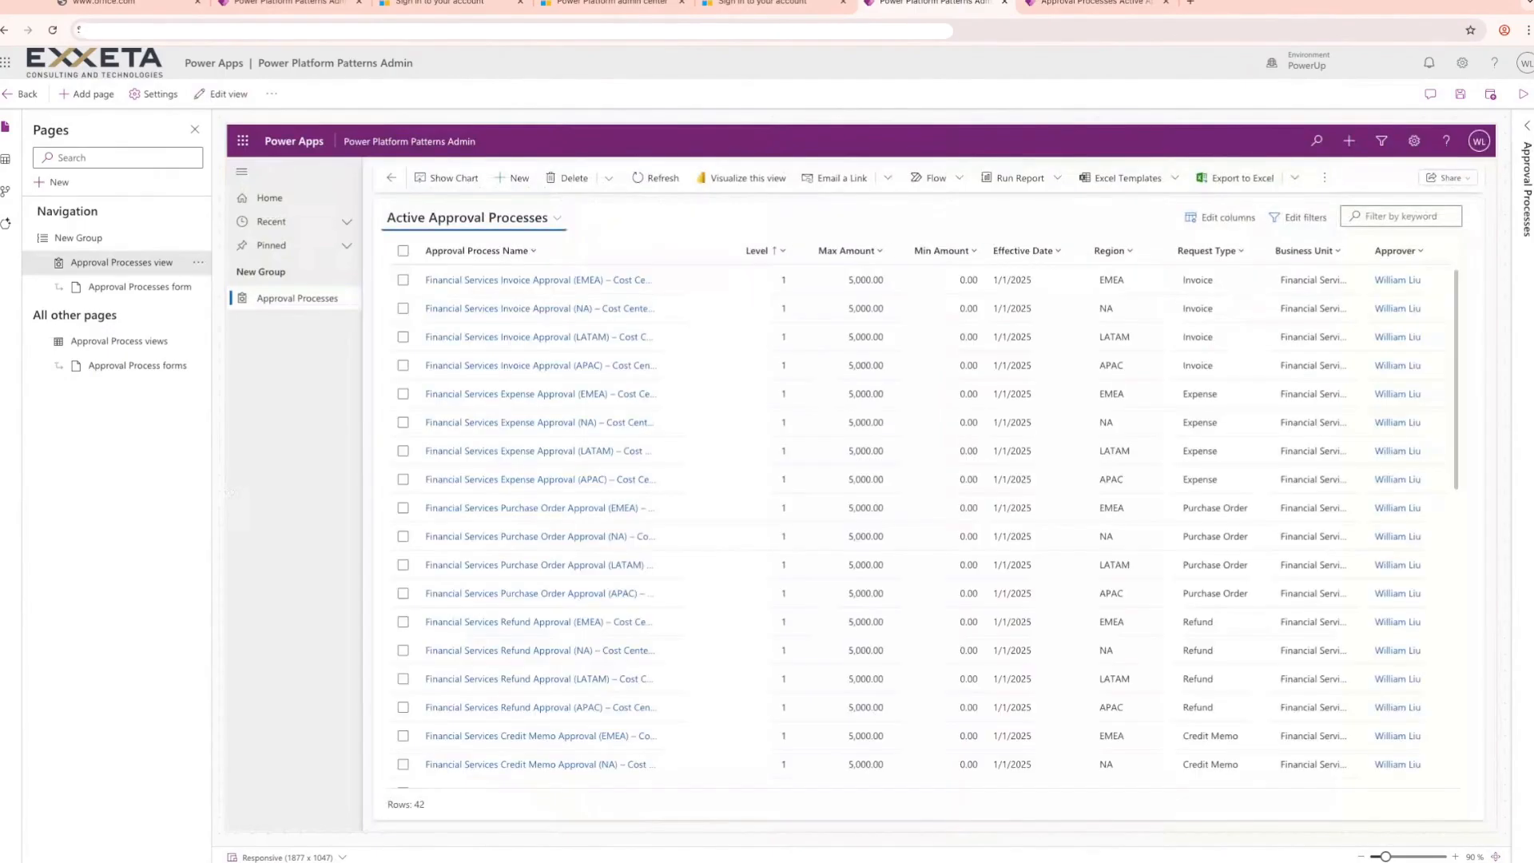
Publish the model-driven app and play it to start a new approval process record
{"action": "left_click", "coordinate": [1490, 96]}
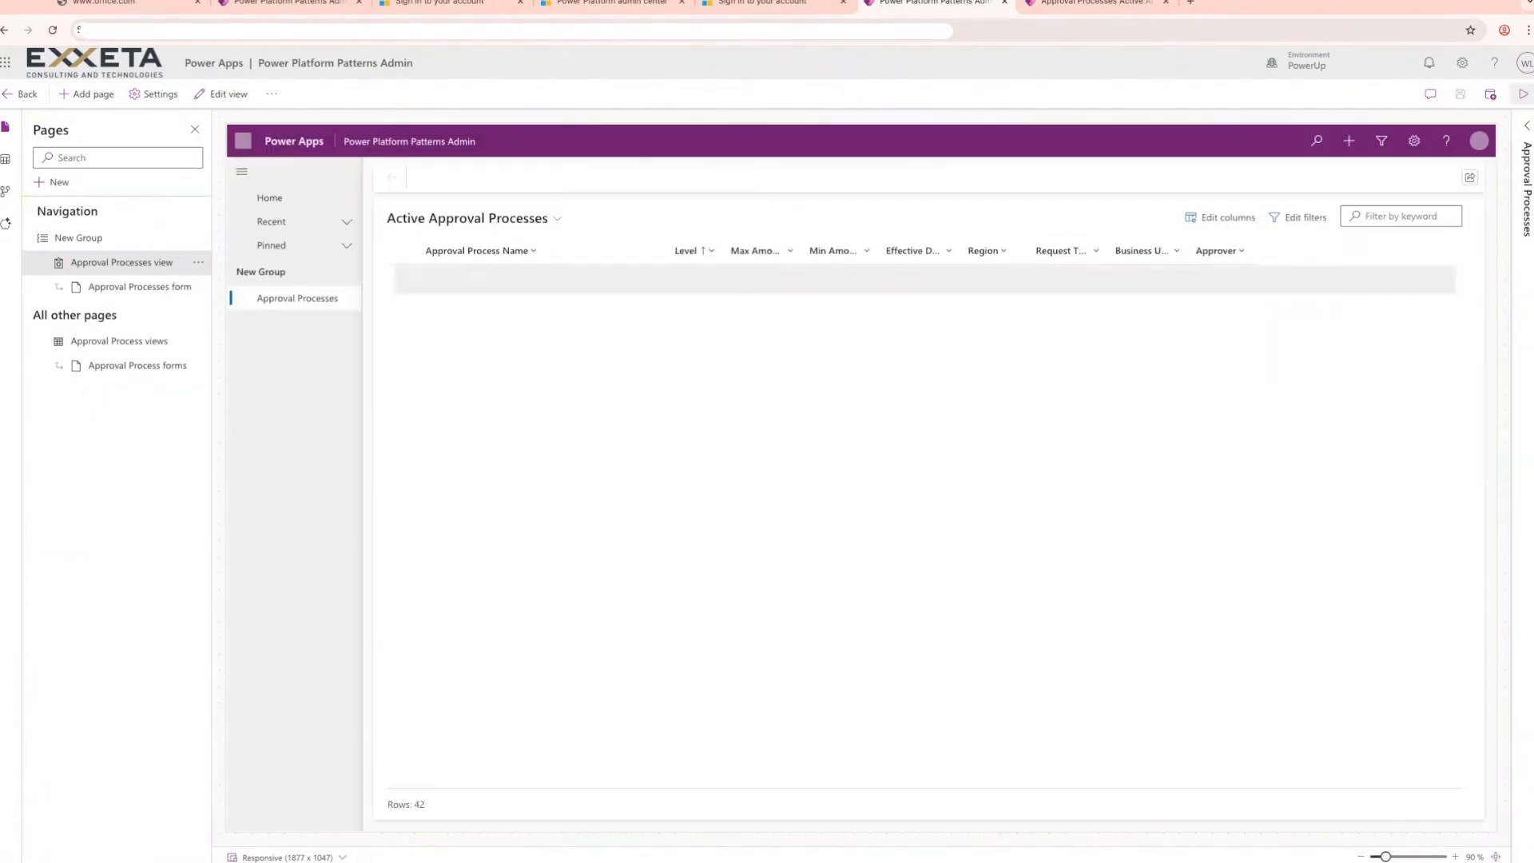
{"action": "left_click", "coordinate": [1523, 94]}
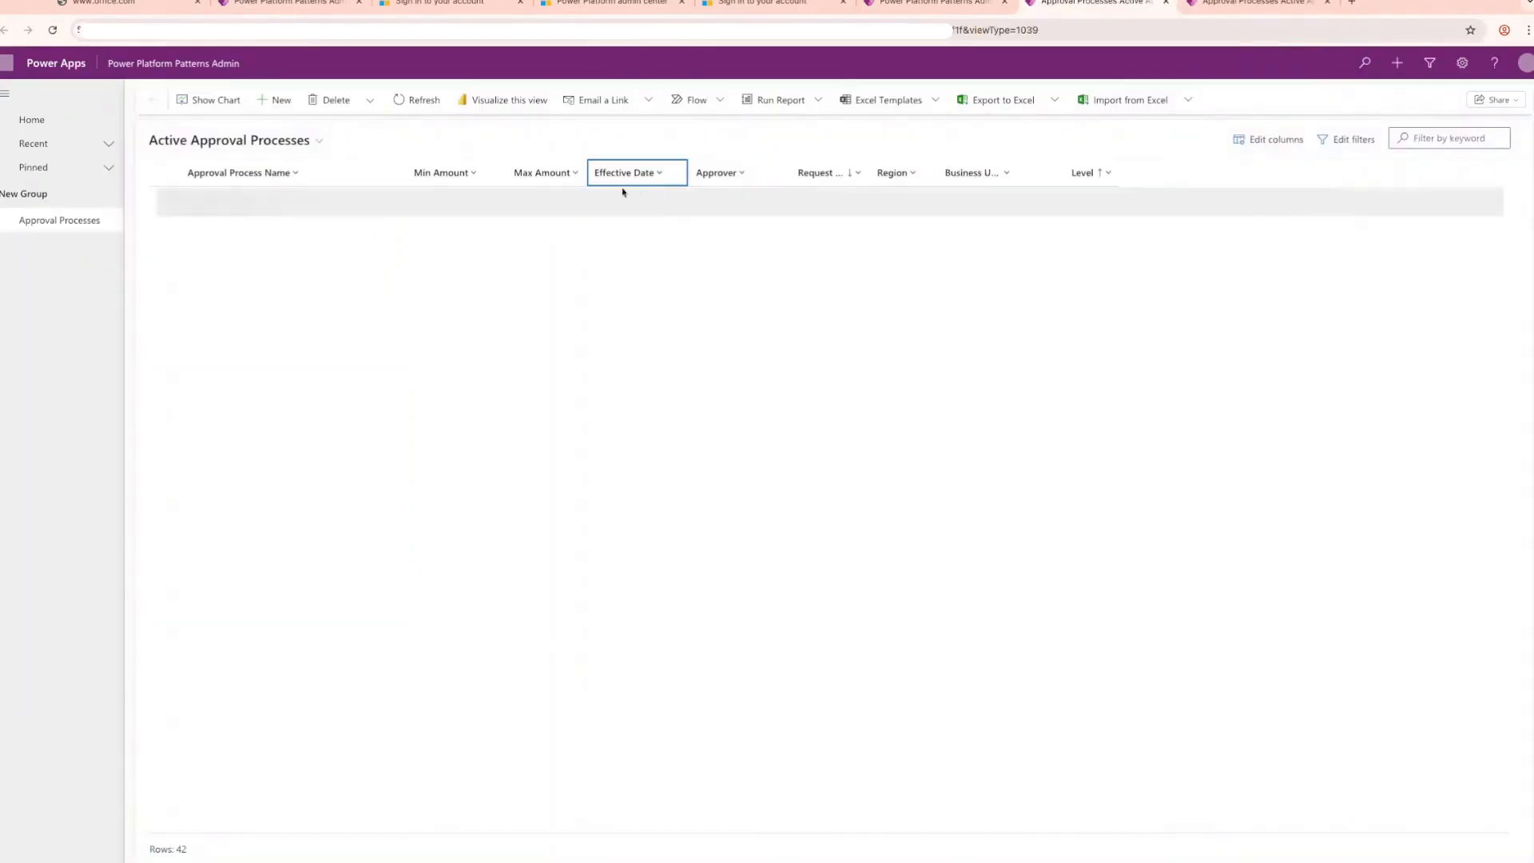
{"action": "left_click", "coordinate": [274, 100]}
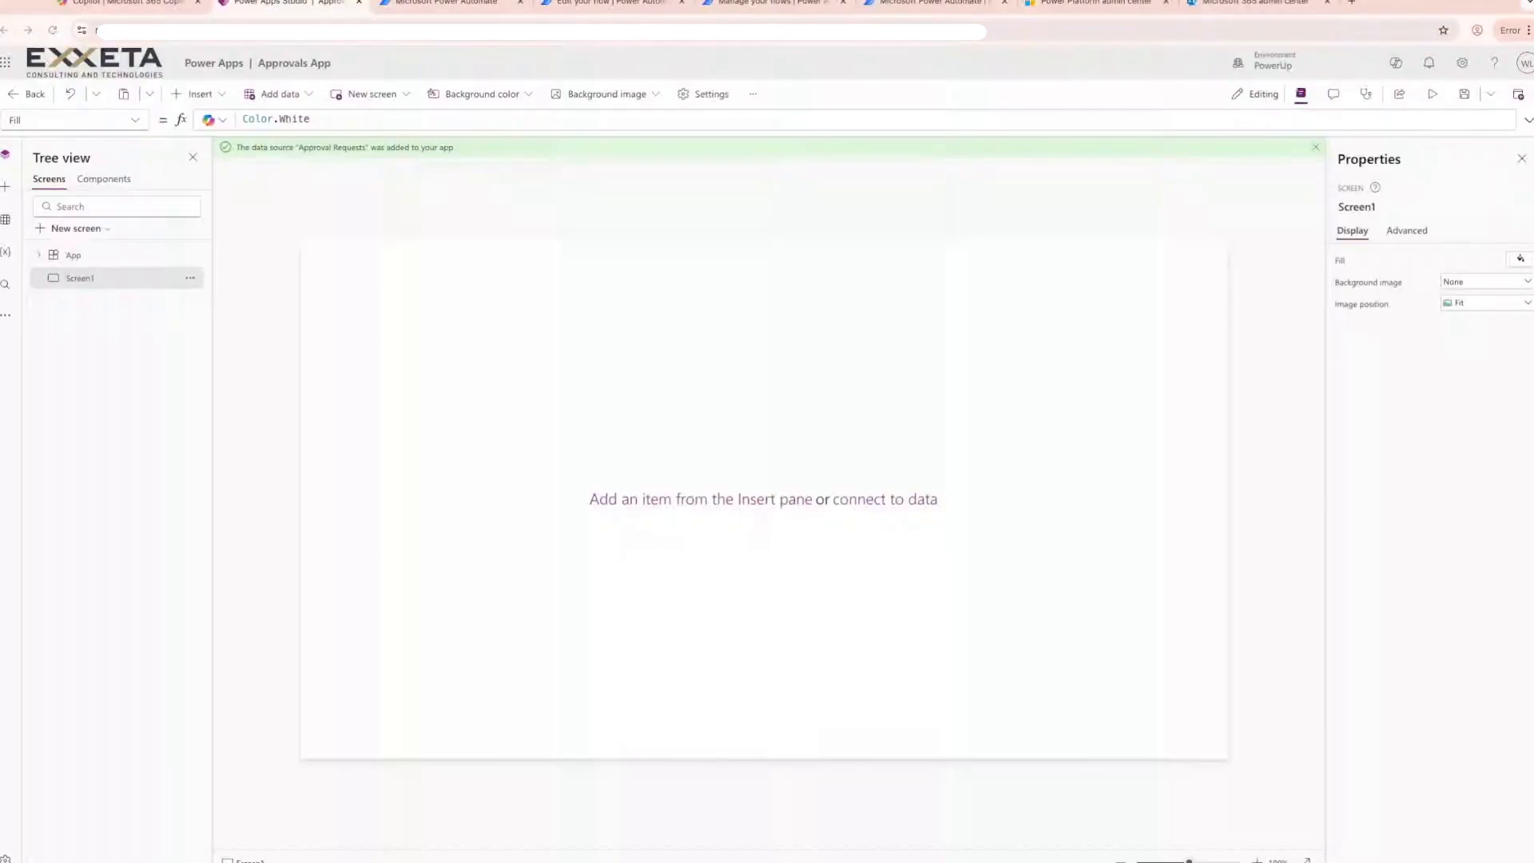
Insert a horizontal container on Screen1 of the Approvals App and rename it ctnFlex
{"action": "left_click", "coordinate": [6, 187]}
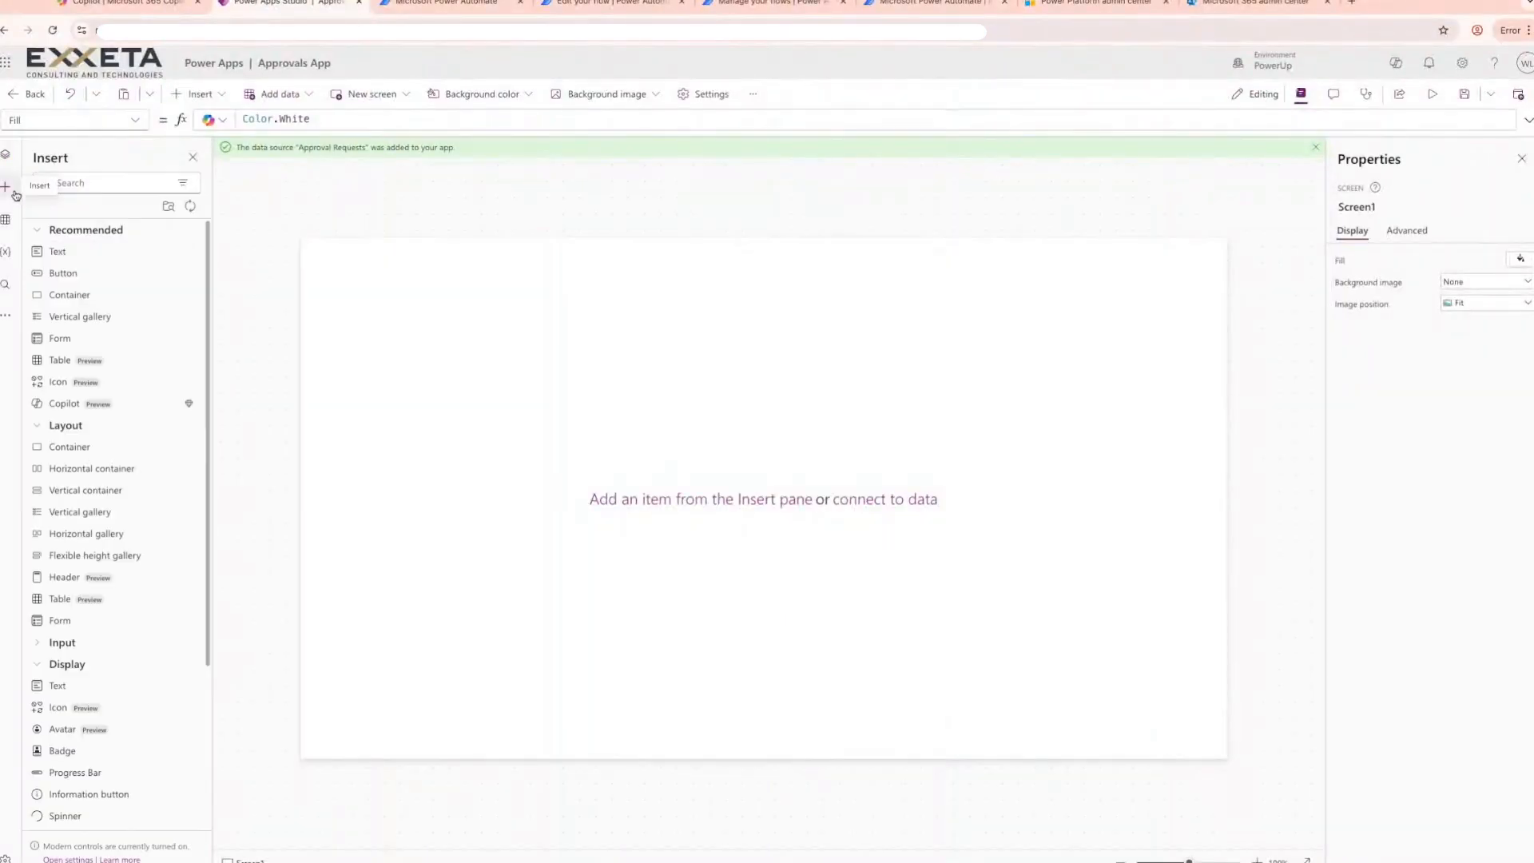
{"action": "left_click", "coordinate": [143, 475]}
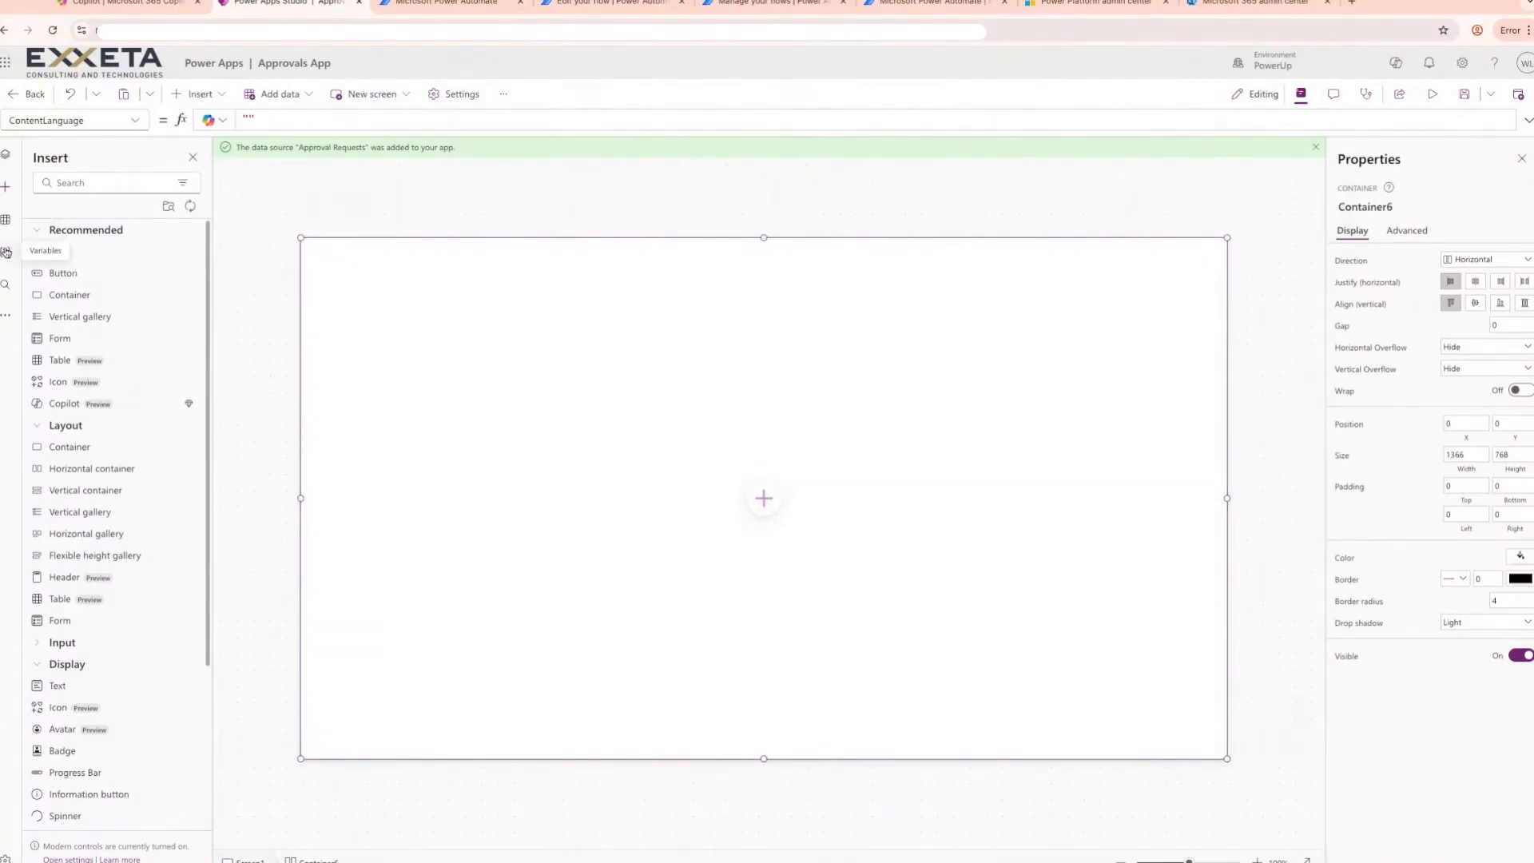
{"action": "left_click", "coordinate": [6, 154]}
{"action": "double_click", "coordinate": [98, 302]}
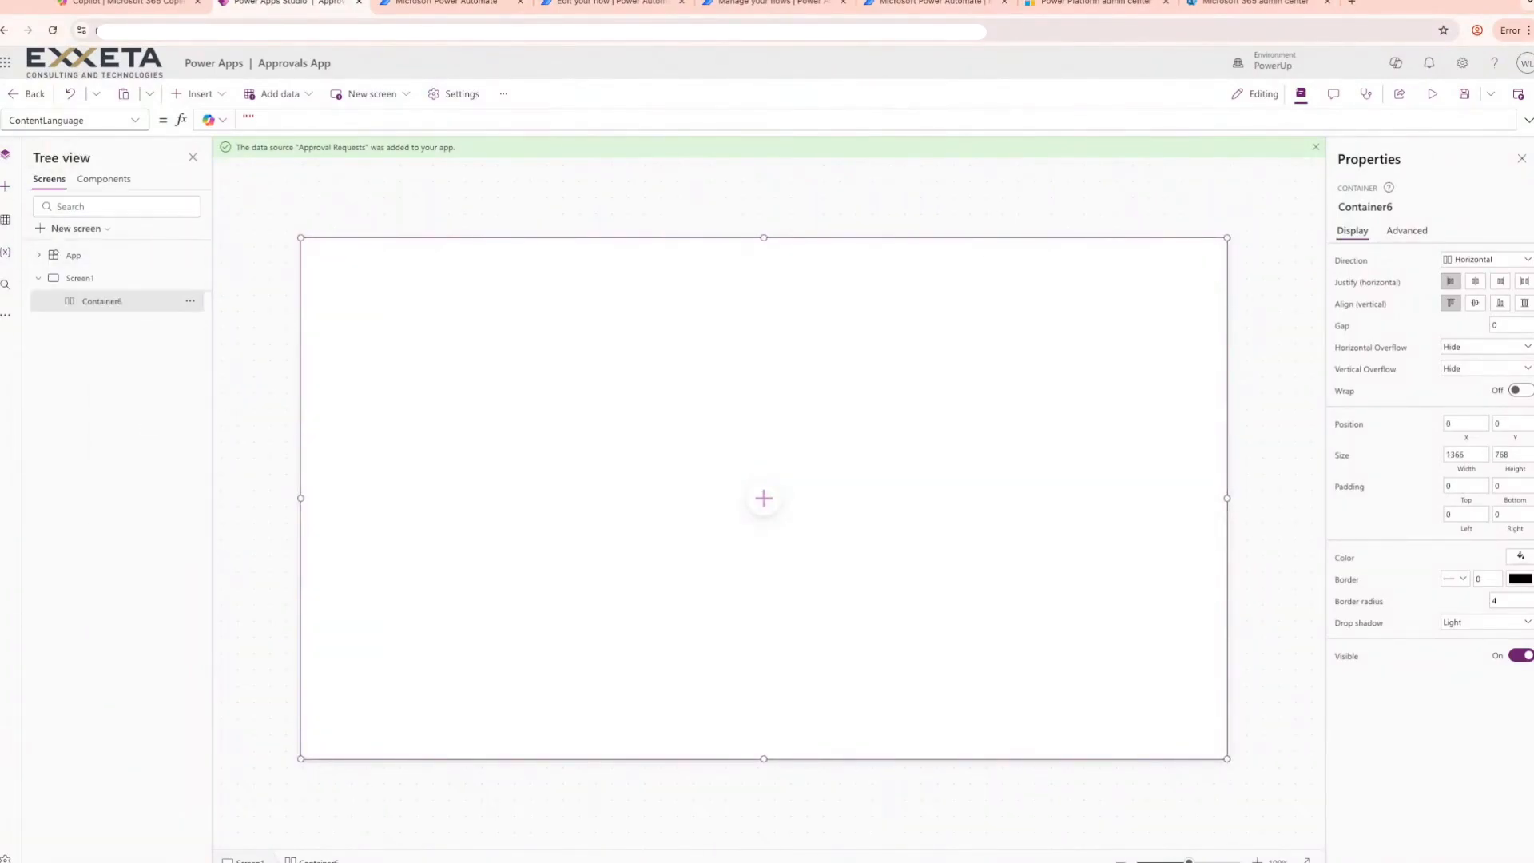
Insert a container inside ctnFlex and rename it ctnCol1
{"action": "left_click", "coordinate": [6, 186]}
{"action": "left_click", "coordinate": [70, 294]}
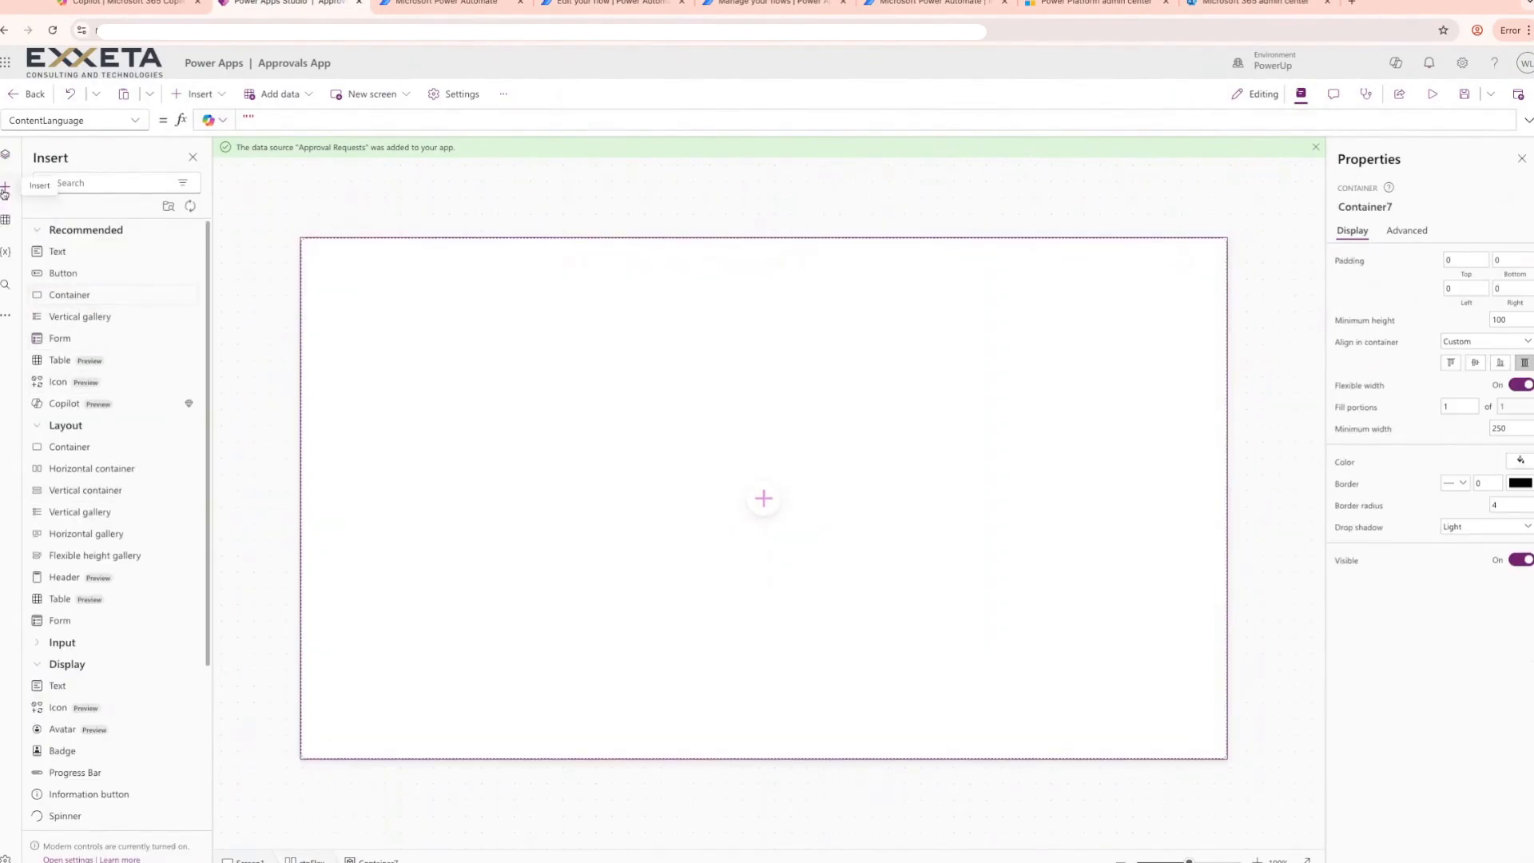
{"action": "left_click", "coordinate": [5, 154]}
{"action": "left_click", "coordinate": [94, 303]}
{"action": "left_click", "coordinate": [192, 324]}
{"action": "left_click", "coordinate": [235, 477]}
{"action": "type", "text": "ctn"}
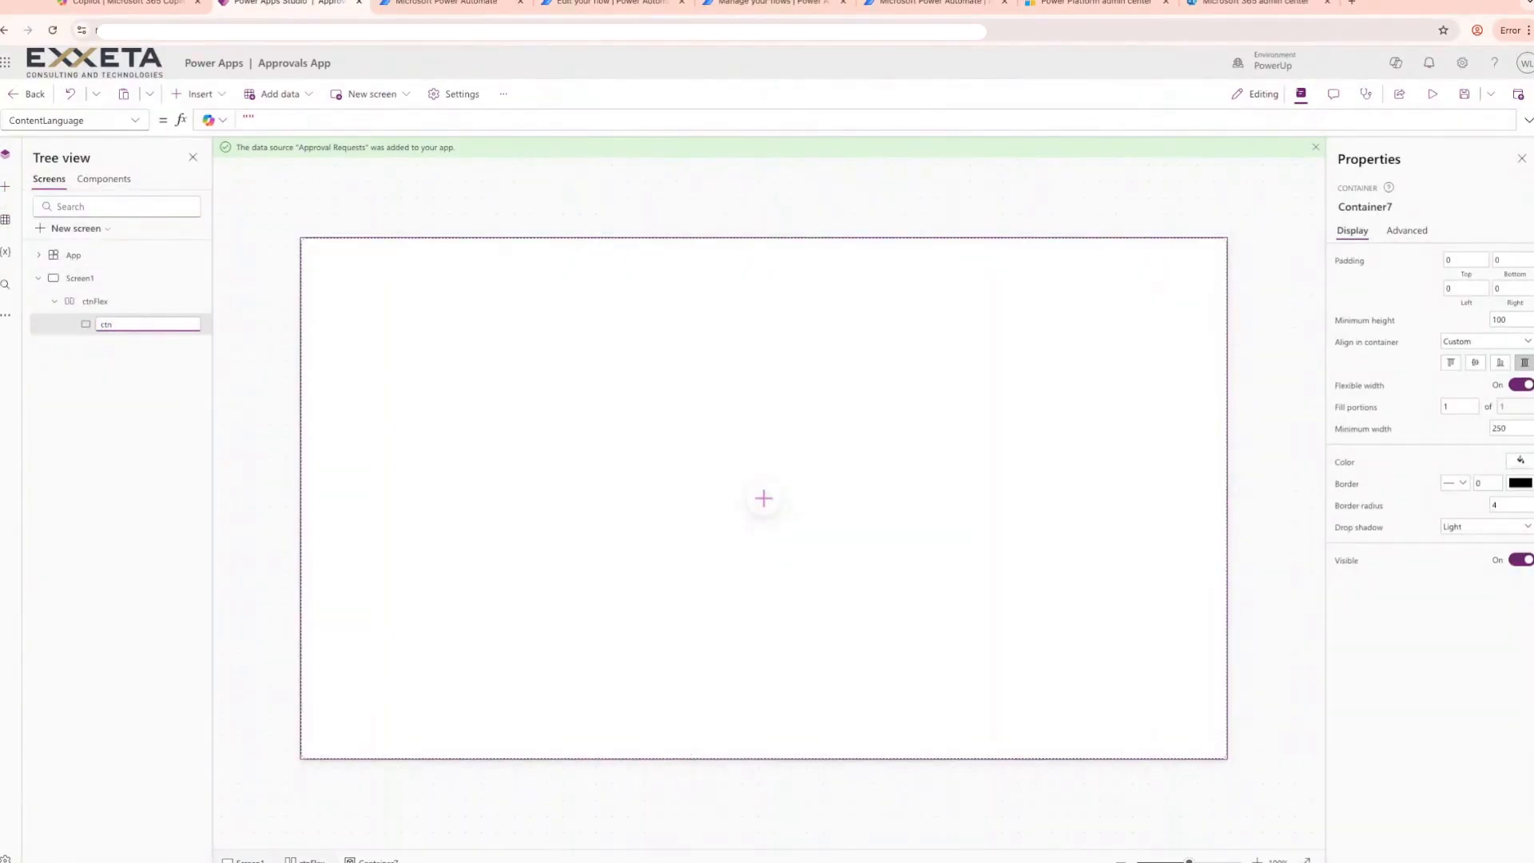
{"action": "type", "text": "Left"}
{"action": "key", "text": "Return"}
Insert a second container inside ctnFlex beside ctnCol1 and rename it ctnCol2
{"action": "left_click", "coordinate": [94, 302]}
{"action": "left_click", "coordinate": [5, 186]}
{"action": "left_click", "coordinate": [80, 295]}
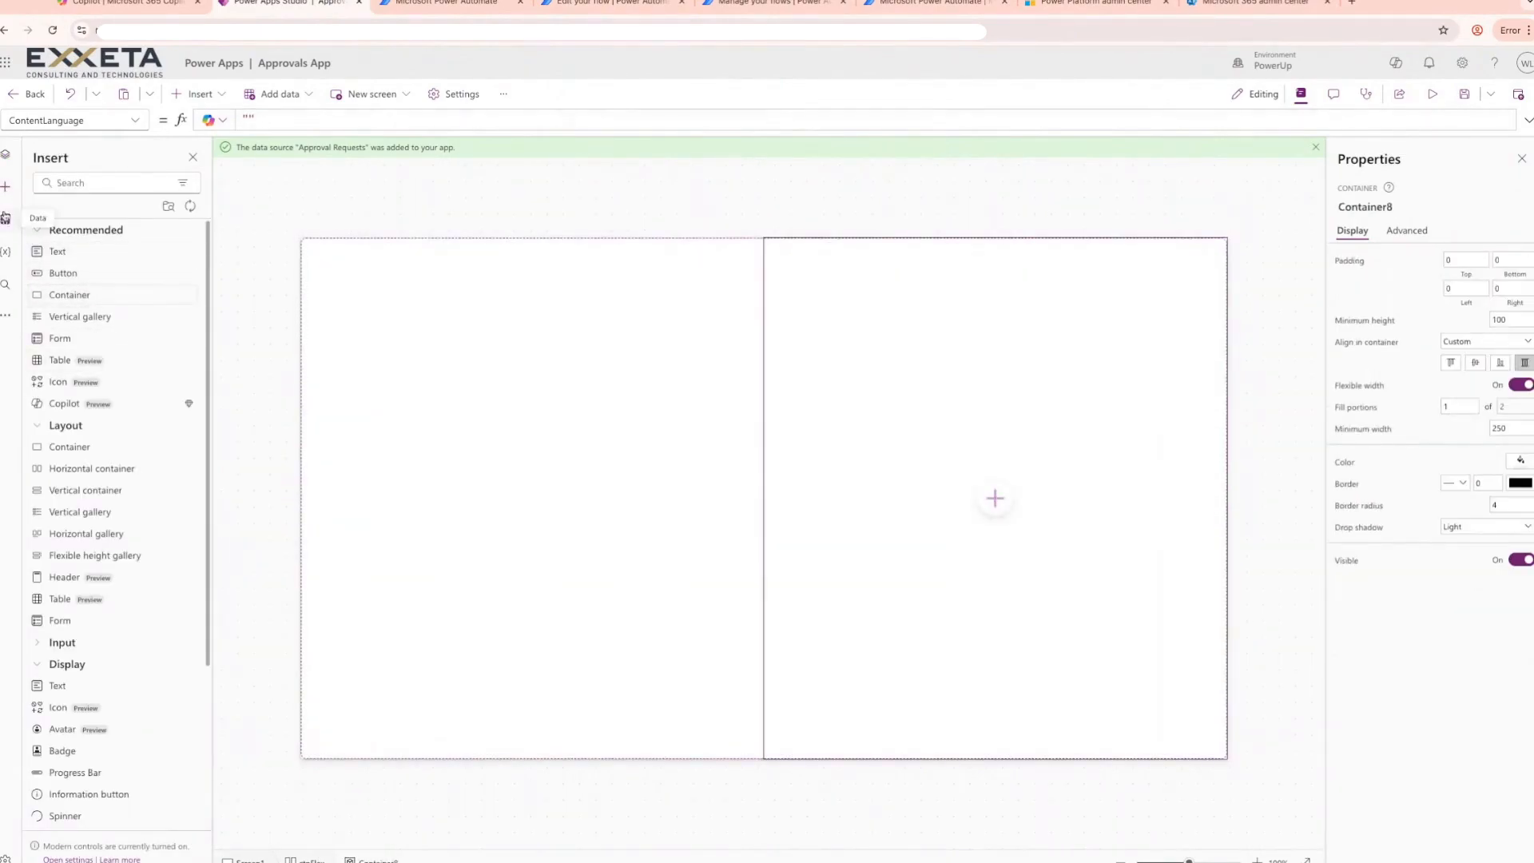
{"action": "left_click", "coordinate": [5, 154]}
{"action": "right_click", "coordinate": [106, 348]}
{"action": "left_click", "coordinate": [162, 492]}
{"action": "type", "text": "ctnCol2"}
{"action": "key", "text": "Return"}
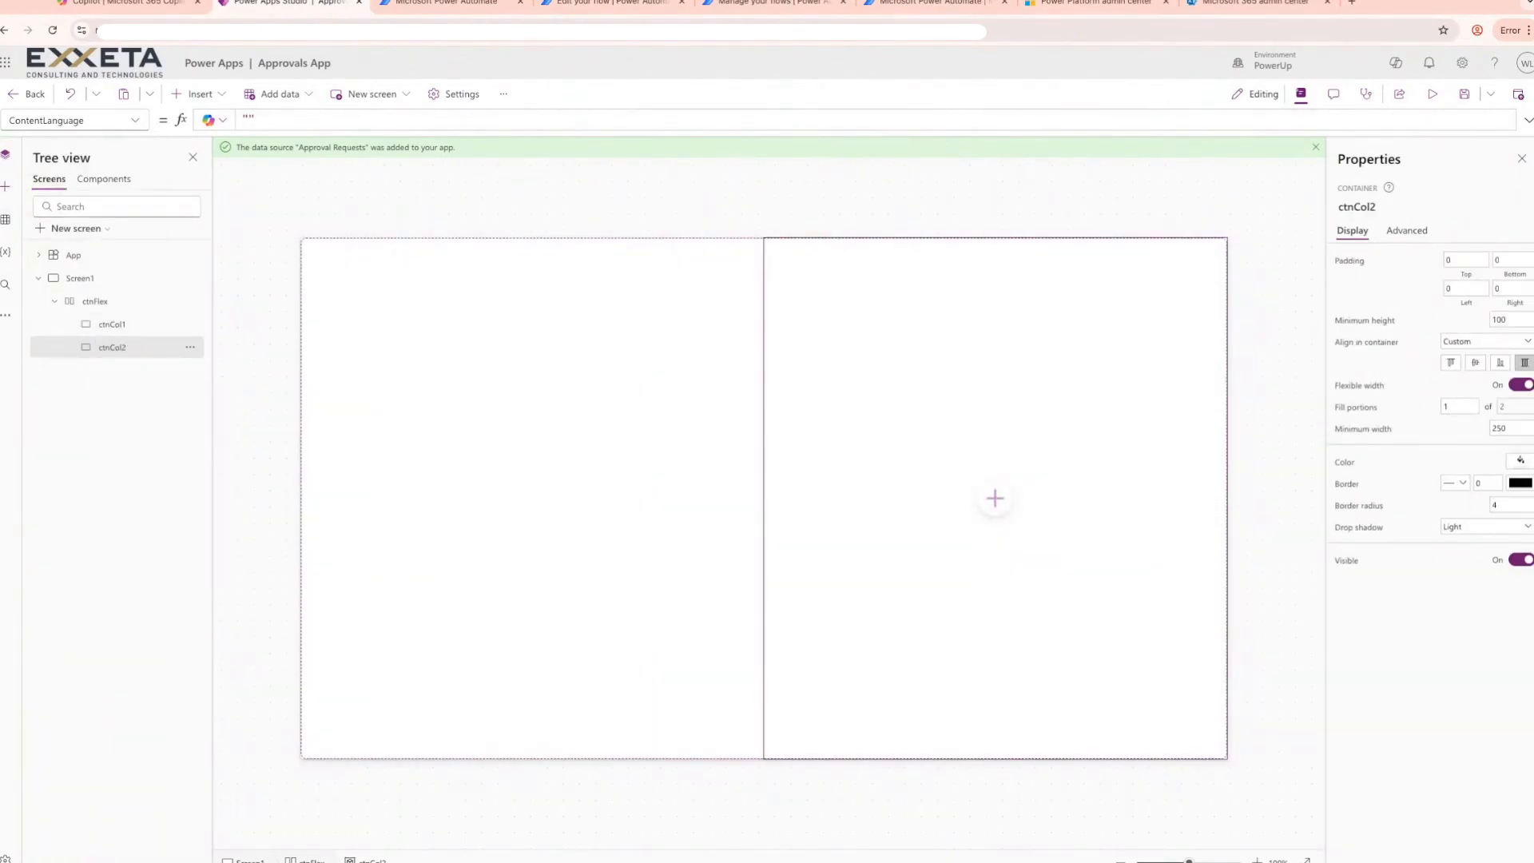
Insert a third container inside ctnFlex and rename it ctnCol3
{"action": "left_click", "coordinate": [94, 301]}
{"action": "left_click", "coordinate": [6, 186]}
{"action": "left_click", "coordinate": [80, 293]}
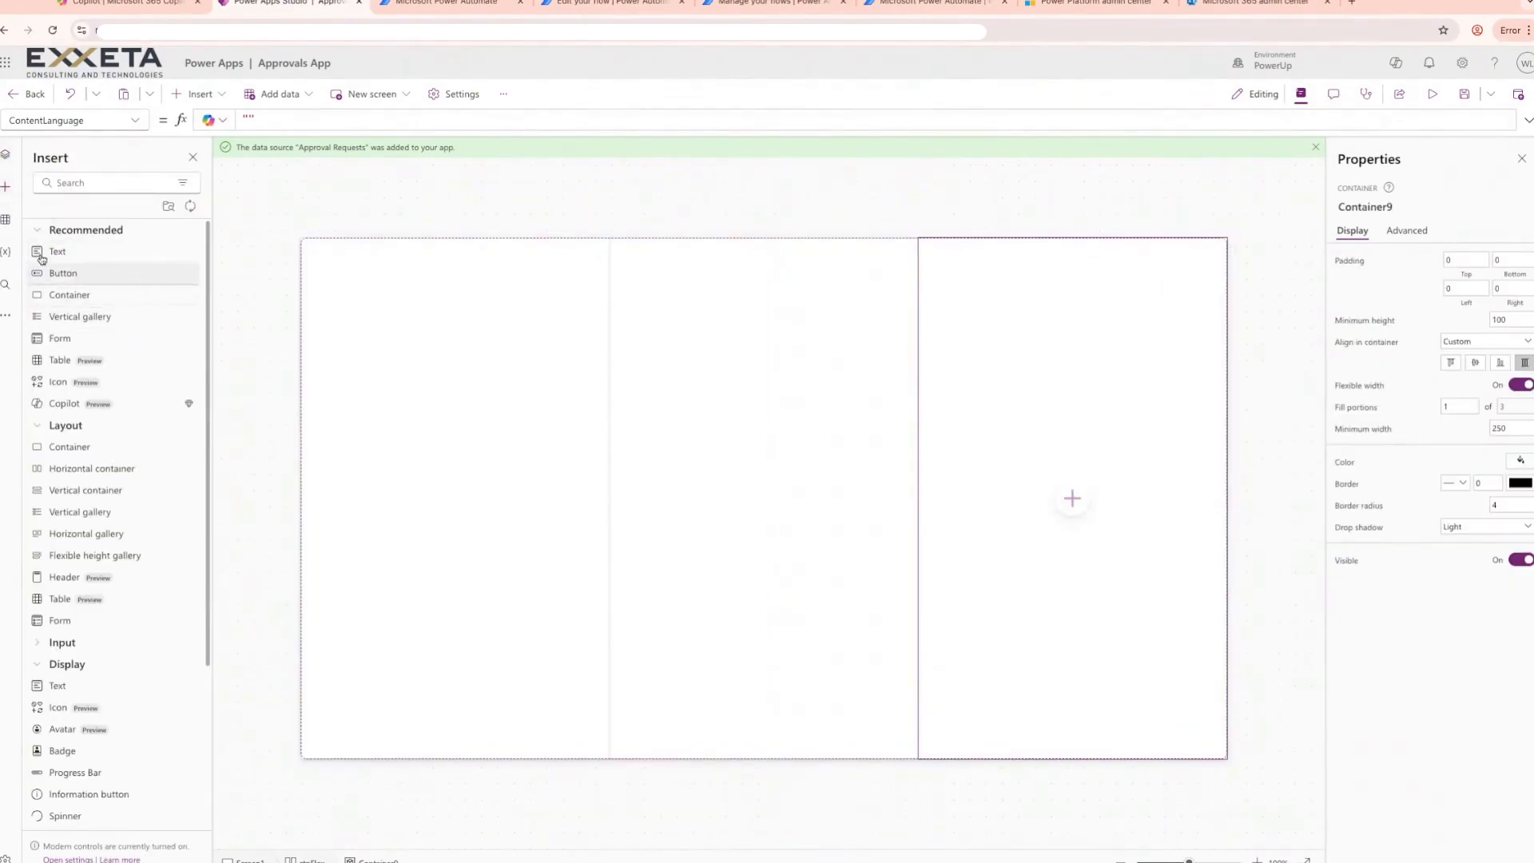
{"action": "left_click", "coordinate": [6, 154]}
{"action": "left_click", "coordinate": [197, 372]}
{"action": "left_click", "coordinate": [190, 522]}
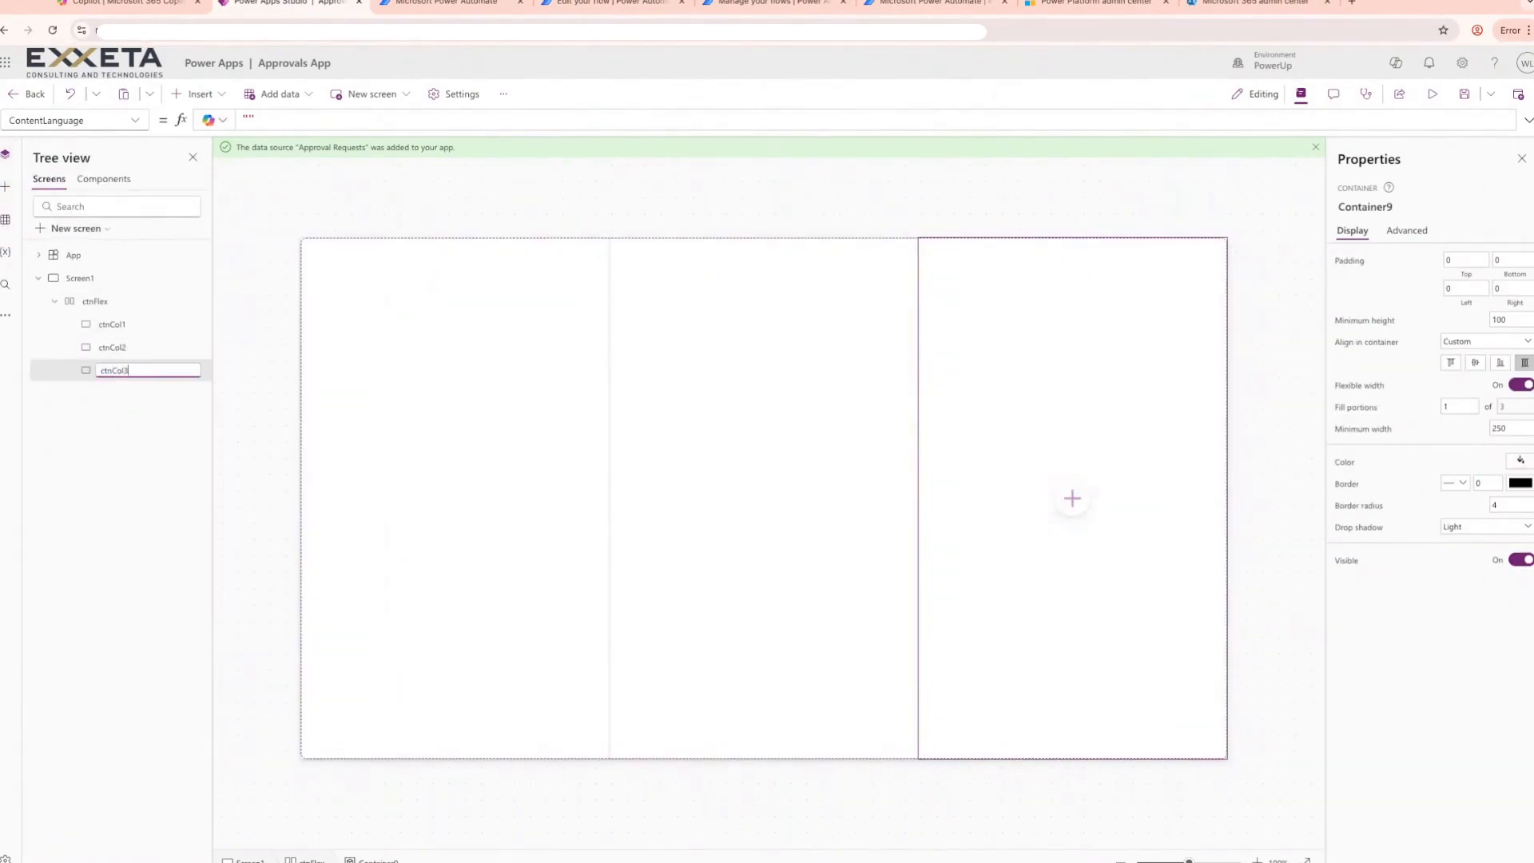
{"action": "key", "text": "Return"}
Set the LayoutGap property of ctnFlex to 20
{"action": "left_click", "coordinate": [94, 301]}
{"action": "left_click", "coordinate": [100, 119]}
{"action": "left_click", "coordinate": [121, 332]}
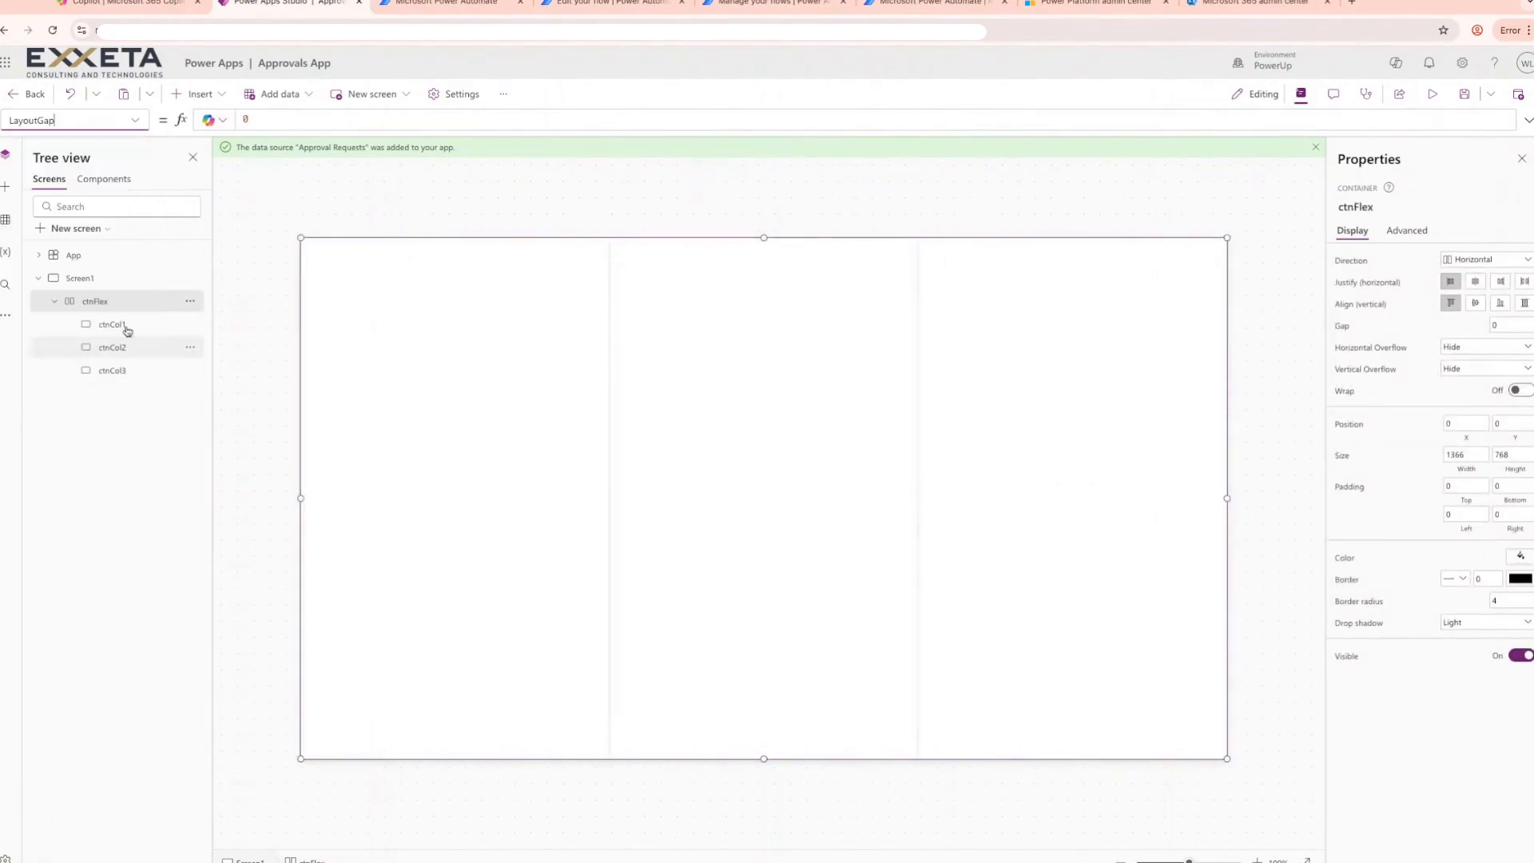
{"action": "left_click", "coordinate": [261, 119]}
{"action": "key", "text": "BackSpace"}
{"action": "type", "text": "20"}
Insert a vertical gallery in ctnCol1 and connect it to the Approval Requests table
{"action": "left_click", "coordinate": [364, 435]}
{"action": "left_click", "coordinate": [449, 498]}
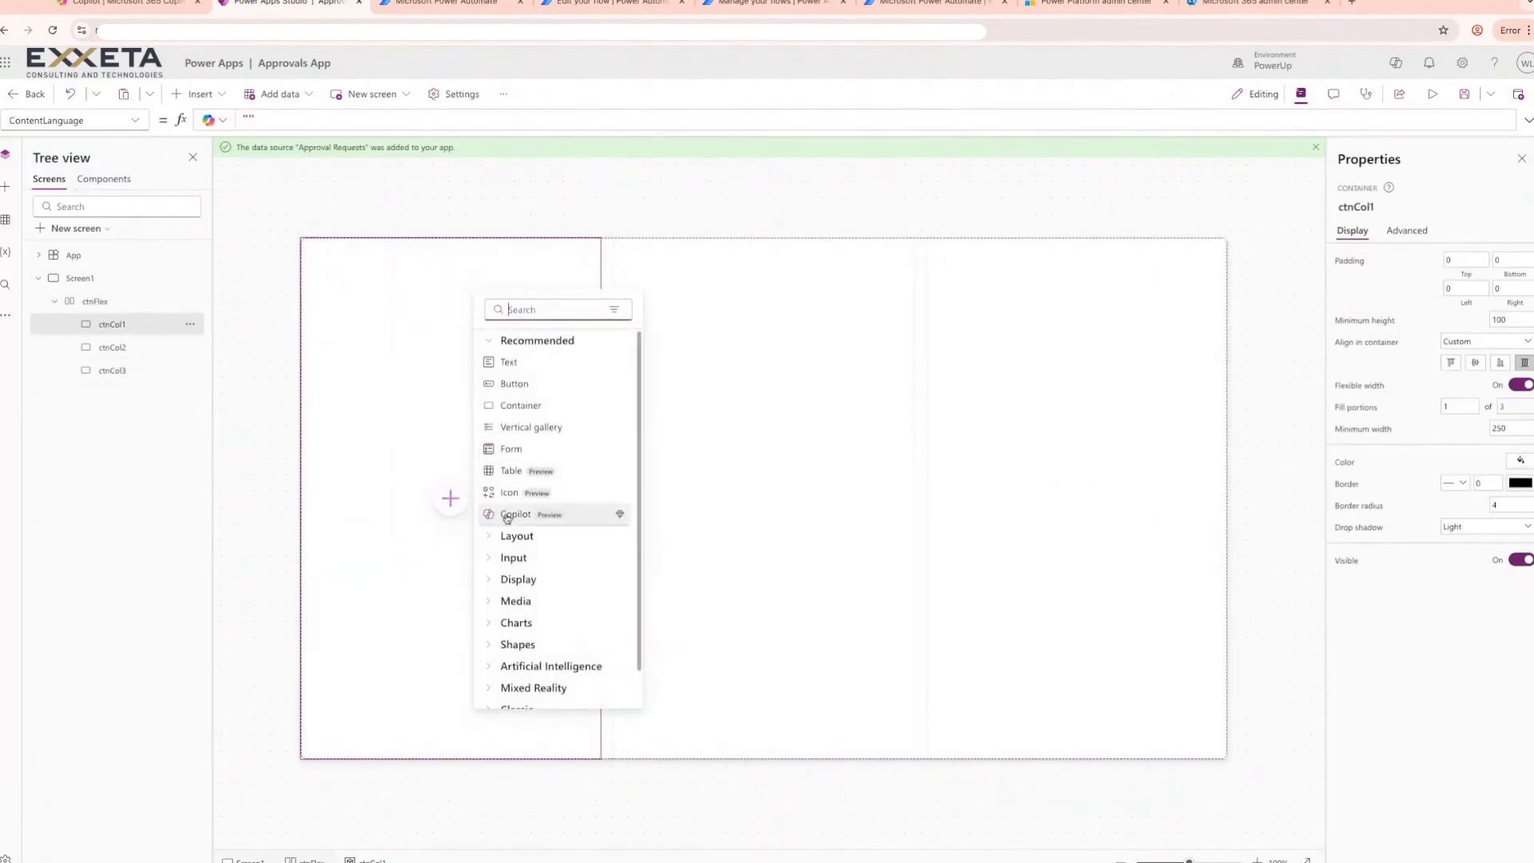
{"action": "left_click", "coordinate": [488, 530]}
{"action": "scroll", "coordinate": [511, 503], "scroll_direction": "down", "scroll_amount": 2}
{"action": "left_click", "coordinate": [532, 472]}
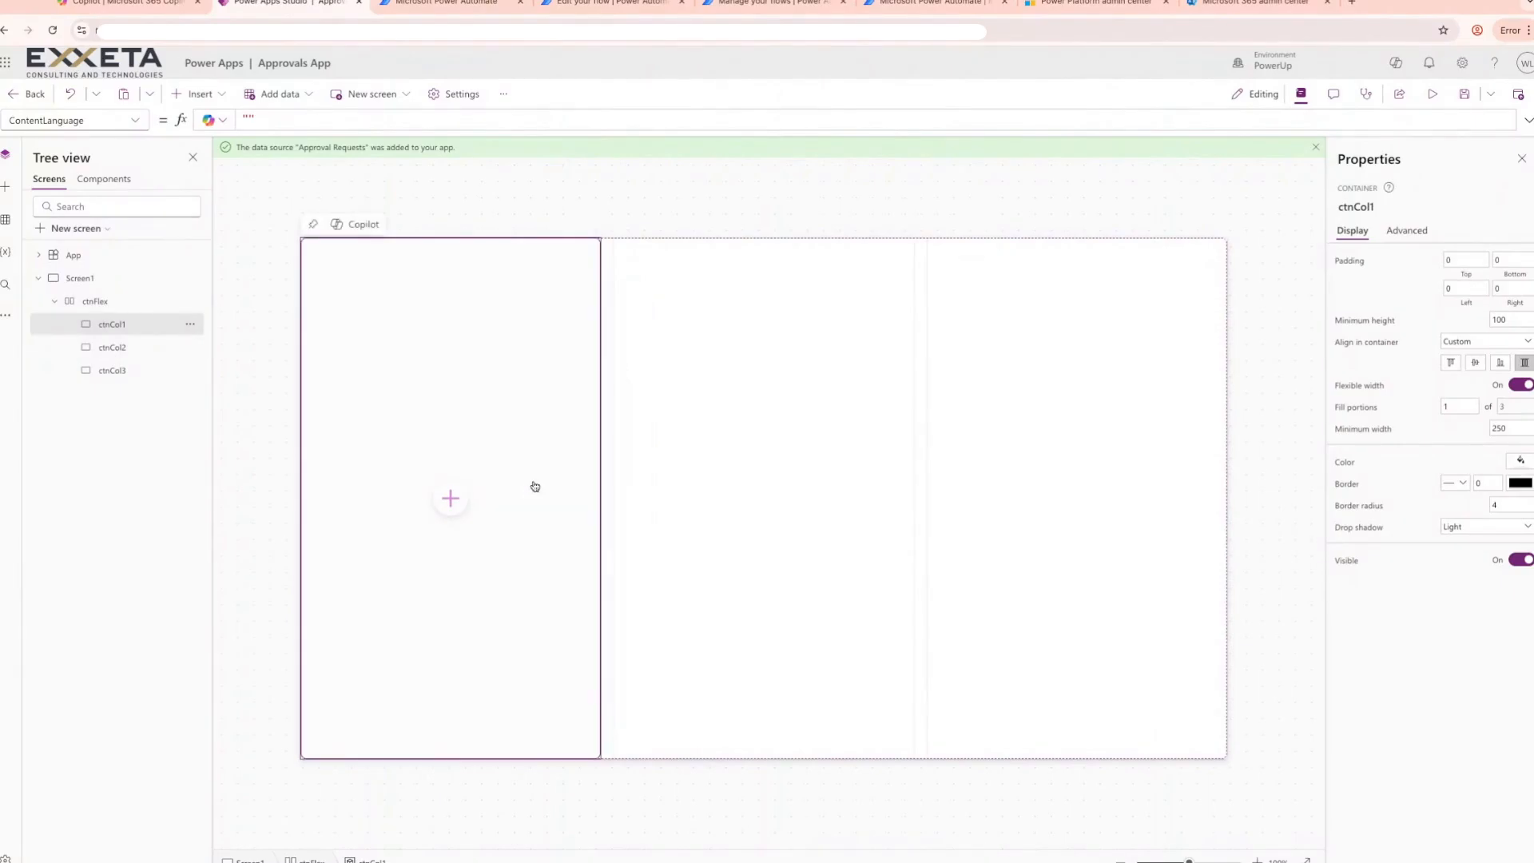
{"action": "type", "text": "approval"}
{"action": "left_click", "coordinate": [519, 470]}
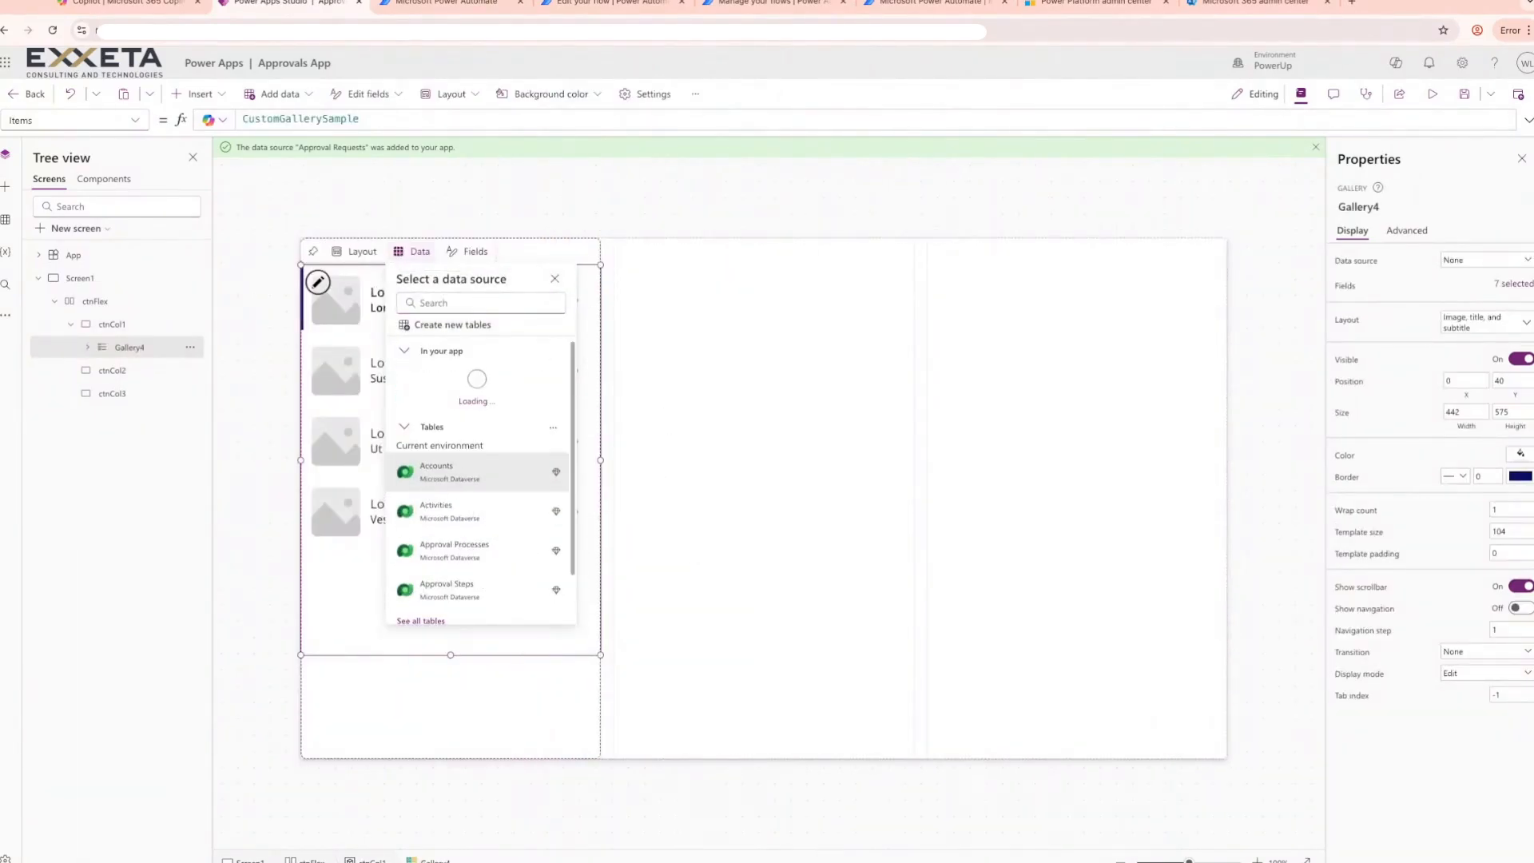
Move the gallery down to Y 110 in ctnCol1 and delete the image placeholder from its item template
{"action": "mouse_move", "coordinate": [596, 346]}
{"action": "left_mouse_down"}
{"action": "mouse_move", "coordinate": [596, 453]}
{"action": "mouse_move", "coordinate": [596, 344]}
{"action": "left_mouse_up"}
{"action": "left_click_drag", "start_coordinate": [402, 609], "coordinate": [400, 658]}
{"action": "left_click", "coordinate": [345, 349]}
{"action": "key", "text": "Delete"}
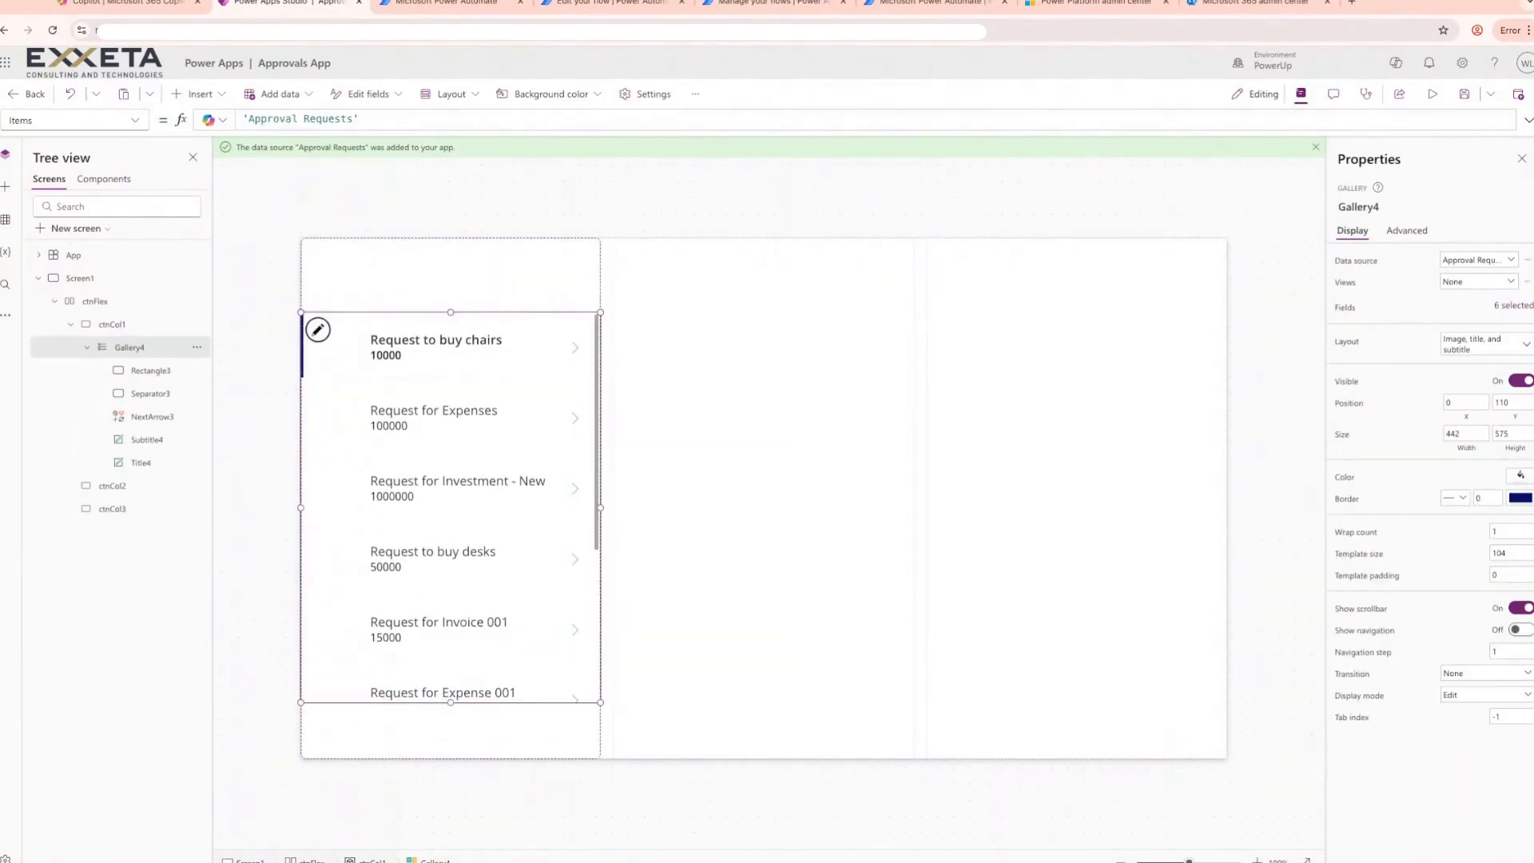
Insert an Add icon into the gallery's item template, beside the request title
{"action": "left_click", "coordinate": [6, 186]}
{"action": "left_click", "coordinate": [120, 183]}
{"action": "type", "text": "icon"}
{"action": "left_click", "coordinate": [318, 330]}
{"action": "left_click", "coordinate": [164, 317]}
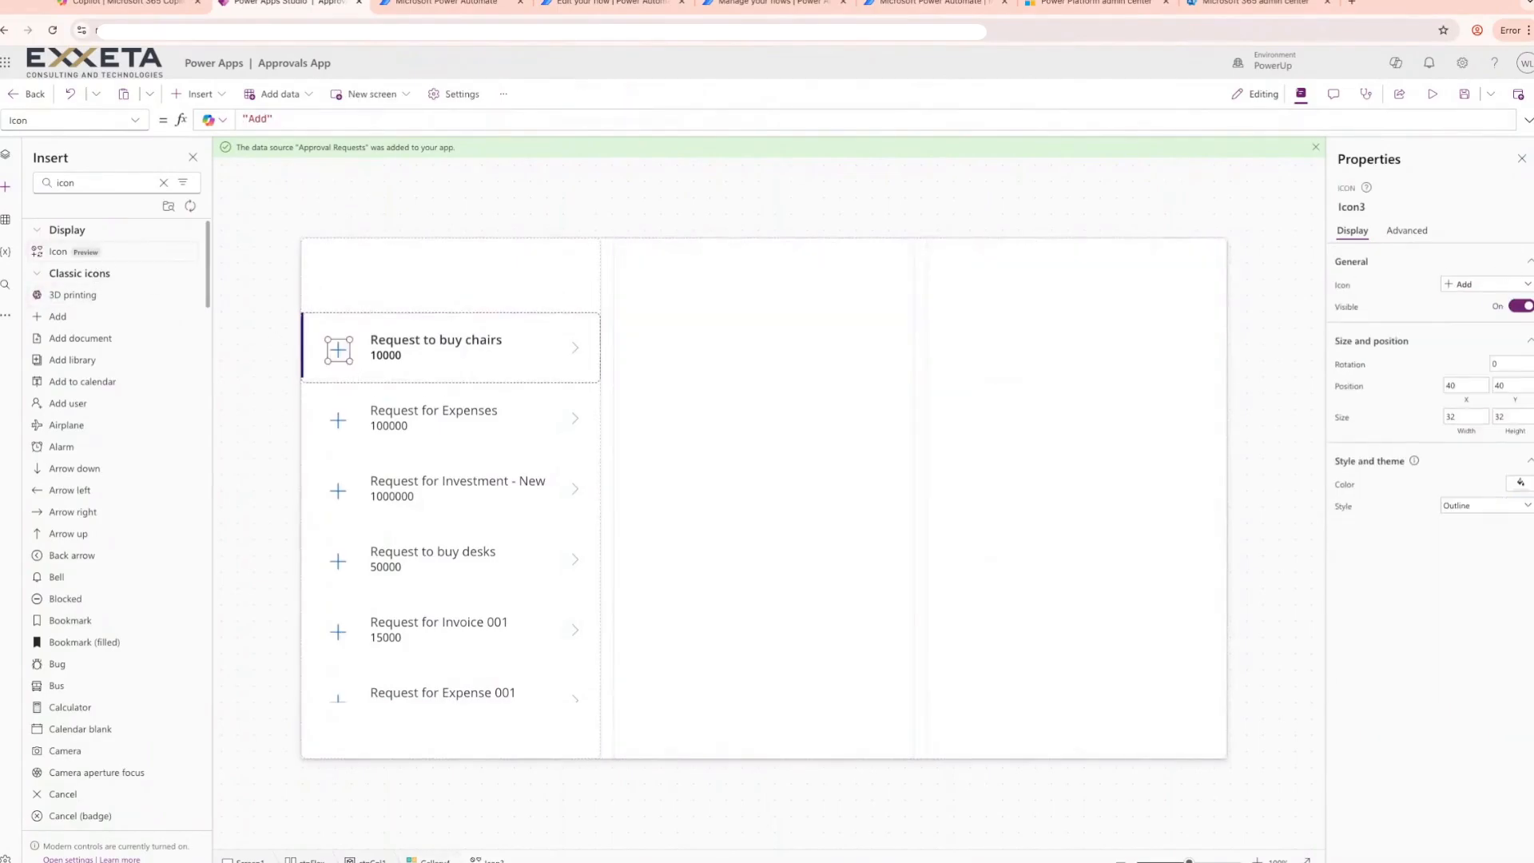
Change the gallery's template icon to Document and enlarge it
{"action": "left_click", "coordinate": [1487, 284]}
{"action": "scroll", "coordinate": [1478, 416], "scroll_direction": "down", "scroll_amount": 5}
{"action": "left_click", "coordinate": [1496, 547]}
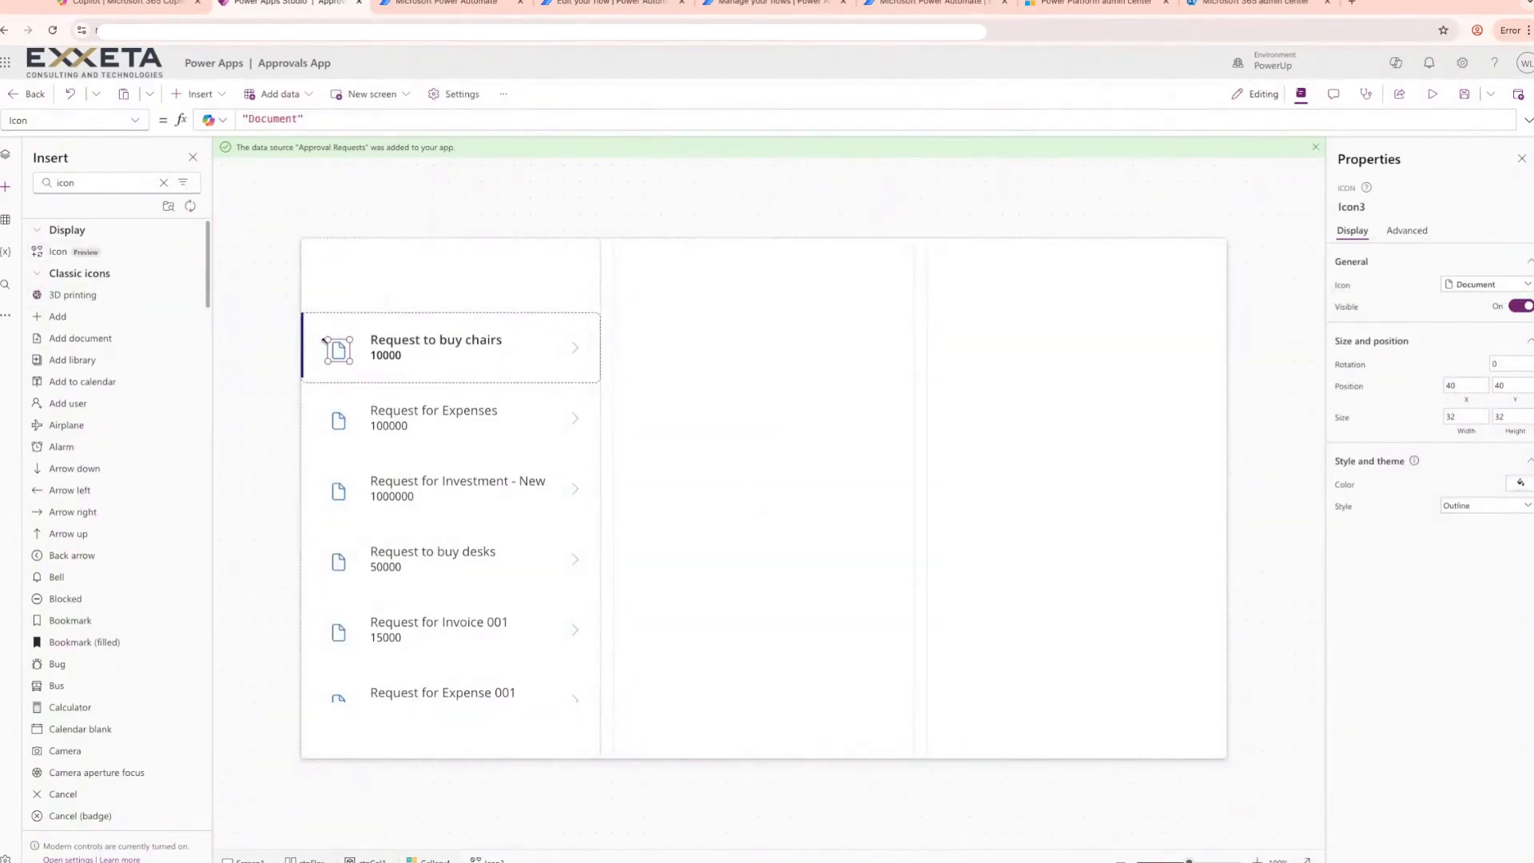
{"action": "left_click_drag", "start_coordinate": [326, 340], "coordinate": [318, 329]}
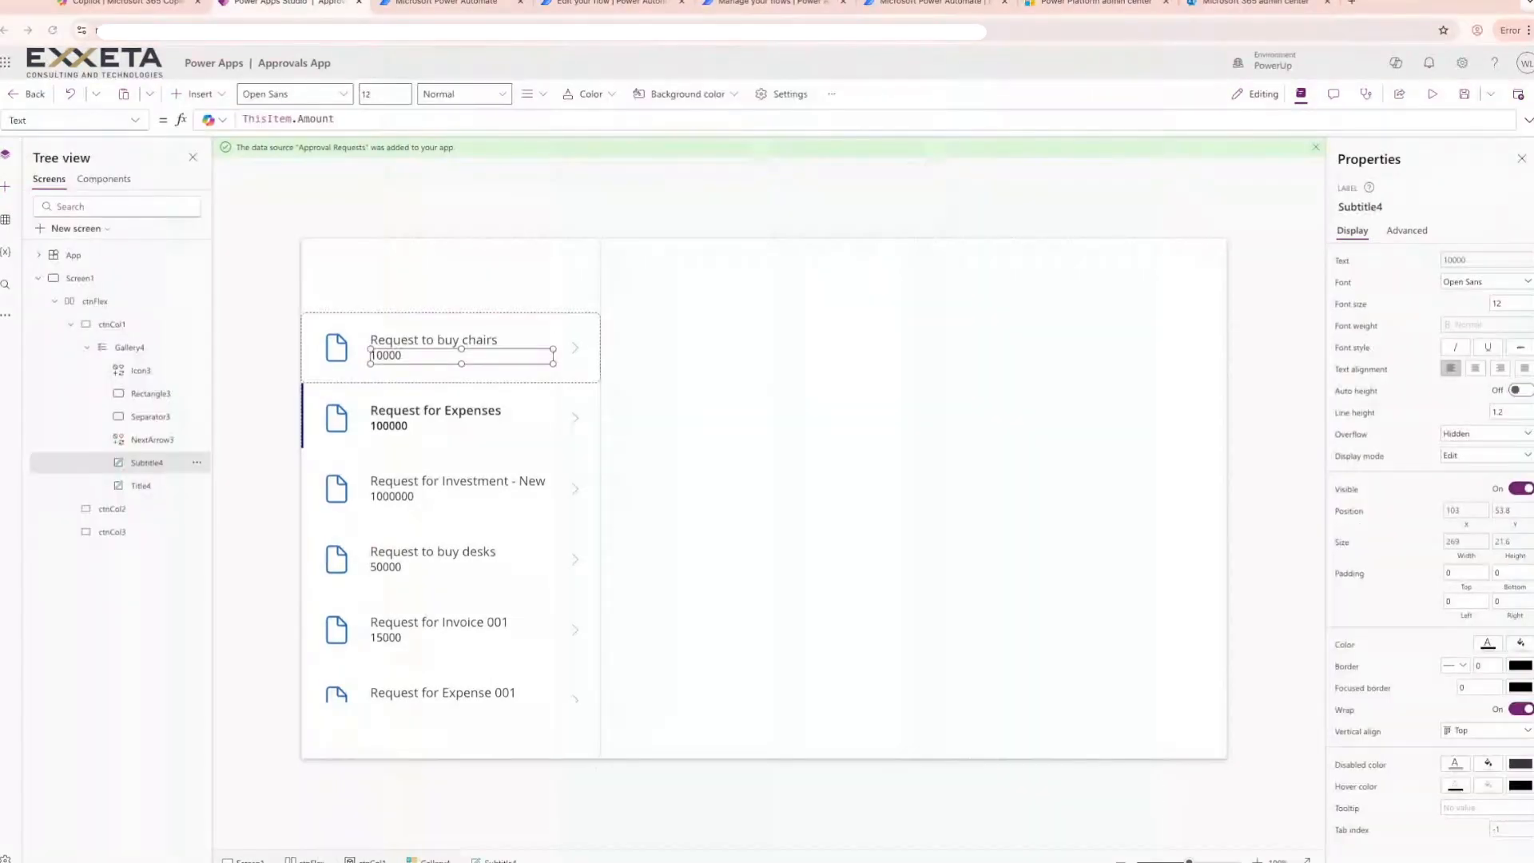
Bind the gallery's subtitle to the request's approval status field in place of Amount
{"action": "left_click", "coordinate": [592, 382]}
{"action": "left_click", "coordinate": [596, 380]}
{"action": "left_click", "coordinate": [1512, 306]}
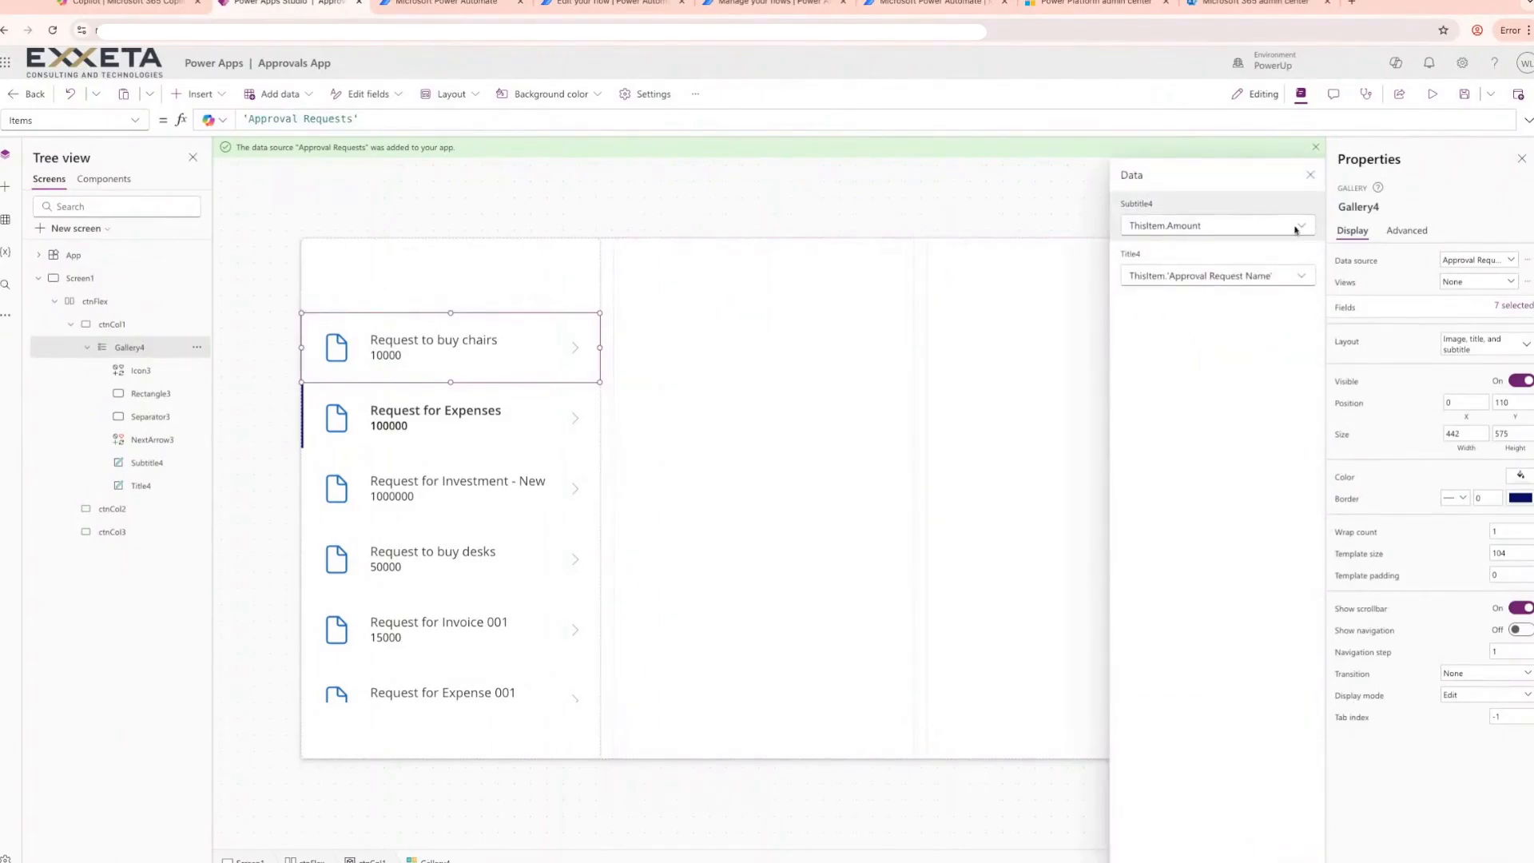
{"action": "left_click", "coordinate": [1296, 227]}
{"action": "left_click", "coordinate": [1233, 575]}
{"action": "left_click", "coordinate": [258, 387]}
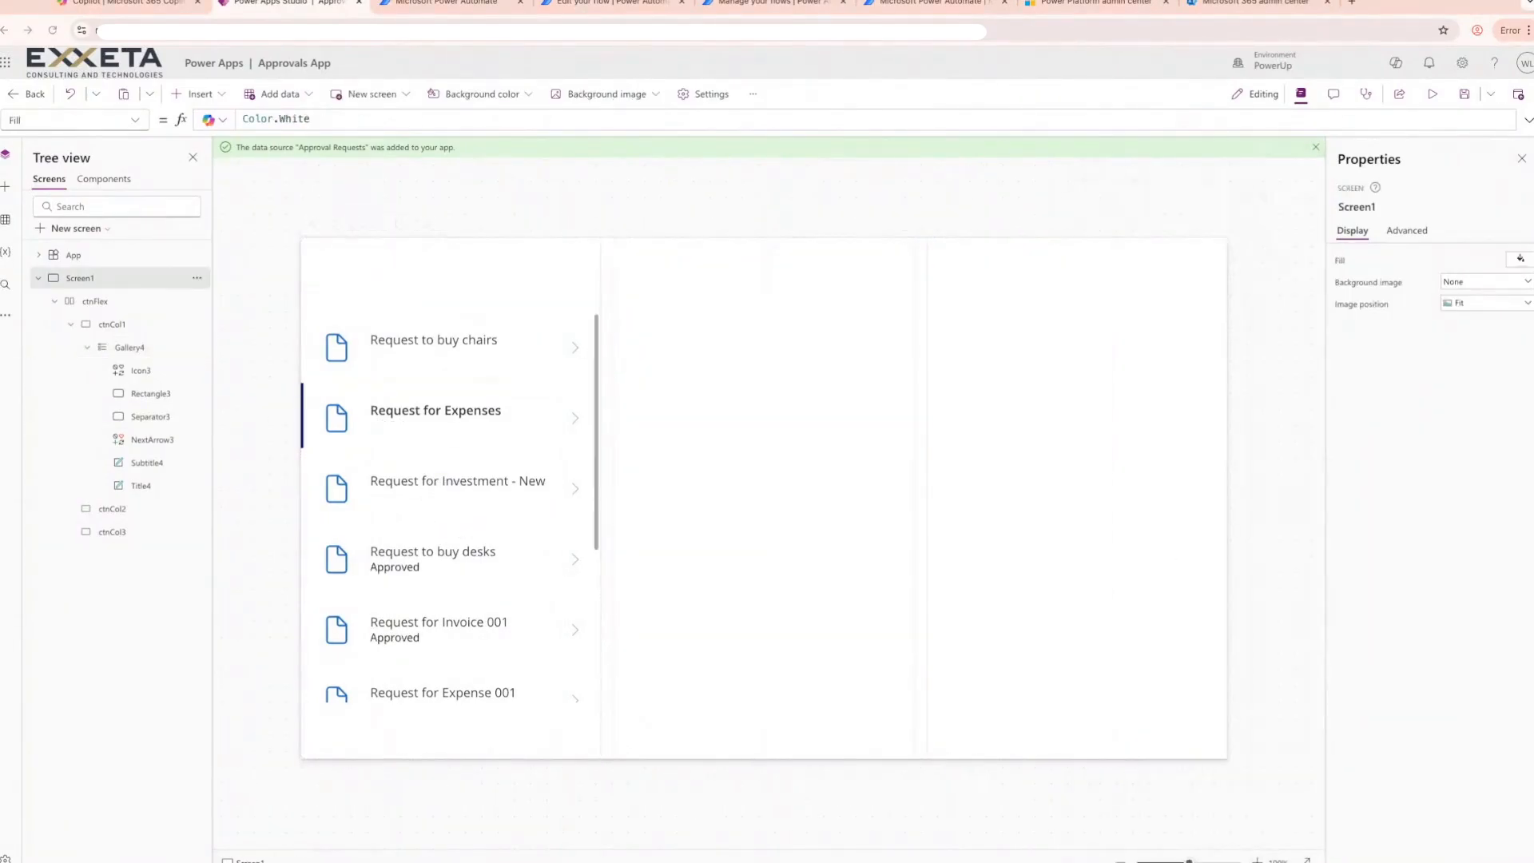
Add an "Approval Requests" text heading above the gallery in ctnCol1, with font size 36 and a box wide enough for the title
{"action": "left_click", "coordinate": [112, 325]}
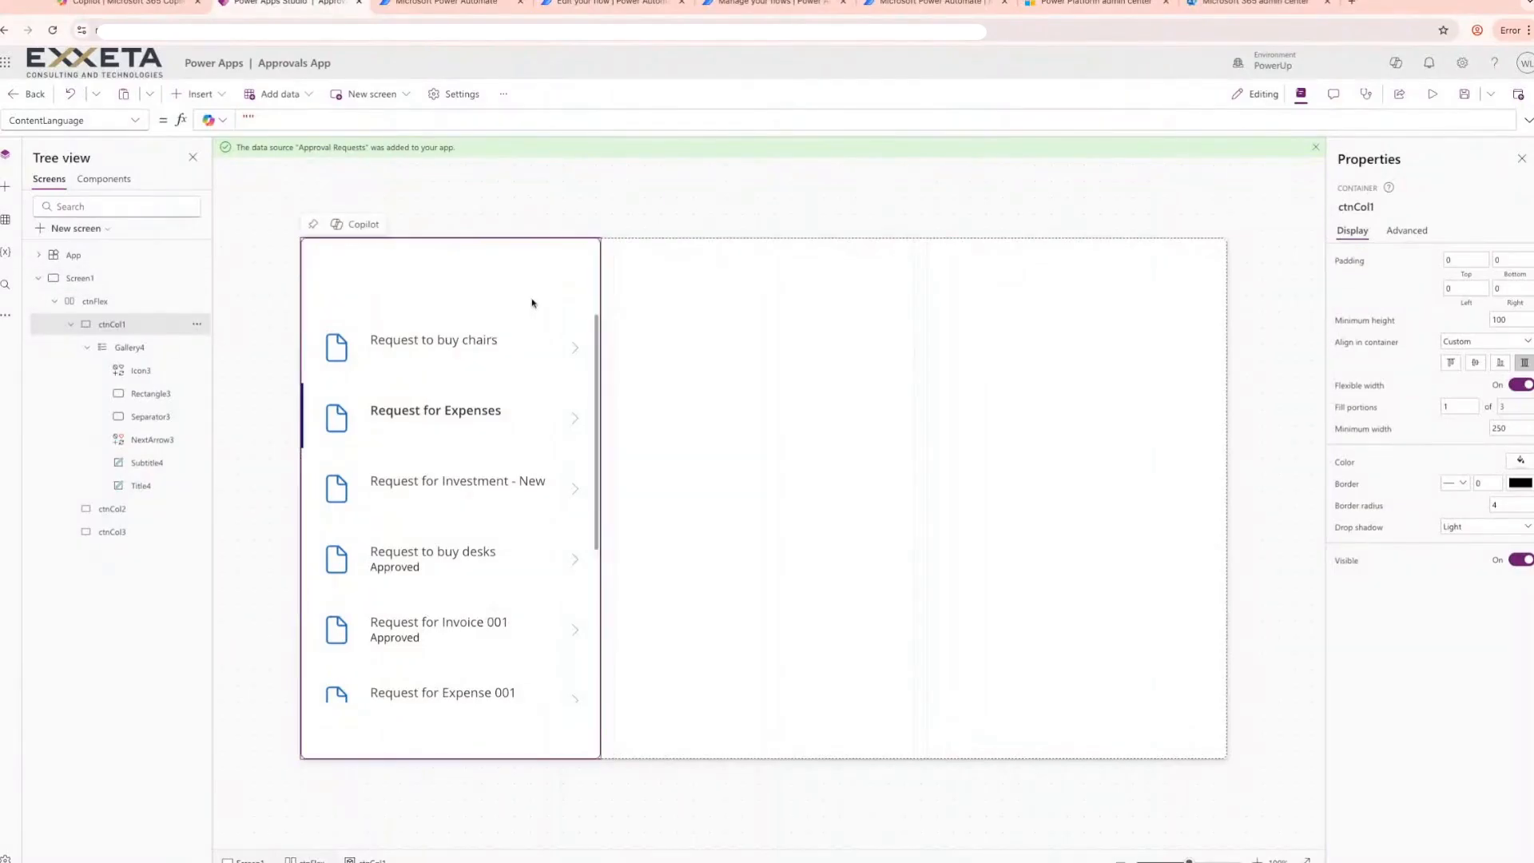
{"action": "left_click", "coordinate": [6, 186]}
{"action": "left_click", "coordinate": [59, 252]}
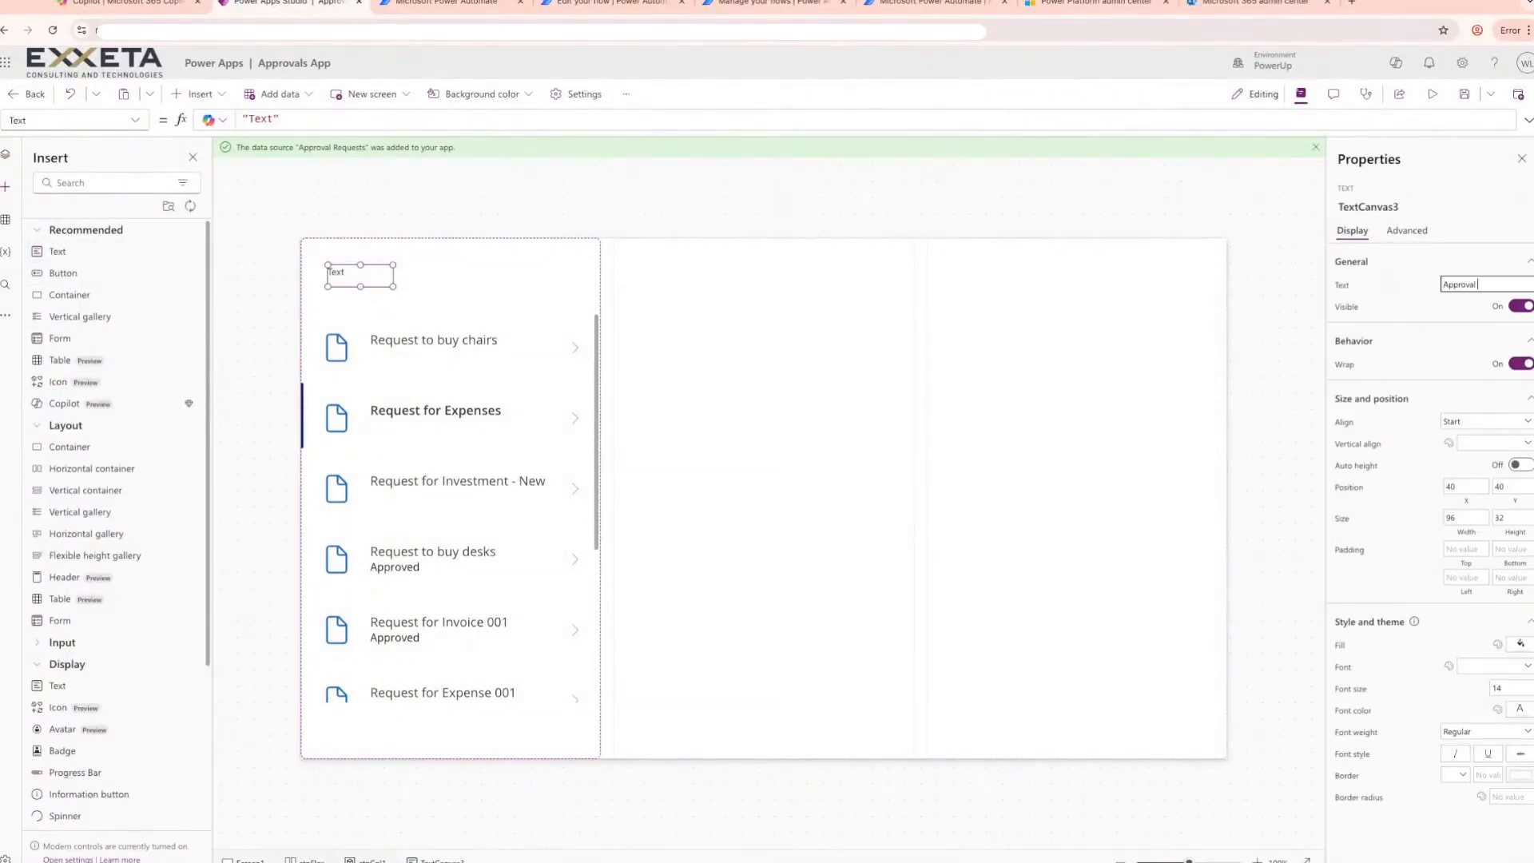
{"action": "left_click_drag", "start_coordinate": [1506, 689], "coordinate": [1406, 693]}
{"action": "type", "text": "36"}
{"action": "left_click", "coordinate": [399, 275]}
{"action": "left_click", "coordinate": [387, 275]}
{"action": "left_click_drag", "start_coordinate": [393, 286], "coordinate": [549, 300]}
Insert an edit form for Approval Requests in ctnCol2 and set its Item property to Gallery4.Selected
{"action": "left_click", "coordinate": [763, 496]}
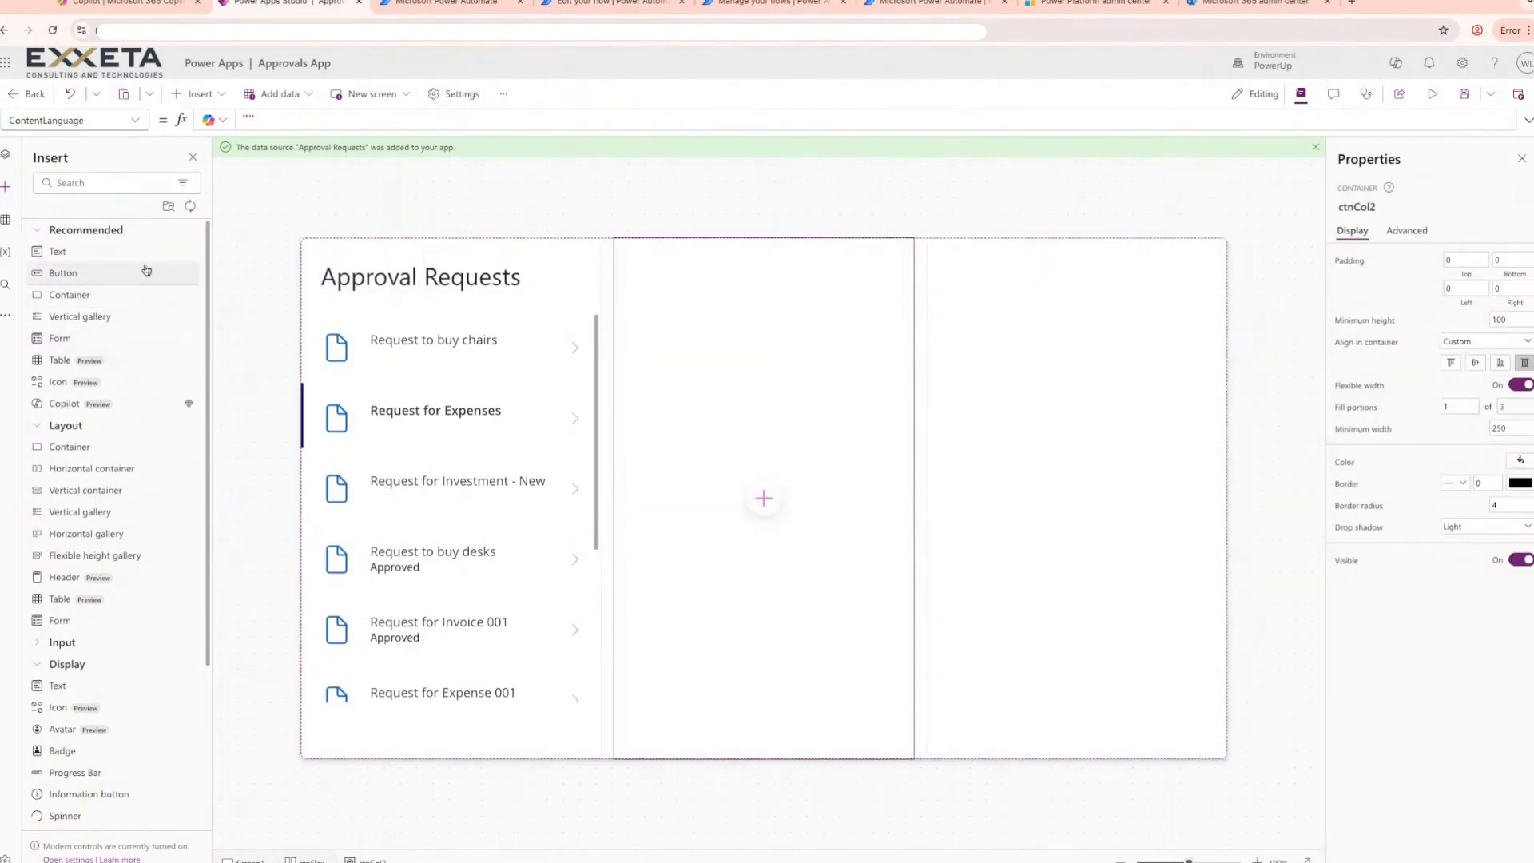
{"action": "left_click", "coordinate": [56, 620]}
{"action": "left_click", "coordinate": [703, 377]}
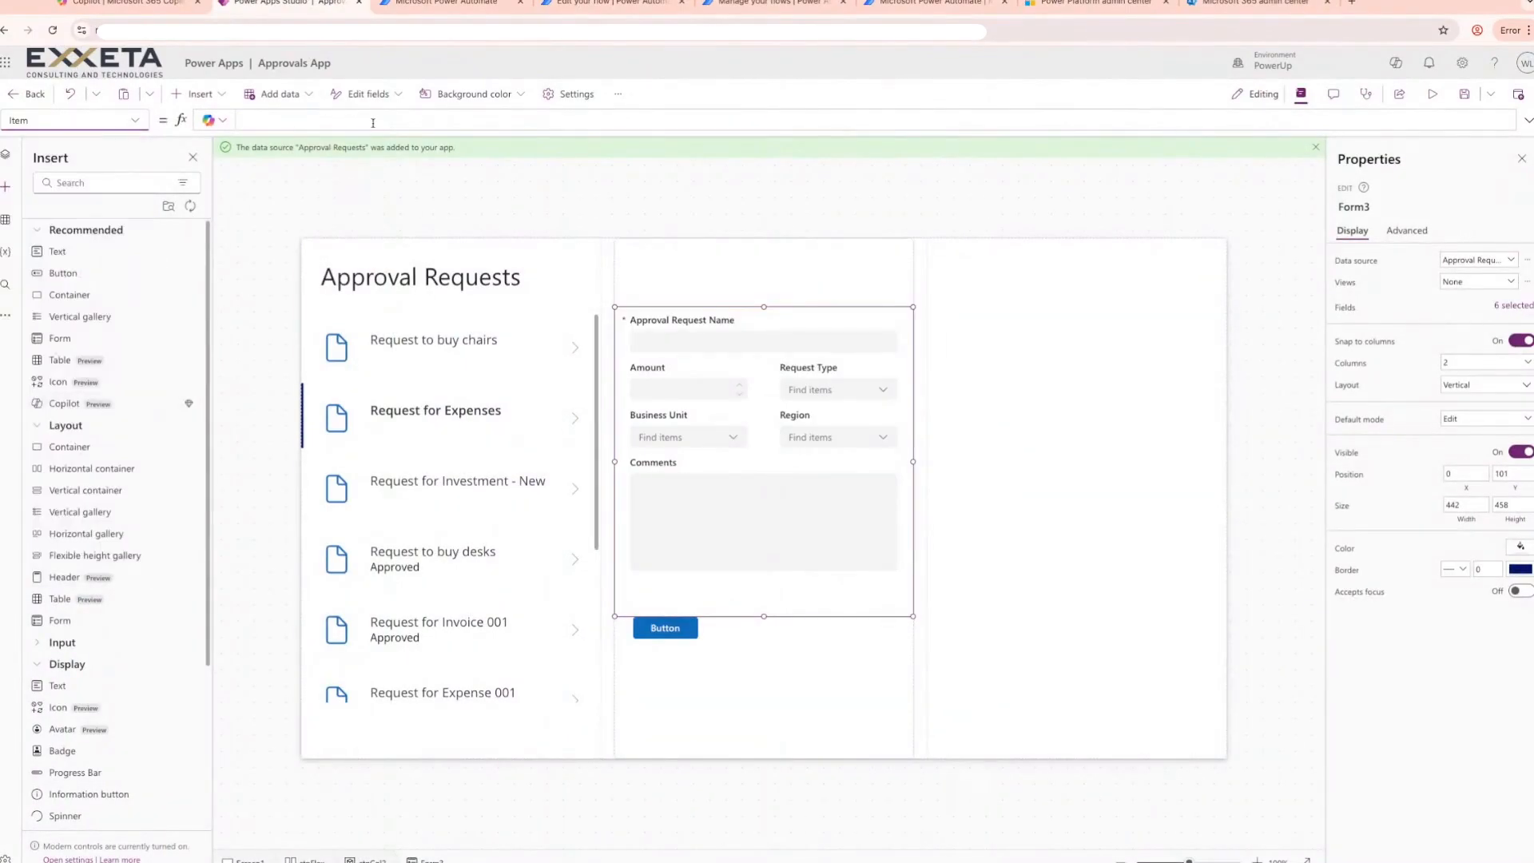
{"action": "type", "text": "Gallery4.Selected"}
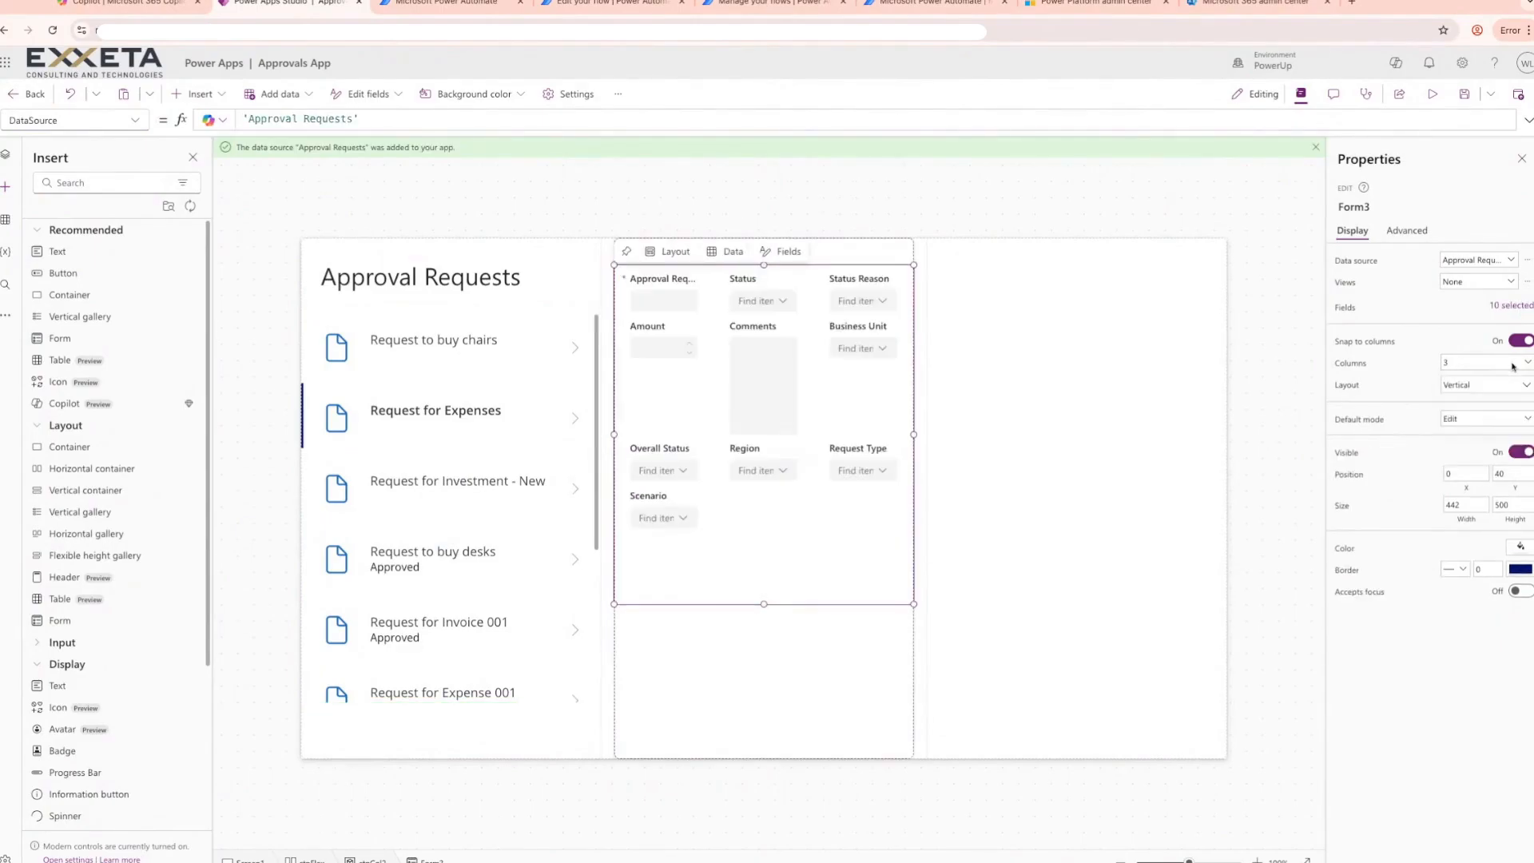
Set the form to 2 columns and remove its Status, Status Reason, Overall Status and Scenario fields
{"action": "left_click", "coordinate": [1515, 367]}
{"action": "left_click", "coordinate": [1482, 411]}
{"action": "left_click", "coordinate": [1517, 307]}
{"action": "left_click", "coordinate": [1312, 292]}
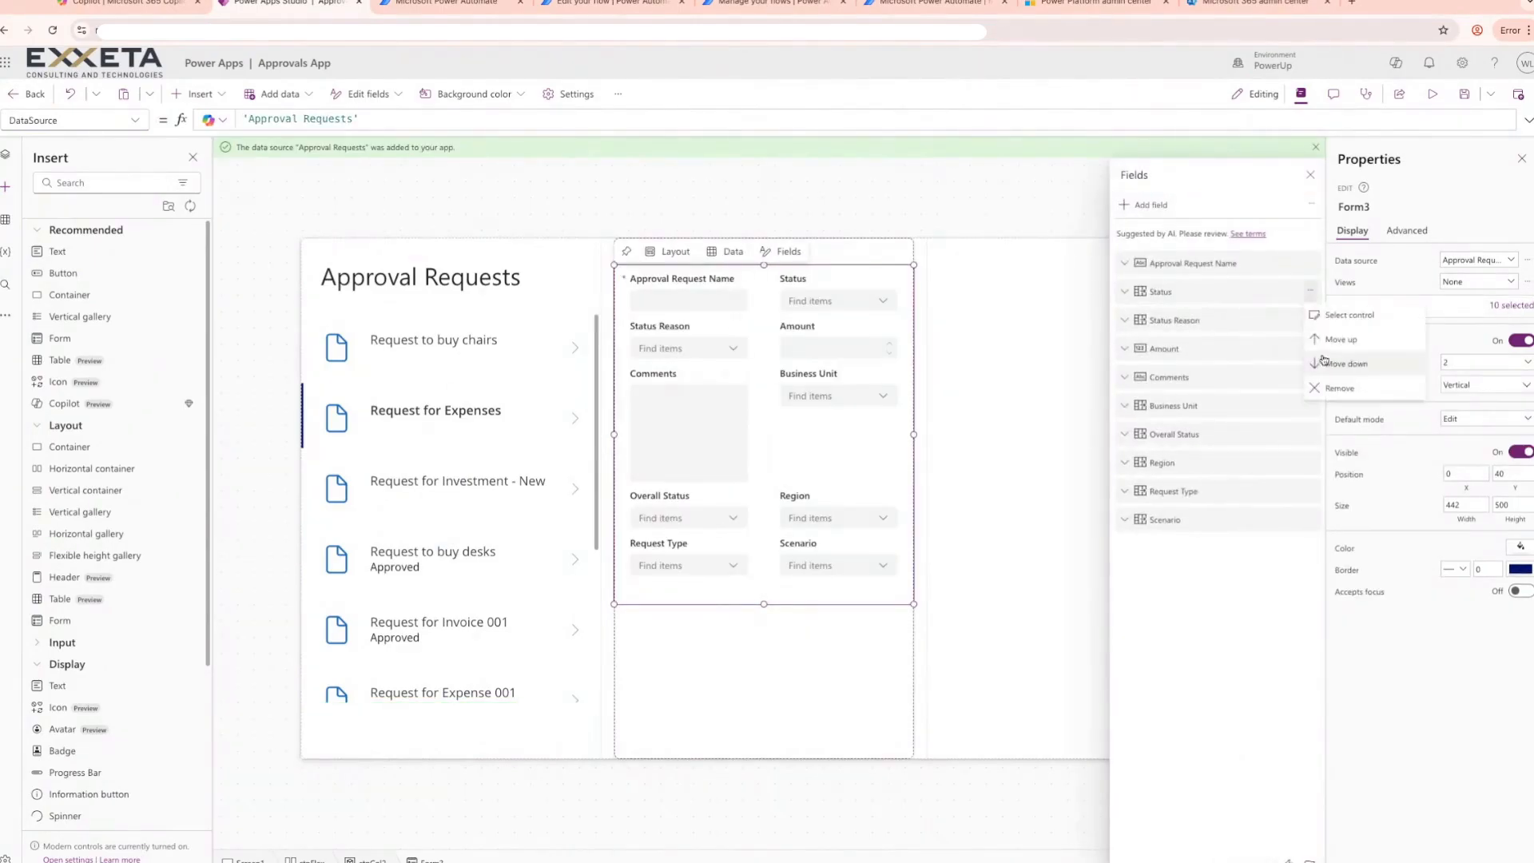
{"action": "left_click", "coordinate": [1319, 388]}
{"action": "left_click", "coordinate": [1312, 294]}
{"action": "left_click", "coordinate": [1314, 388]}
{"action": "left_click", "coordinate": [1314, 376]}
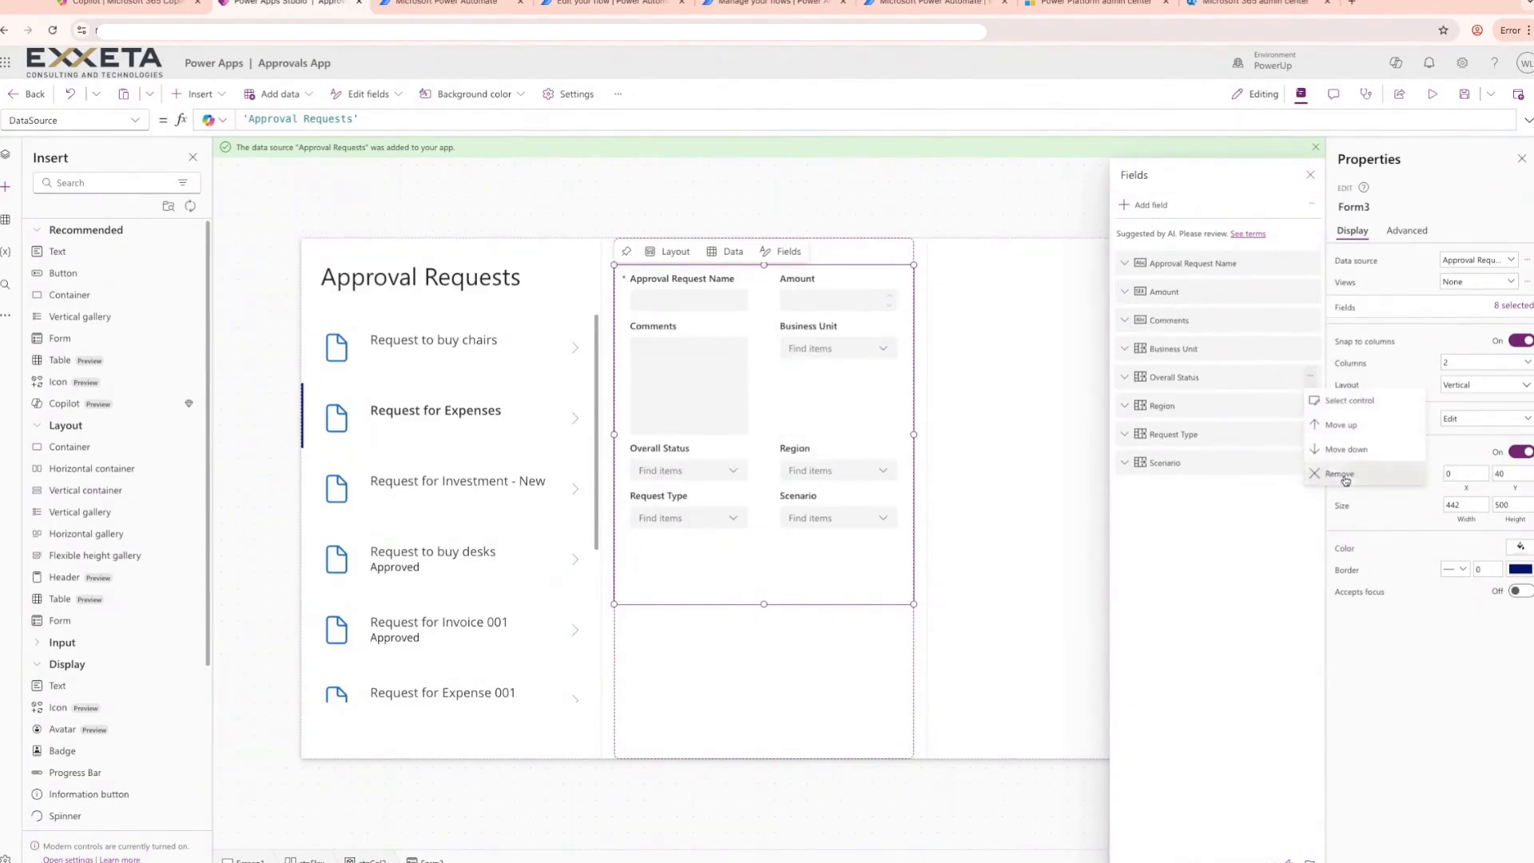
{"action": "left_click", "coordinate": [1346, 478]}
{"action": "left_click", "coordinate": [1303, 434]}
{"action": "left_click", "coordinate": [1312, 434]}
{"action": "left_click", "coordinate": [1342, 534]}
Order the form fields with Request Type after Amount and Comments last, and widen the Approval Request Name and Comments cards to full width
{"action": "left_click_drag", "start_coordinate": [1207, 405], "coordinate": [1215, 318]}
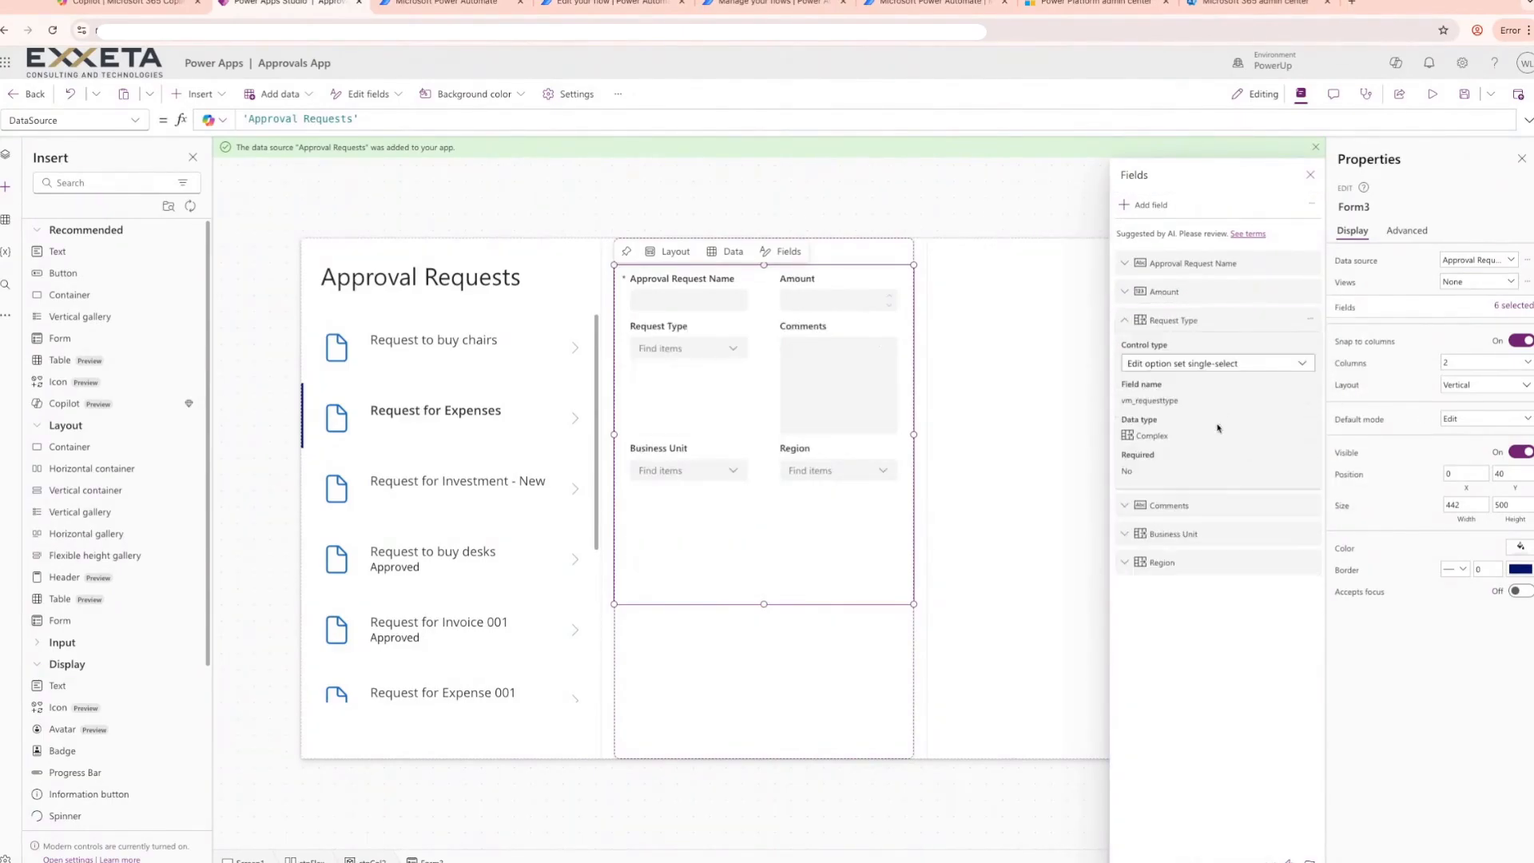
{"action": "left_click_drag", "start_coordinate": [1219, 507], "coordinate": [1220, 579]}
{"action": "left_click", "coordinate": [719, 289]}
{"action": "left_click_drag", "start_coordinate": [763, 288], "coordinate": [911, 288]}
{"action": "left_click", "coordinate": [717, 456]}
{"action": "left_click_drag", "start_coordinate": [764, 469], "coordinate": [911, 468]}
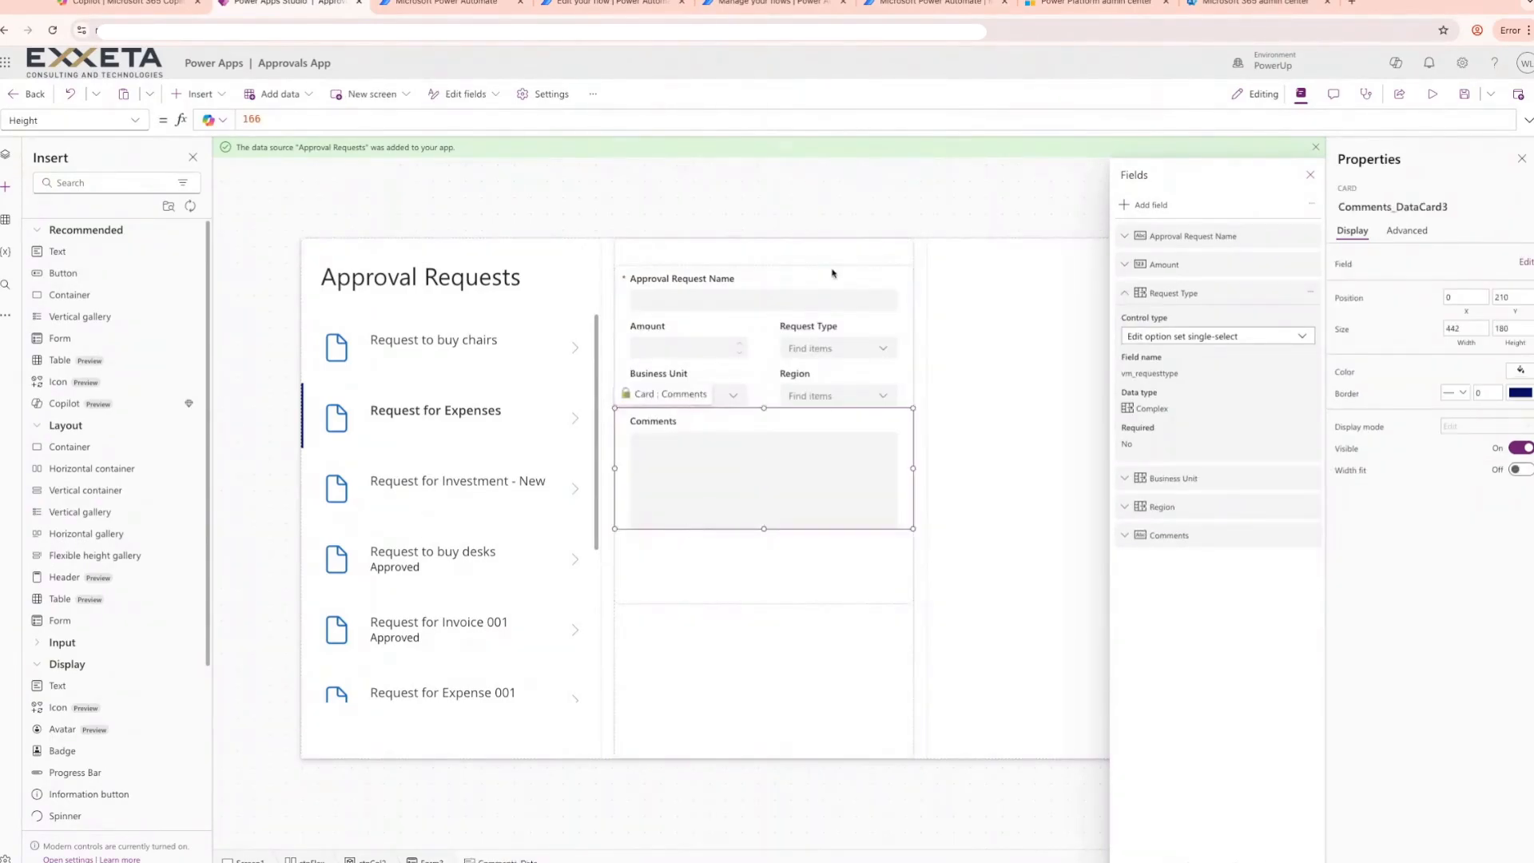
Reposition and resize the form in ctnCol2 to Y 101 and height 458
{"action": "left_click", "coordinate": [832, 252]}
{"action": "left_click", "coordinate": [839, 579]}
{"action": "left_click_drag", "start_coordinate": [839, 604], "coordinate": [763, 616]}
Insert a button in ctnCol2 and place it just below the form at X 28, Y 559
{"action": "left_click", "coordinate": [643, 625]}
{"action": "left_click", "coordinate": [63, 272]}
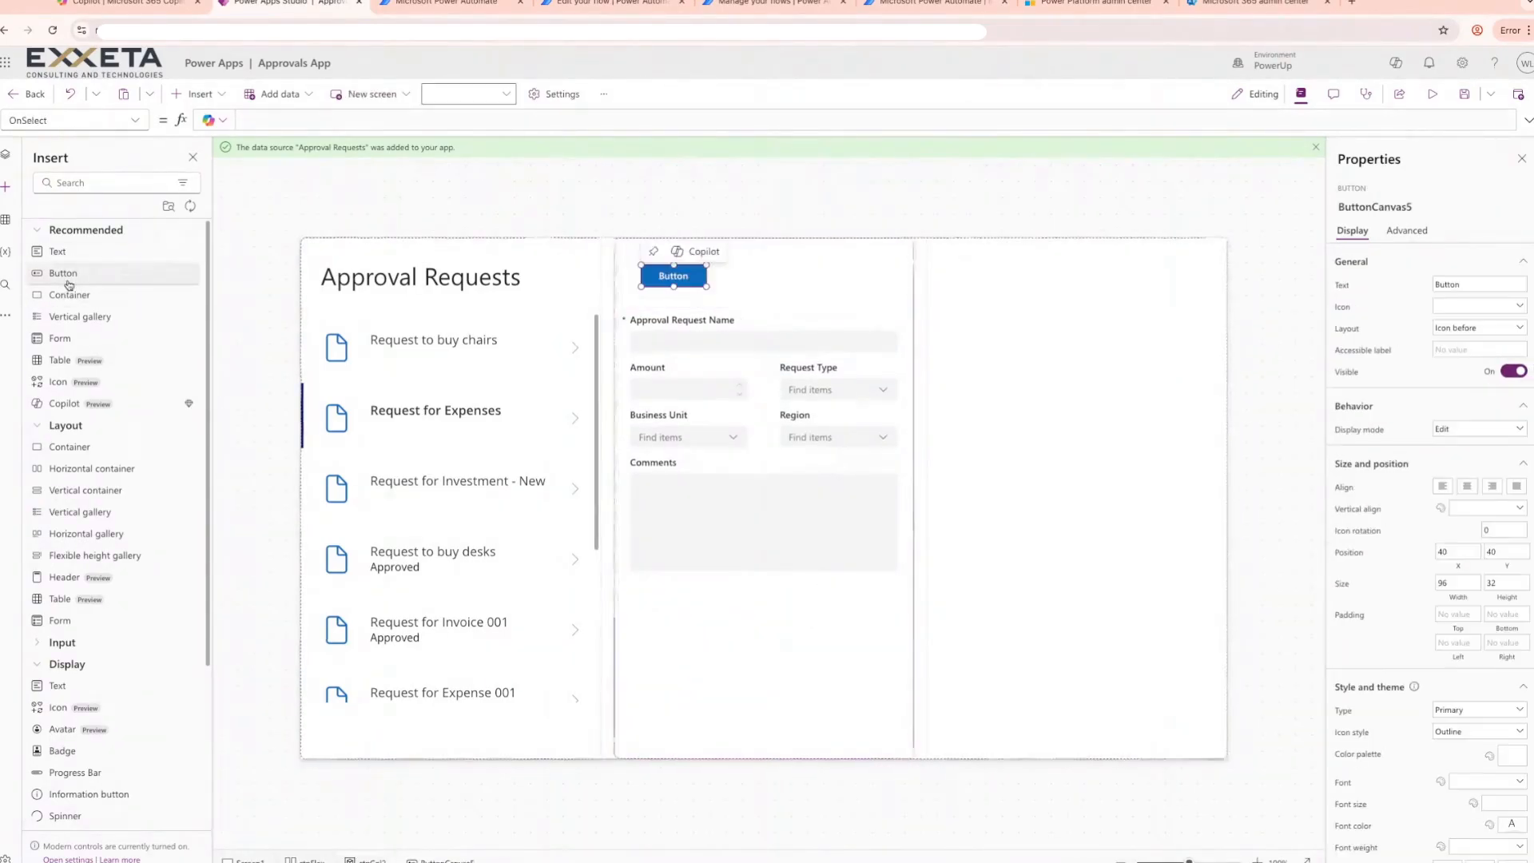
{"action": "left_click_drag", "start_coordinate": [670, 329], "coordinate": [665, 627]}
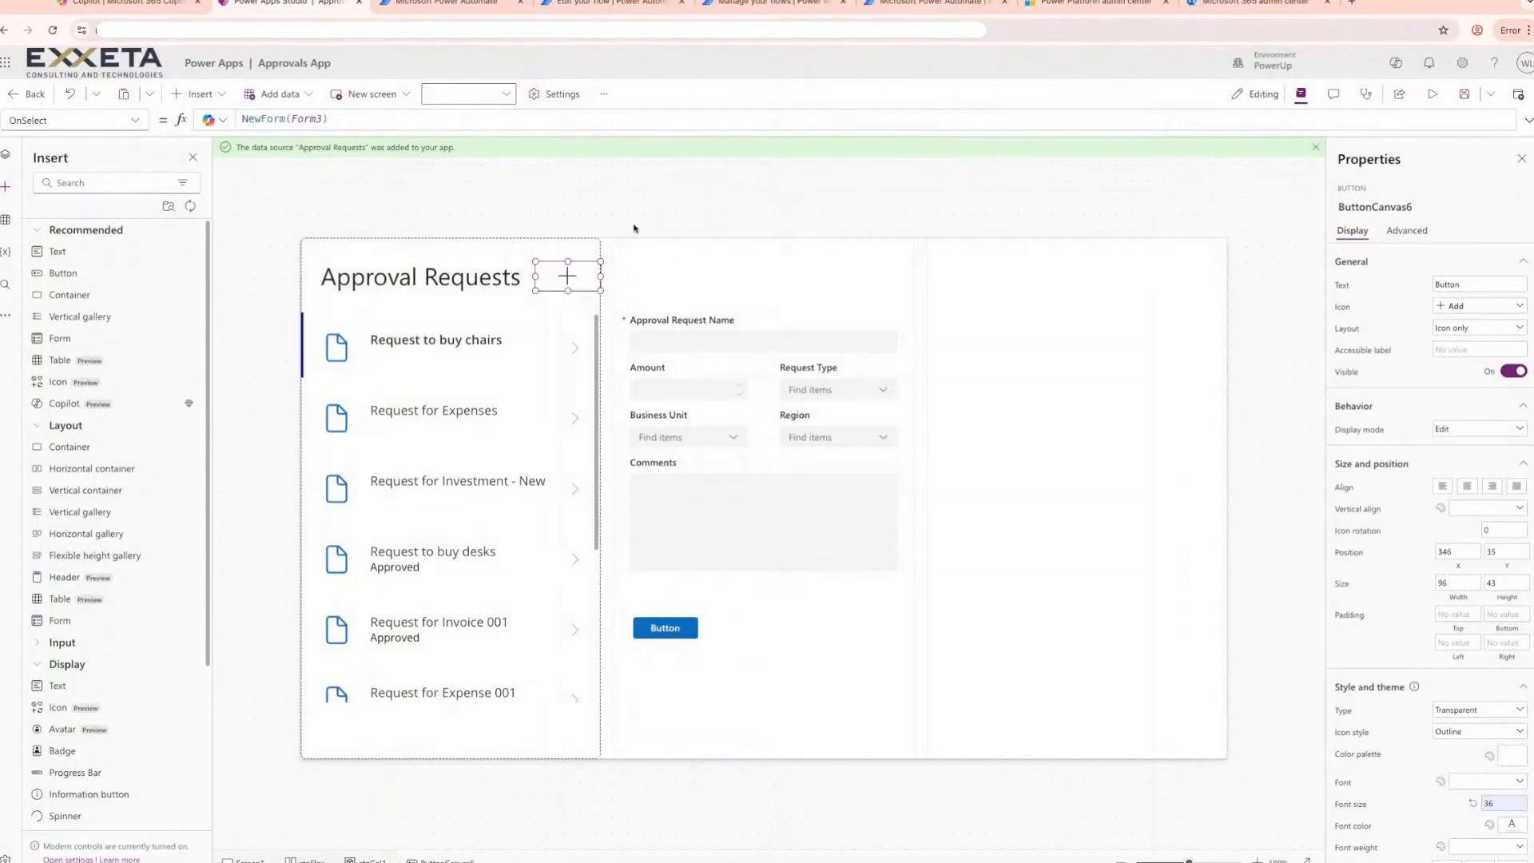
Set the form's DefaultMode property to FormMode.Edit
{"action": "left_click", "coordinate": [634, 228]}
{"action": "left_click", "coordinate": [778, 590]}
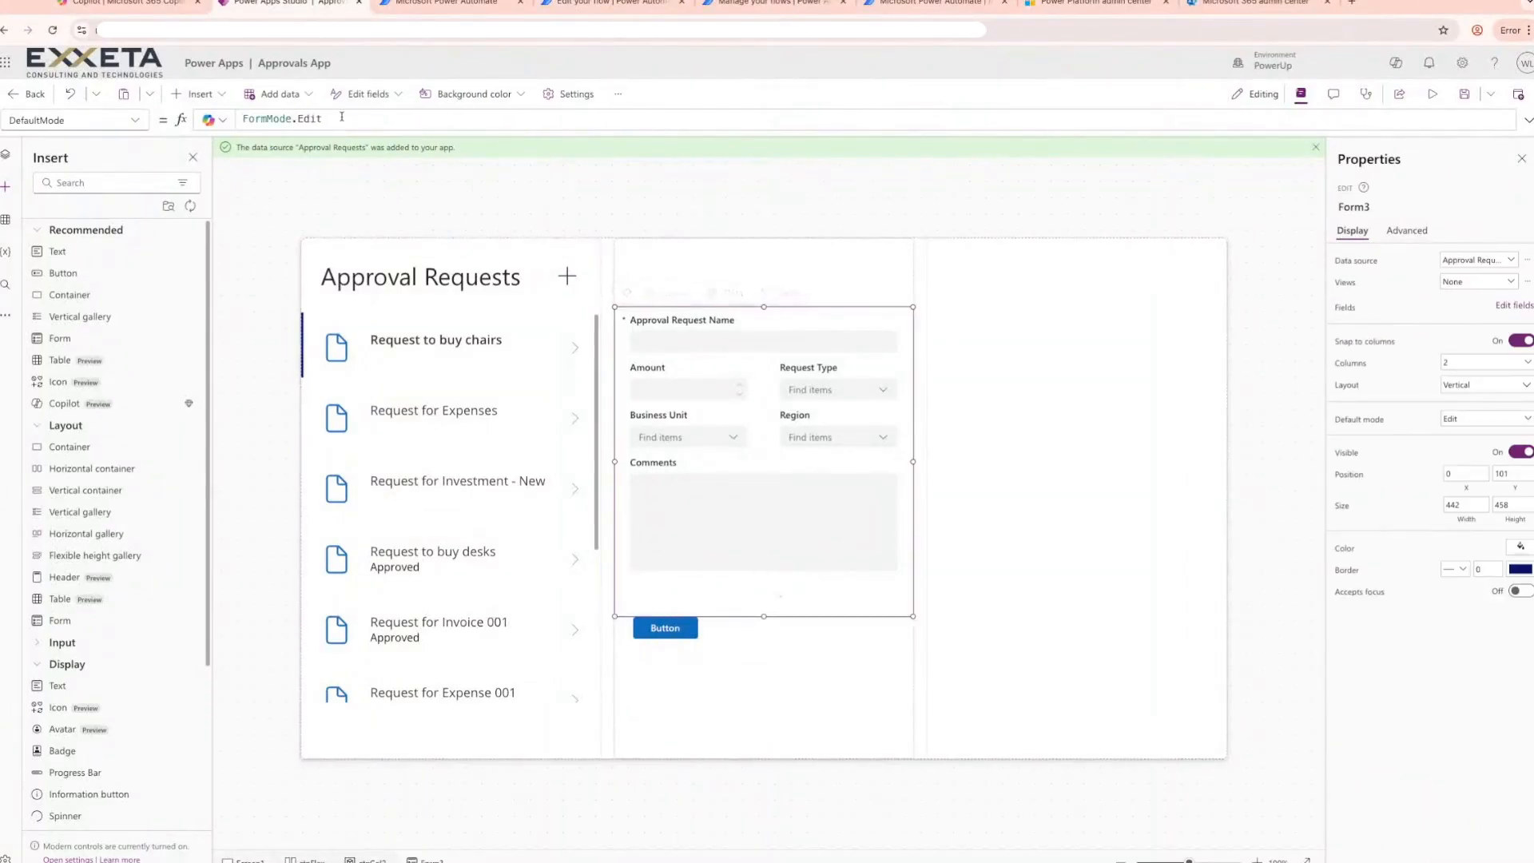
{"action": "left_click", "coordinate": [355, 116]}
{"action": "type", "text": "FormMode."}
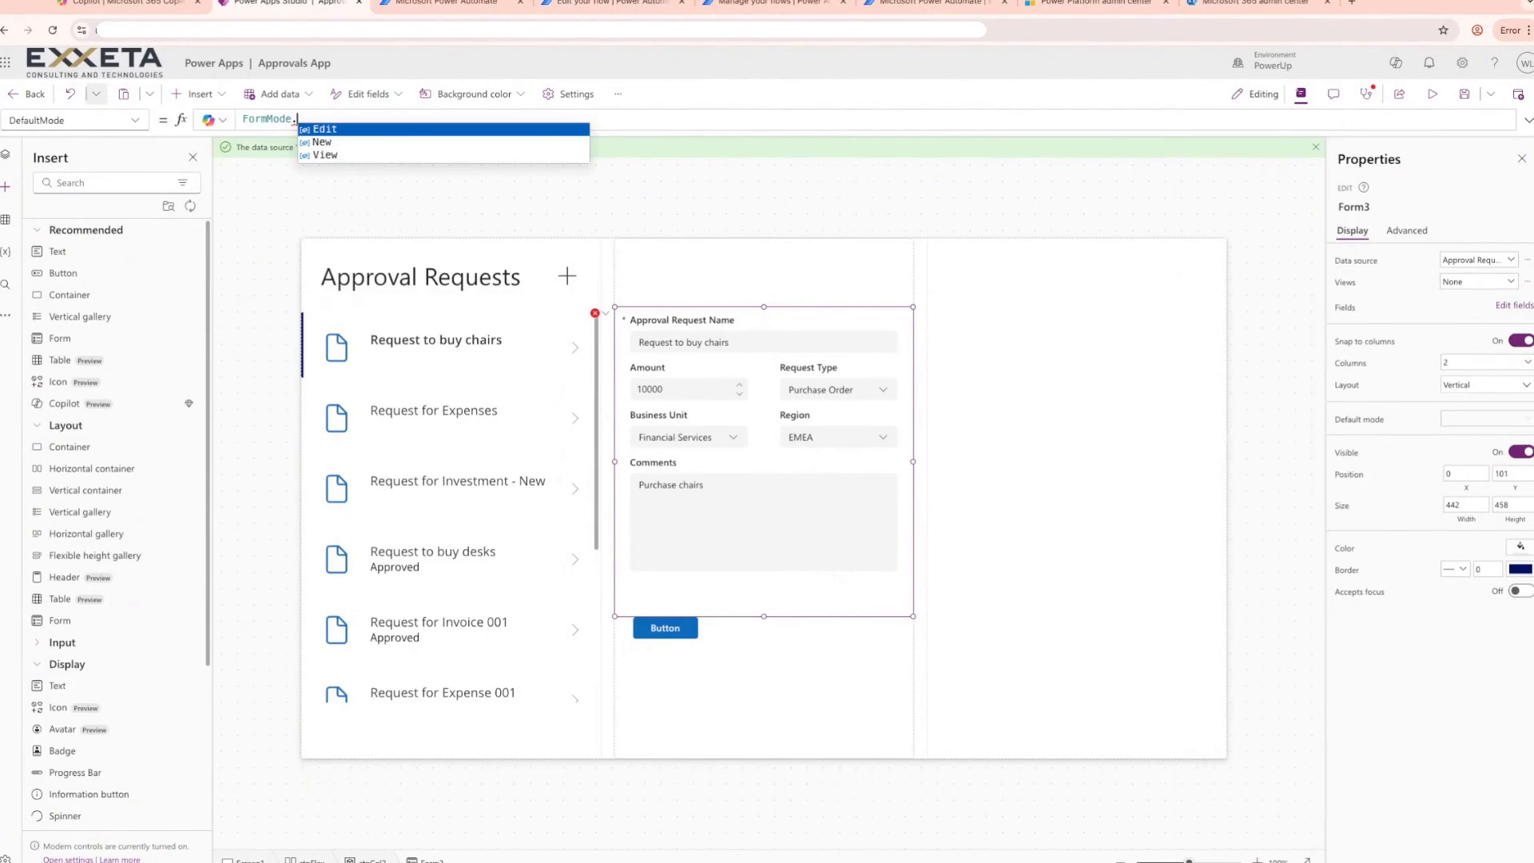
{"action": "key", "text": "super+Tab"}
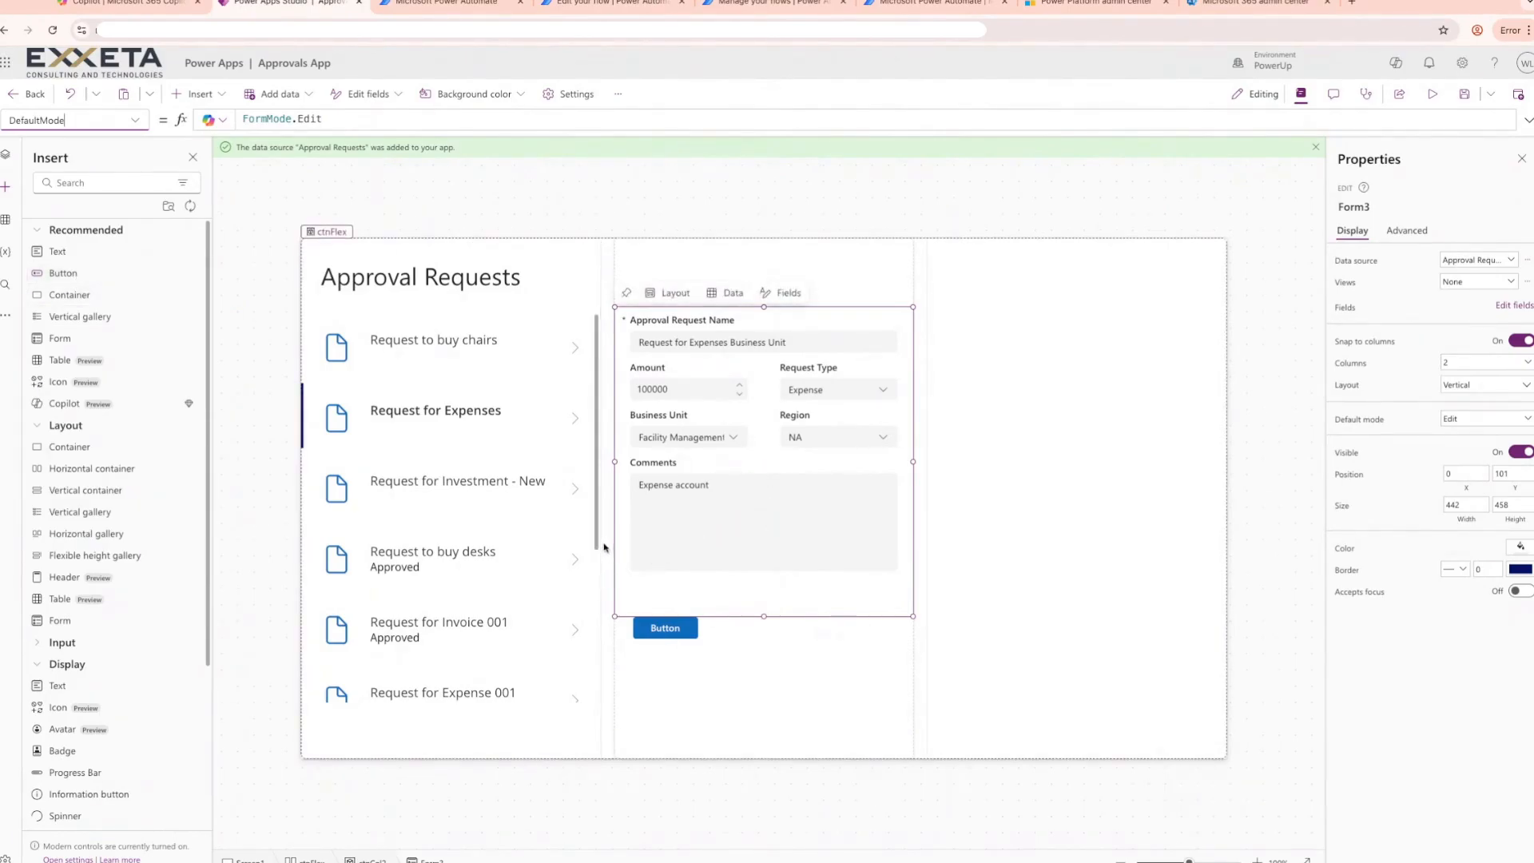
Set the OnSelect formula of the gallery's next arrow to Select(Parent); EditForm(Form3)
{"action": "left_click", "coordinate": [577, 348]}
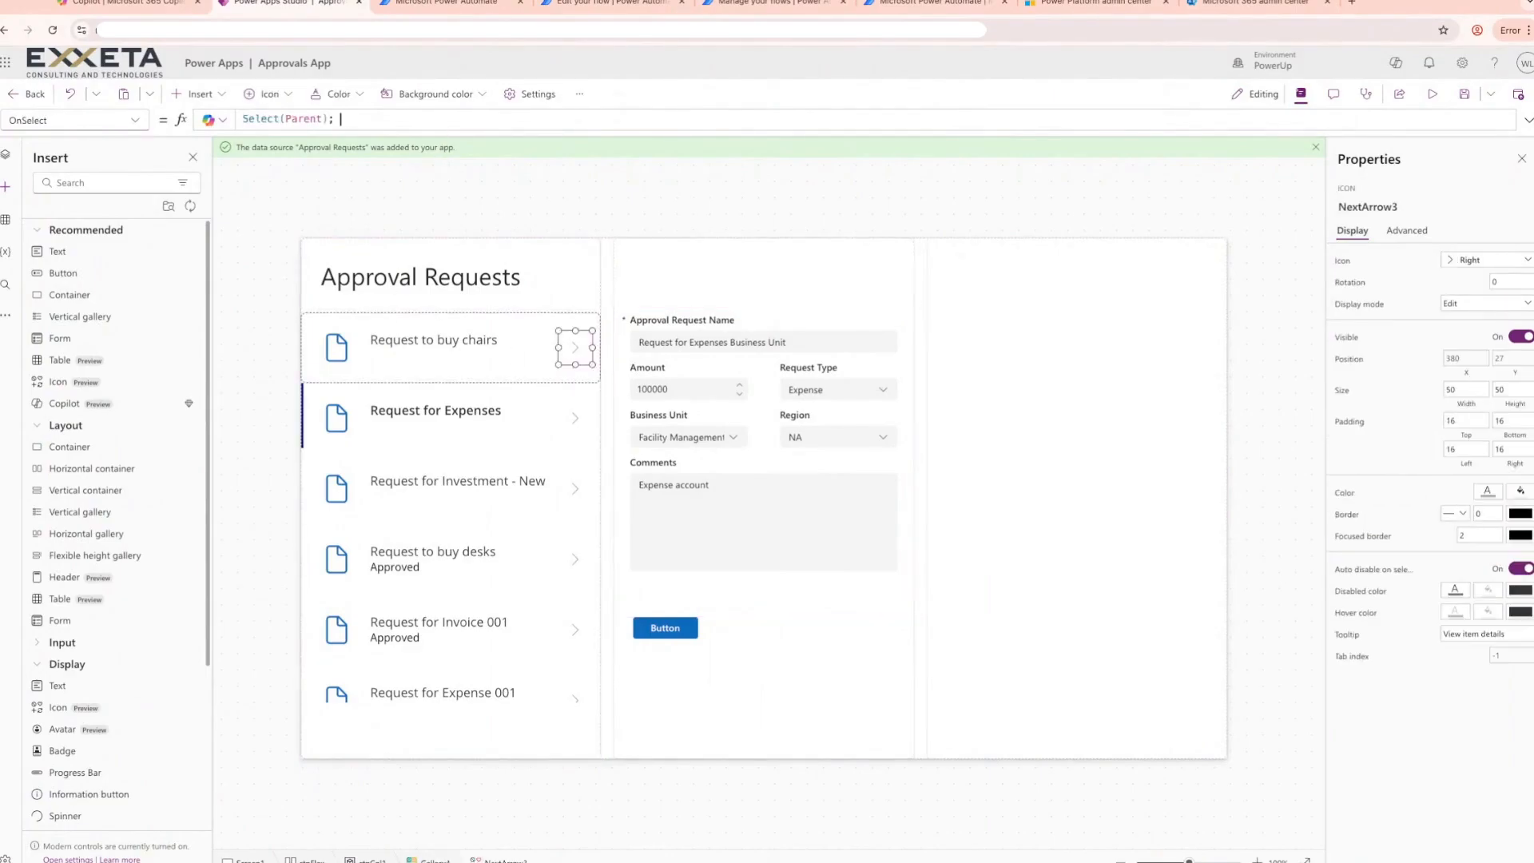
{"action": "type", "text": "EditForm(Form3)"}
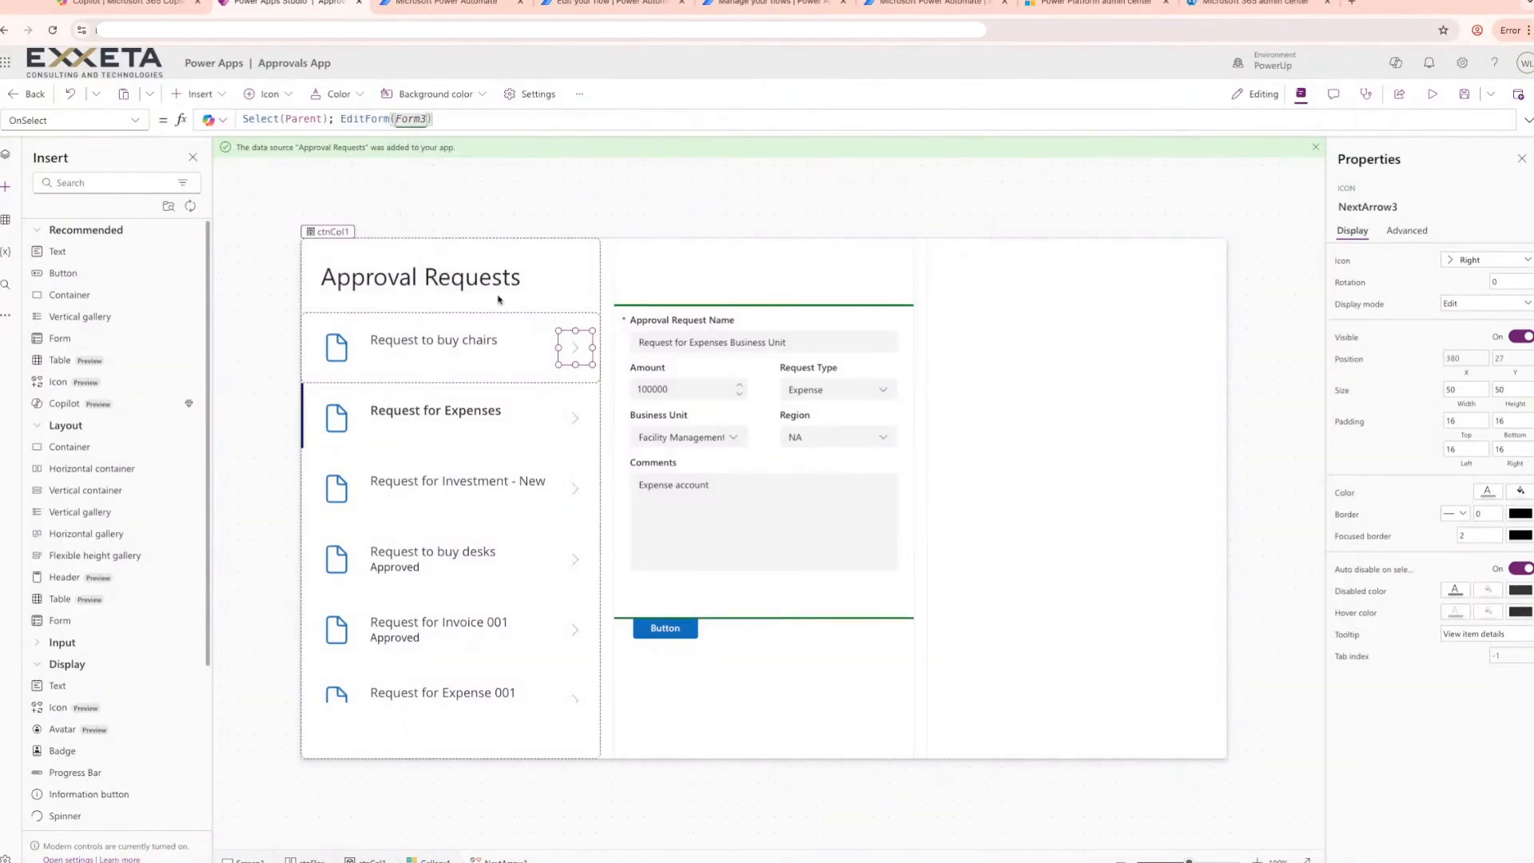
Insert a transparent, icon-only button with the Add icon and font size 36 in ctnCol1, placed beside the Approval Requests heading
{"action": "left_click", "coordinate": [63, 272]}
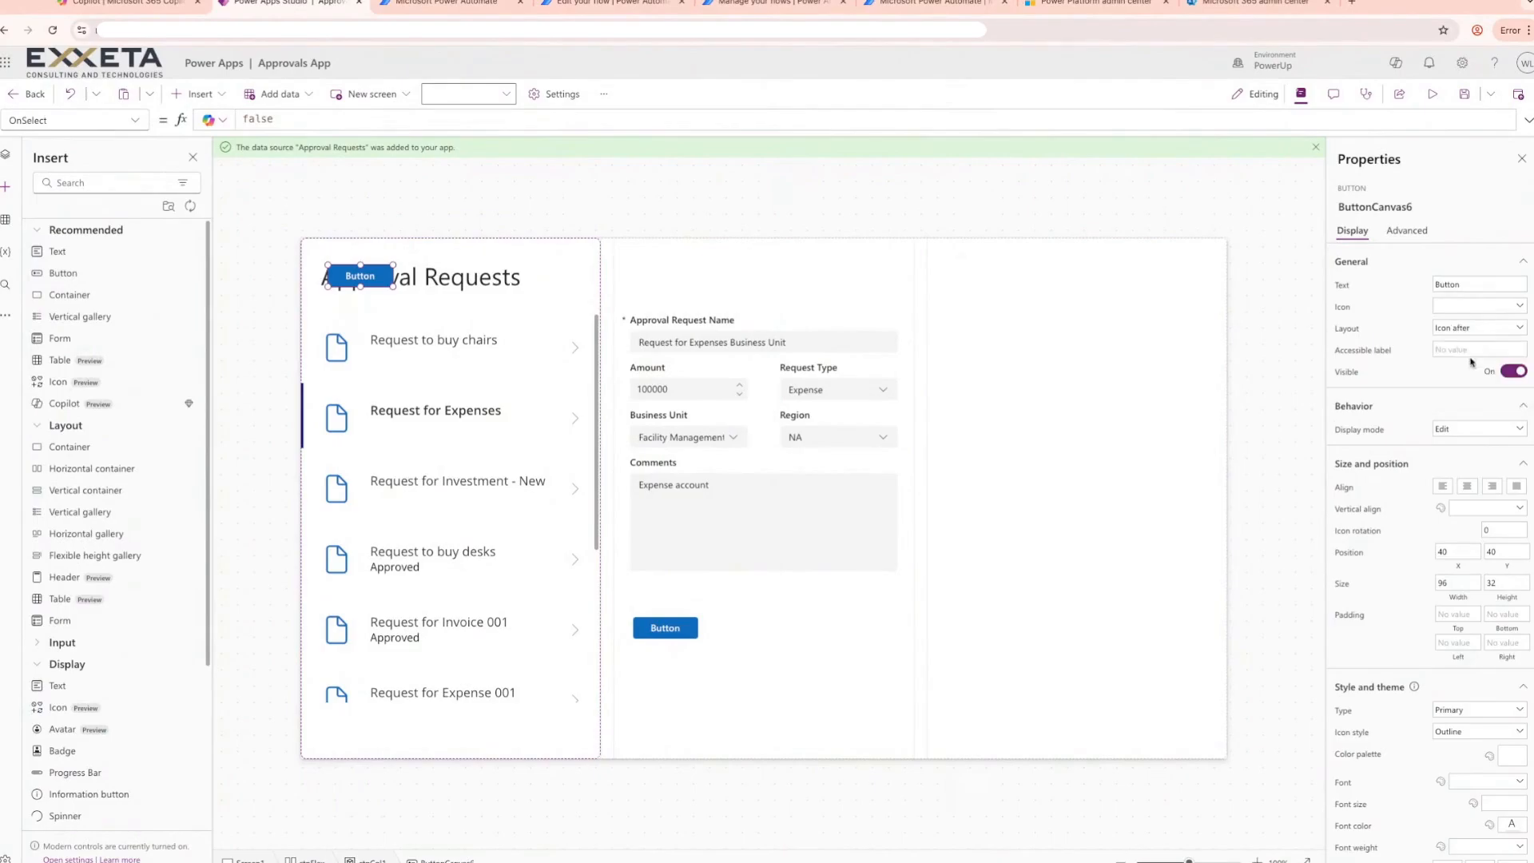
{"action": "left_click", "coordinate": [1474, 328]}
{"action": "left_click", "coordinate": [1462, 378]}
{"action": "left_click", "coordinate": [1462, 709]}
{"action": "left_click", "coordinate": [1456, 793]}
{"action": "left_click", "coordinate": [1494, 803]}
{"action": "type", "text": "36"}
{"action": "left_click", "coordinate": [1467, 310]}
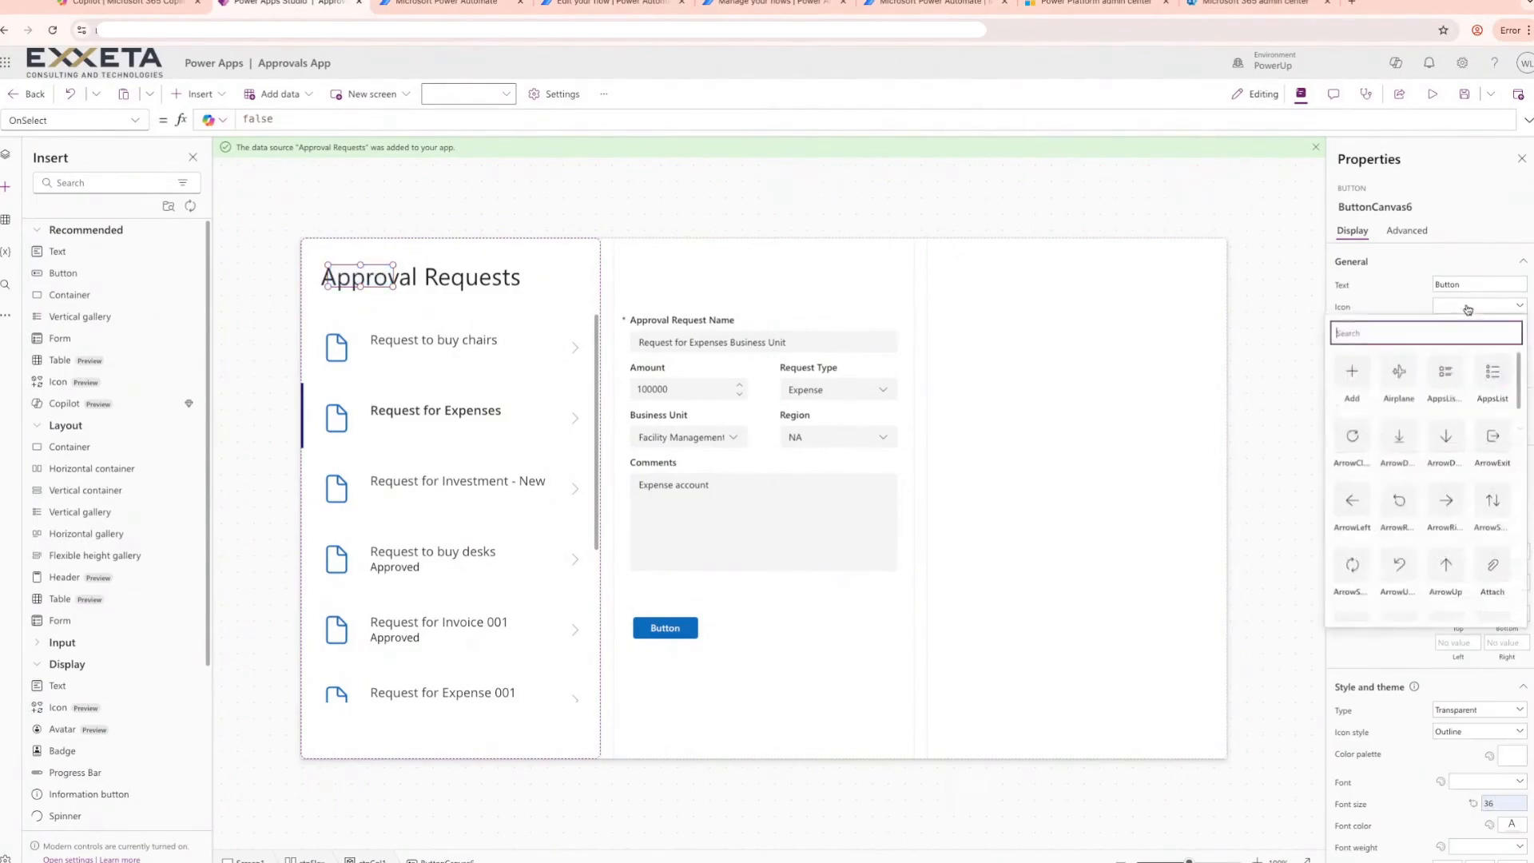
{"action": "left_click", "coordinate": [1352, 372]}
{"action": "left_click_drag", "start_coordinate": [361, 278], "coordinate": [568, 277]}
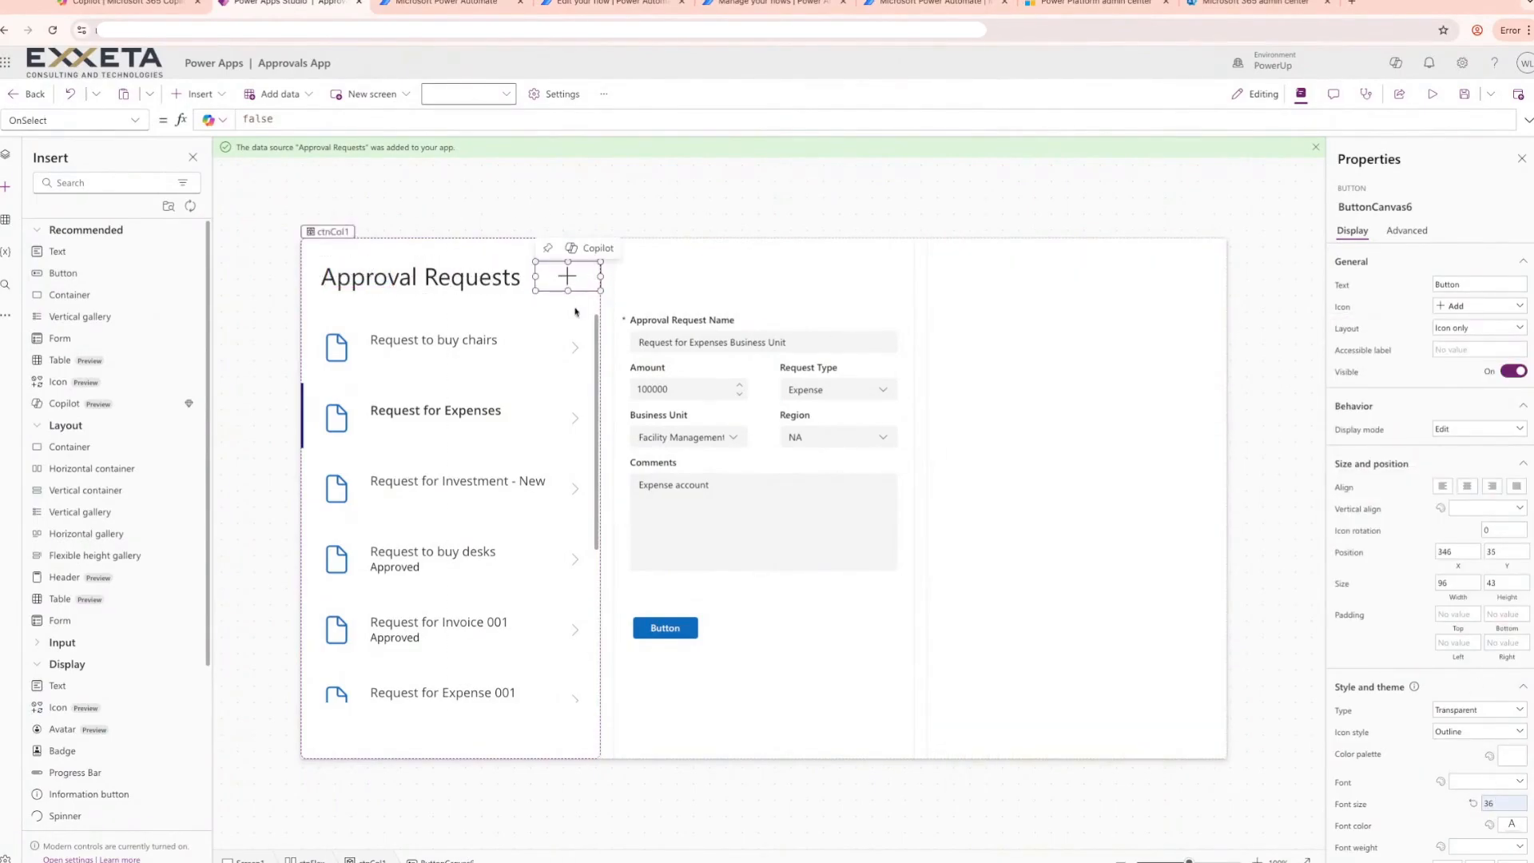
Set the plus button's OnSelect formula to NewForm(Form3)
{"action": "left_click_drag", "start_coordinate": [317, 120], "coordinate": [130, 100]}
{"action": "type", "text": "NewForm(Form3)"}
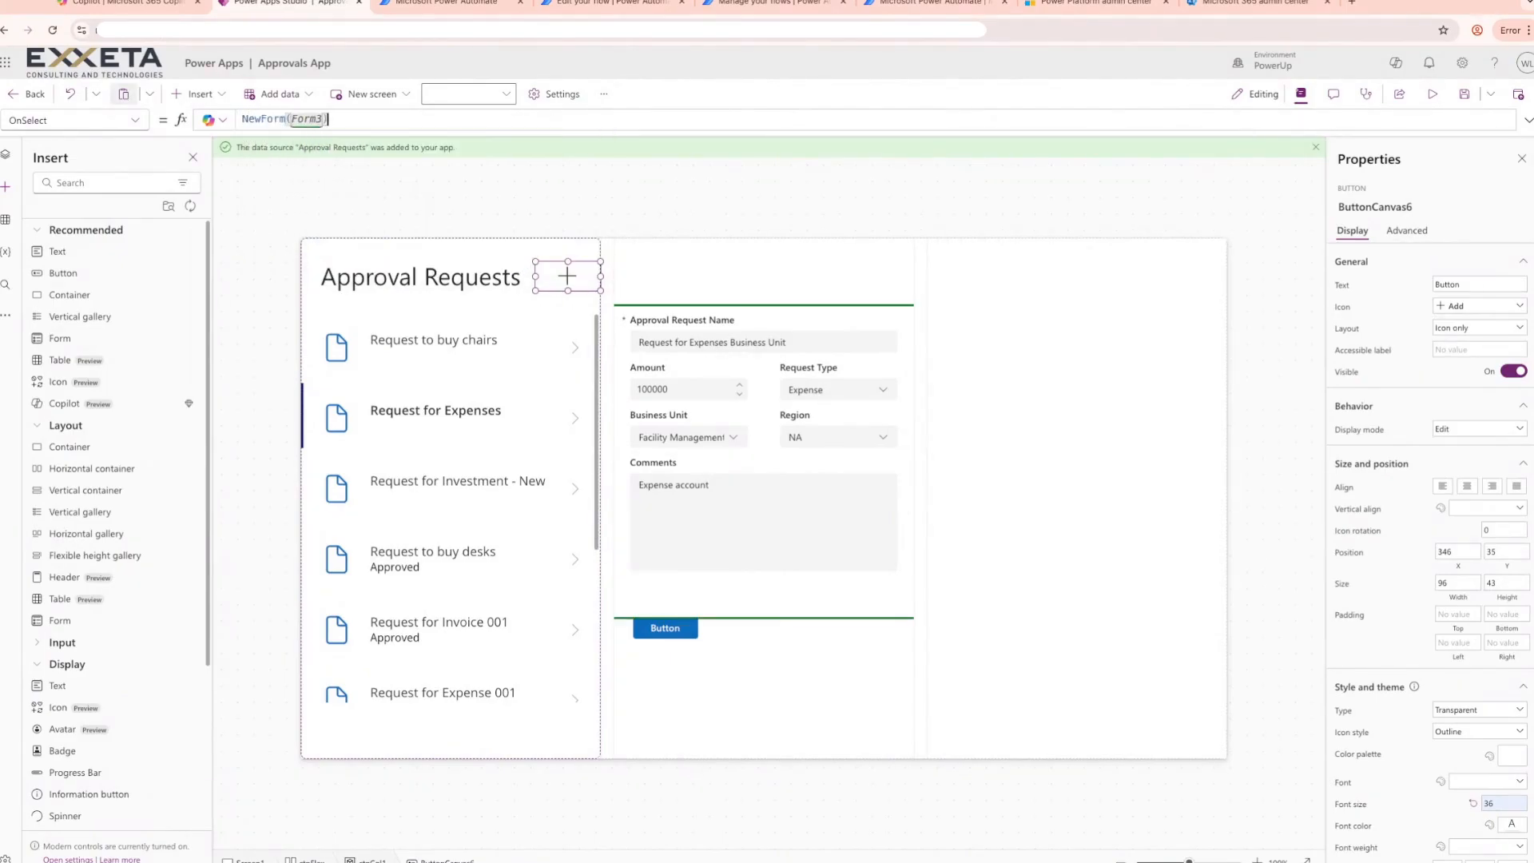
{"action": "left_click", "coordinate": [575, 349]}
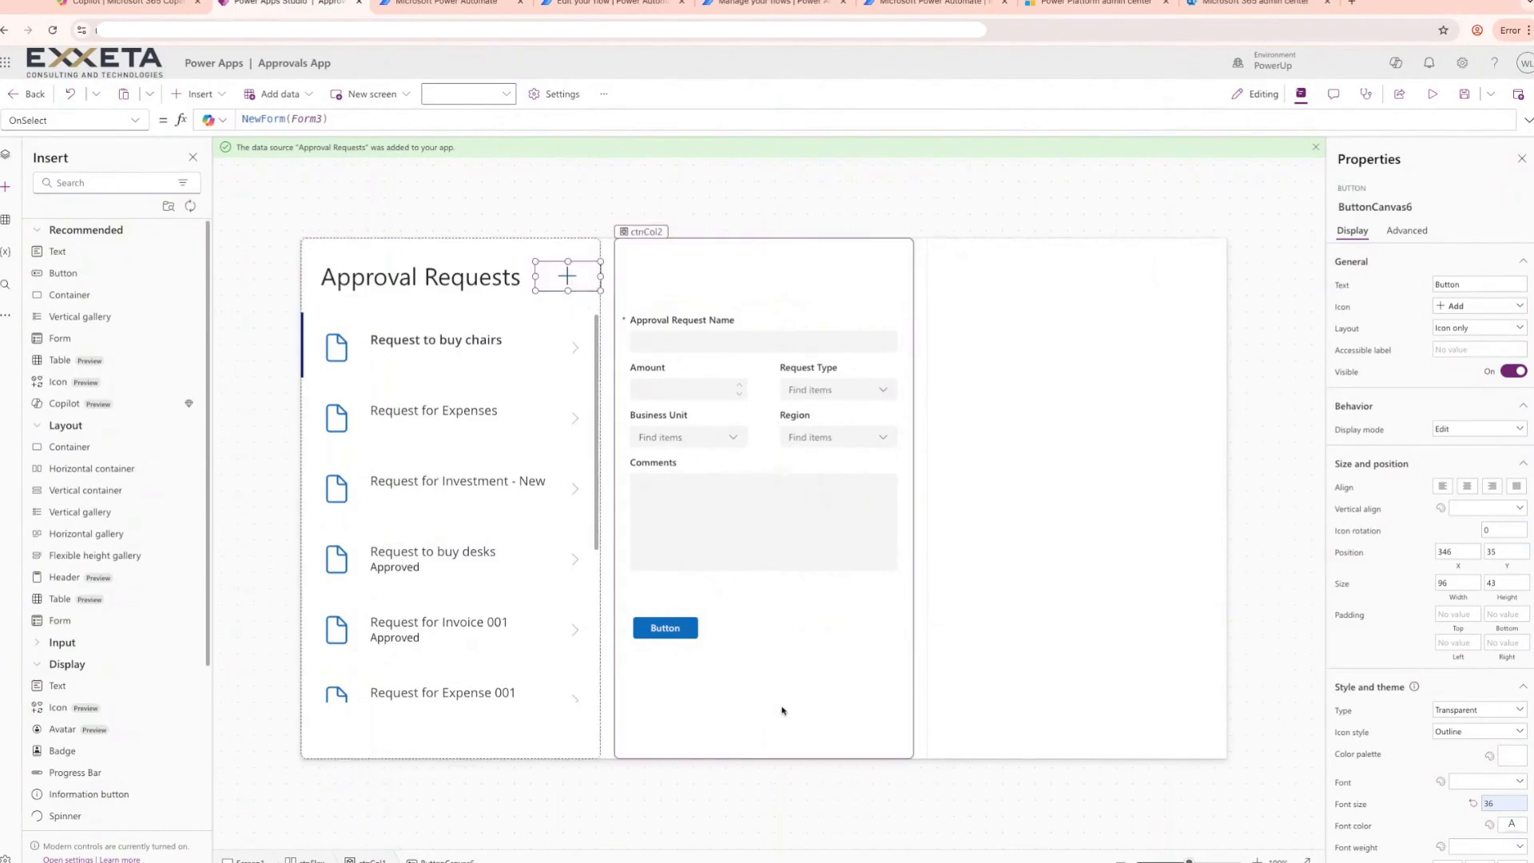
Set the OnSelect formula of the button below the form to SubmitForm(Form3)
{"action": "left_click", "coordinate": [683, 635]}
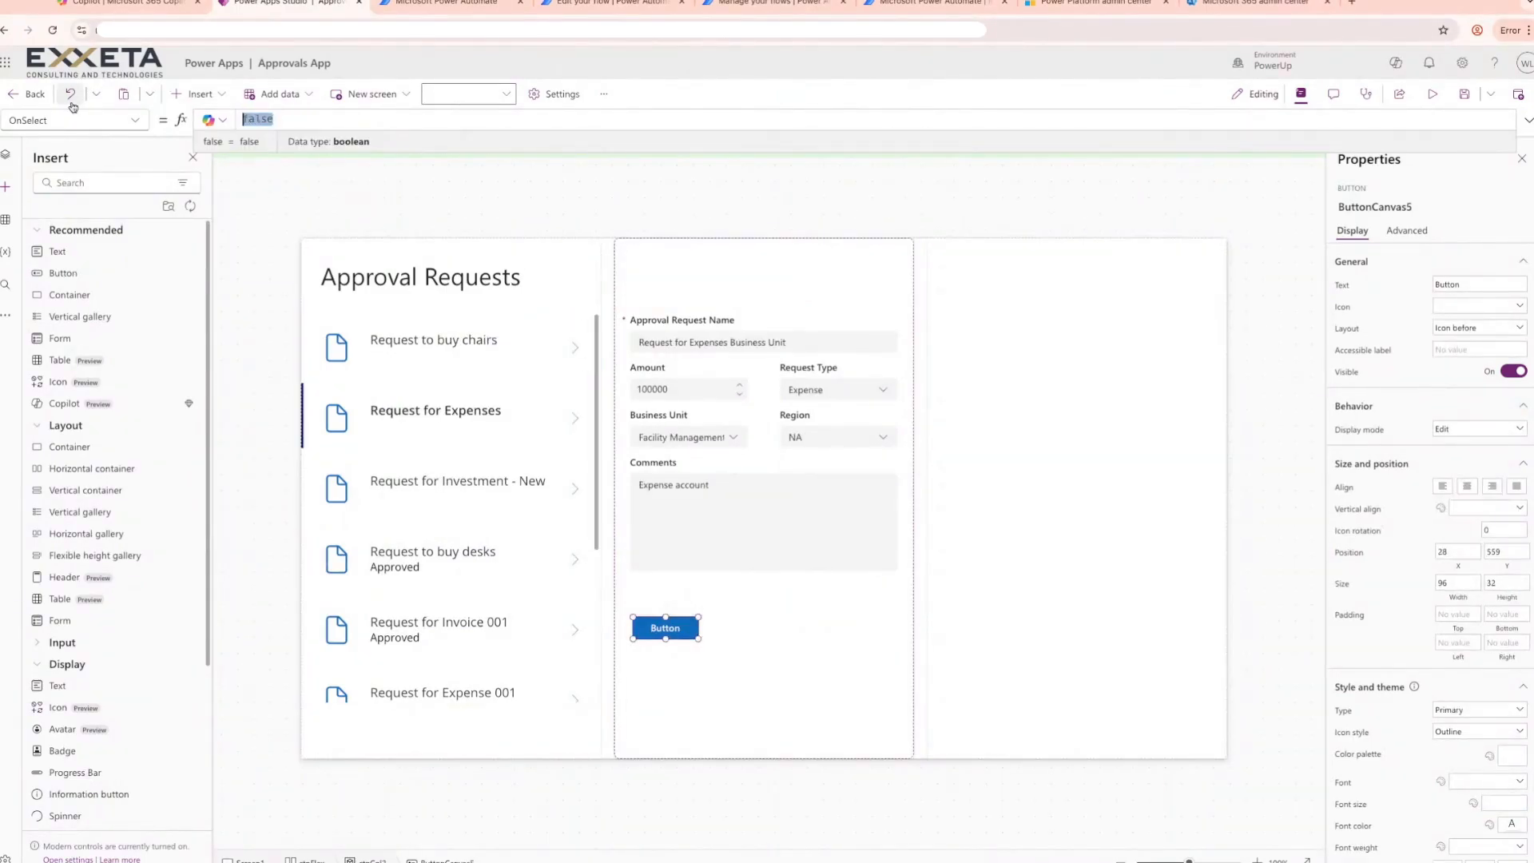
{"action": "type", "text": "SubmitForm(Form"}
{"action": "key", "text": "Tab"}
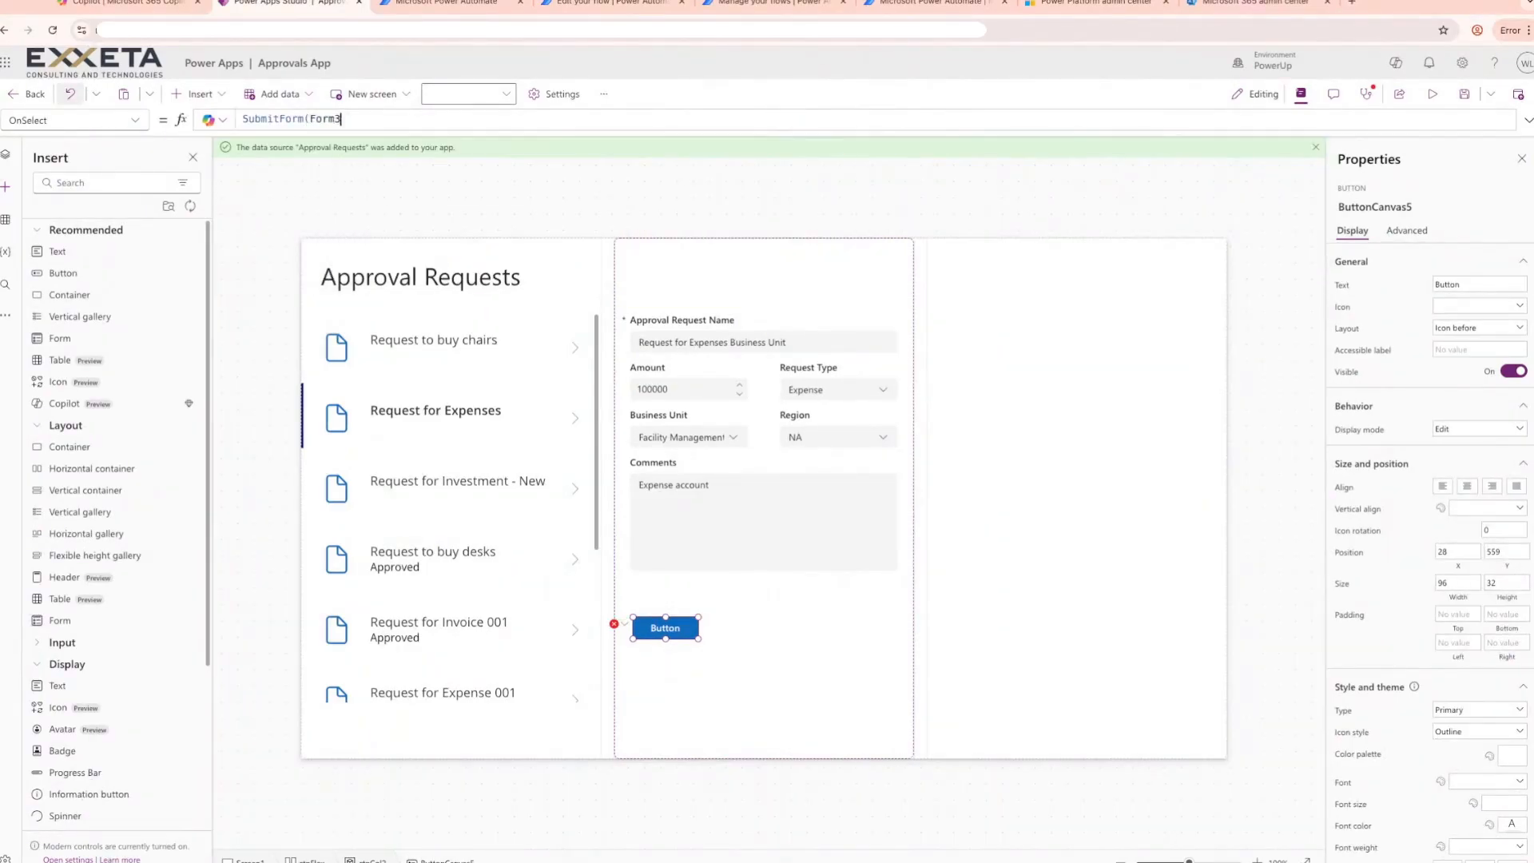
Open the list of properties for the button below the form
{"action": "left_click", "coordinate": [80, 120]}
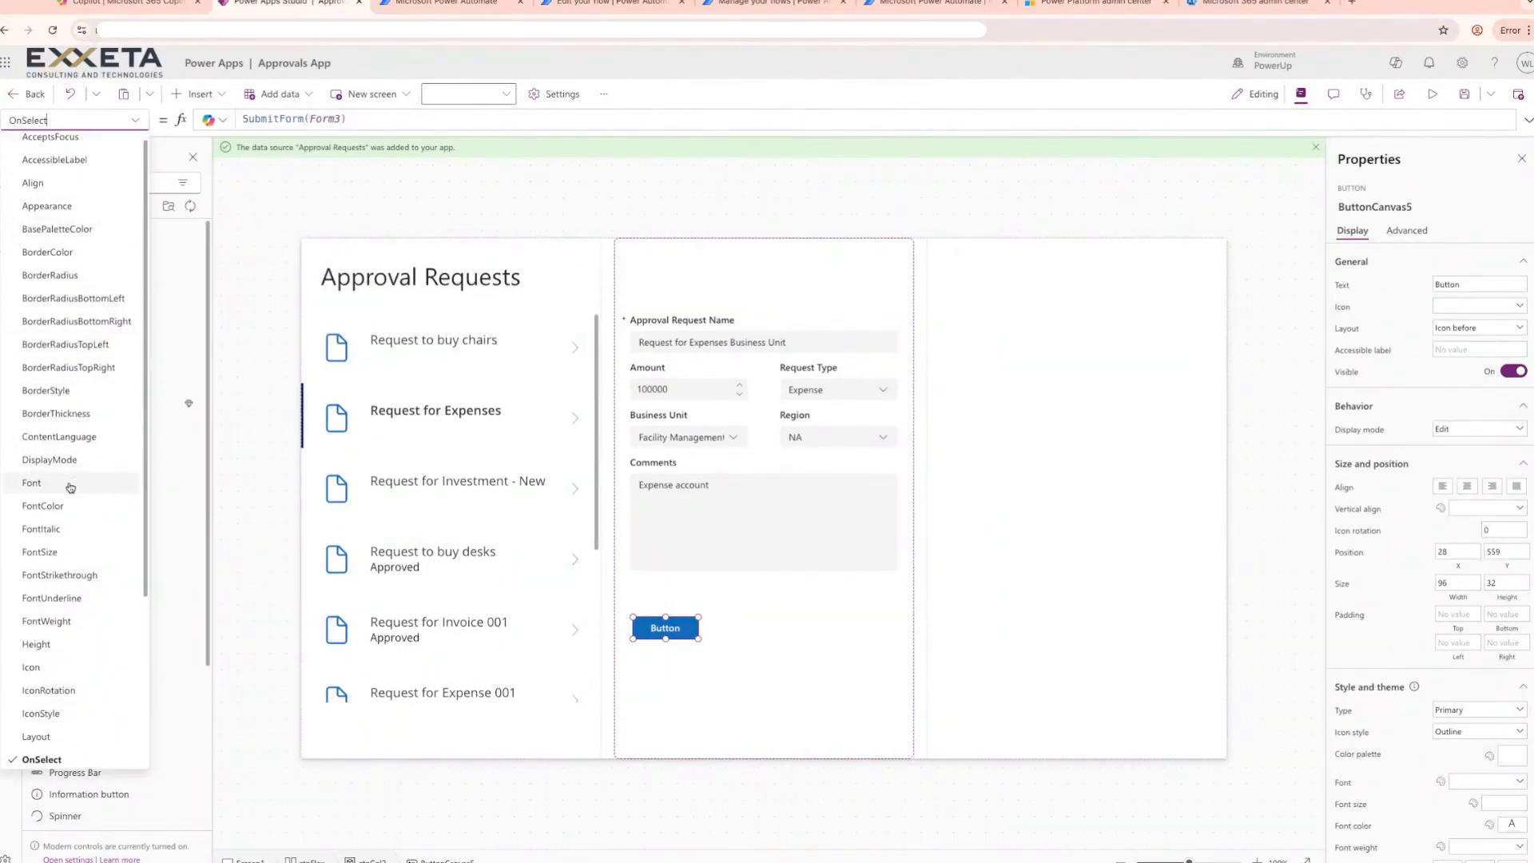